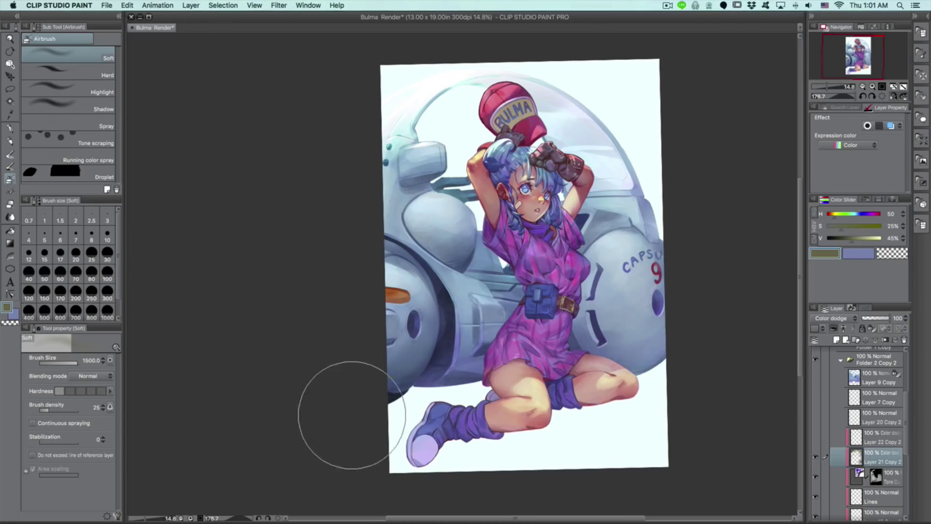
Resize the Soft airbrush to 800 and enlarge it again for broad shading over the motorcycle illustration
key(bracketleft)
key(bracketleft)
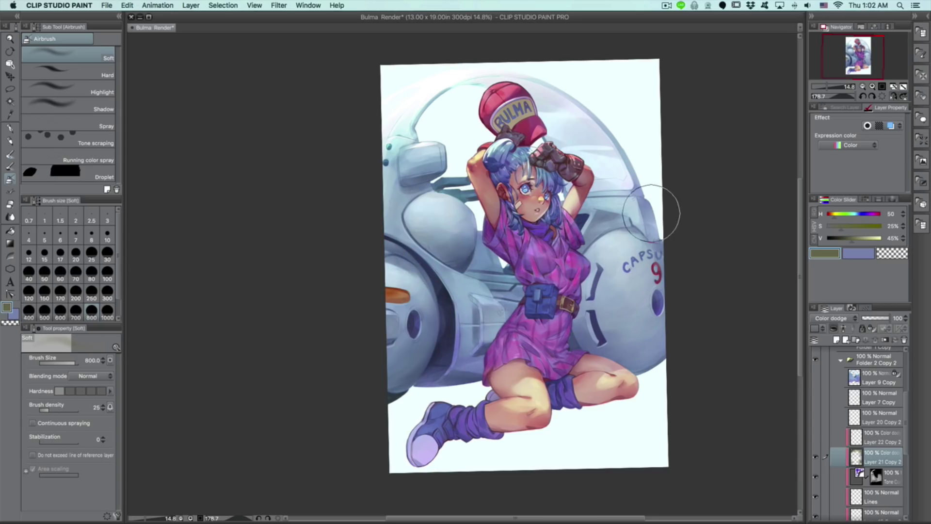
key(bracketright)
key(bracketright)
key(bracketright)
key(bracketright)
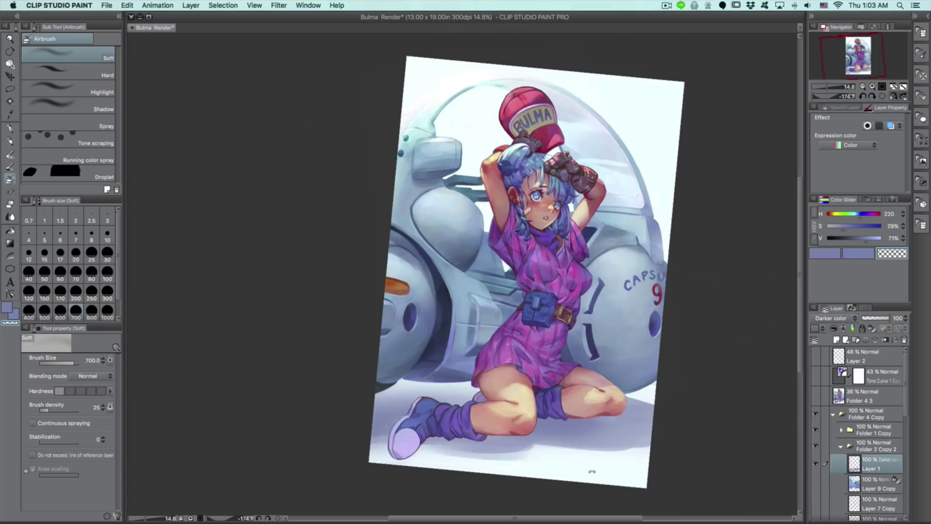
Shape the ground shadow beneath the seated figure and motorcycle on the Darker color layer, toggling the transparent color
mouse_move(592, 471)
mouse_down()
mouse_move(594, 383)
mouse_move(565, 316)
mouse_up()
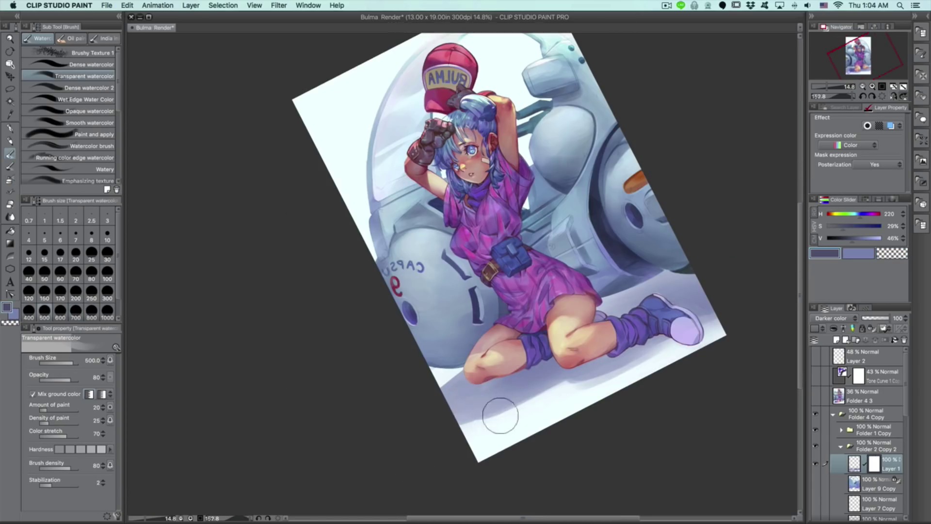
key(c)
mouse_move(525, 402)
mouse_down()
mouse_move(453, 418)
mouse_move(527, 389)
mouse_move(436, 439)
mouse_move(463, 432)
mouse_move(446, 445)
mouse_move(459, 422)
mouse_move(450, 416)
mouse_move(471, 396)
mouse_move(537, 368)
mouse_move(474, 423)
mouse_move(426, 420)
mouse_move(493, 364)
mouse_move(555, 393)
mouse_move(543, 401)
mouse_move(587, 376)
mouse_move(579, 396)
mouse_move(489, 410)
mouse_move(550, 365)
mouse_move(505, 395)
mouse_up()
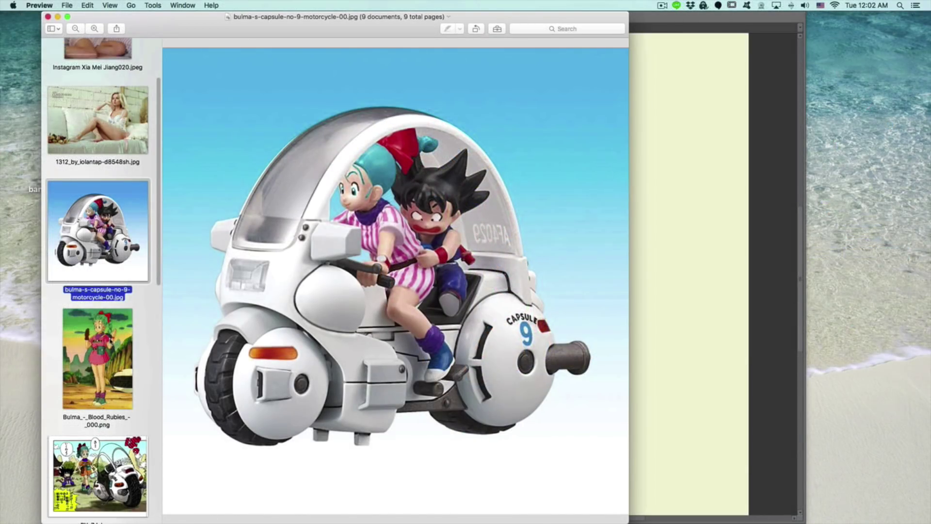
View the Bulma references in Preview: the Blood Rubies picture and the anime screenshots showing her face, outfits and motorcycle
click(106, 340)
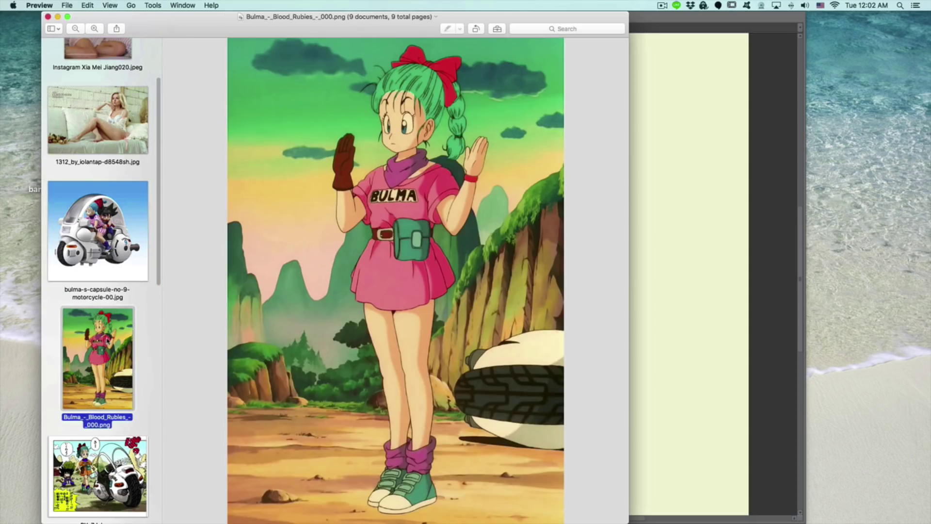
scroll(108, 341, down, 10)
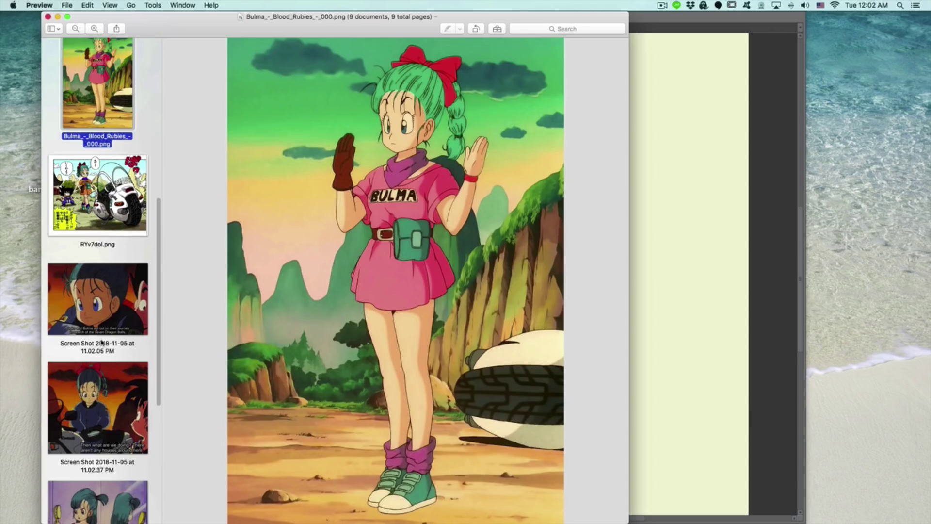
click(101, 343)
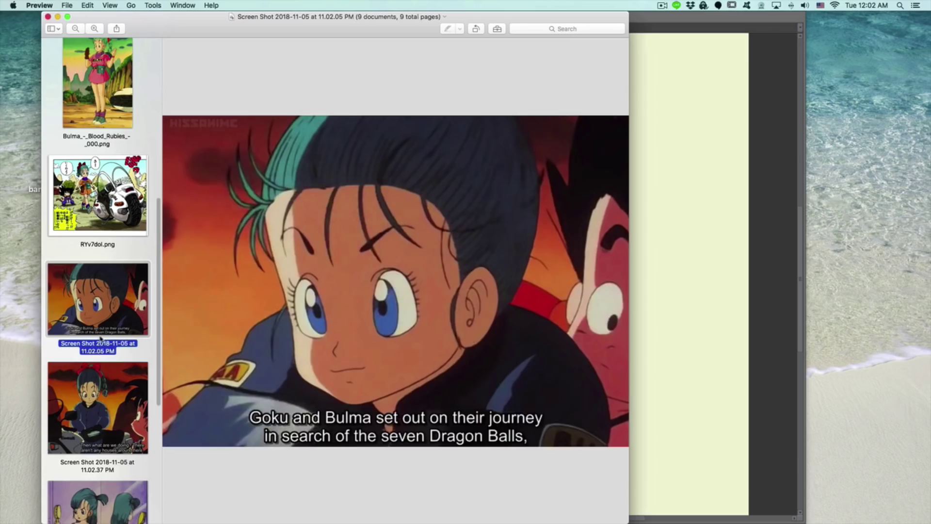
scroll(101, 342, down, 5)
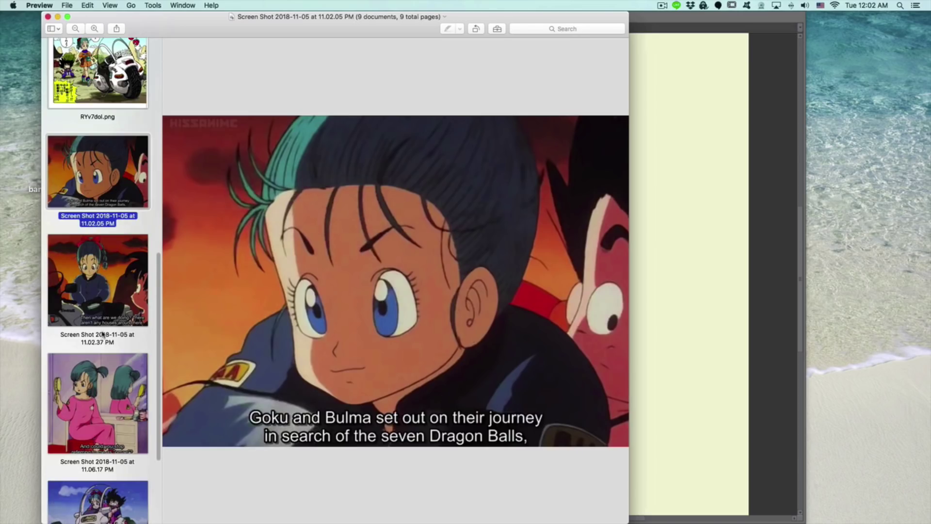
click(105, 323)
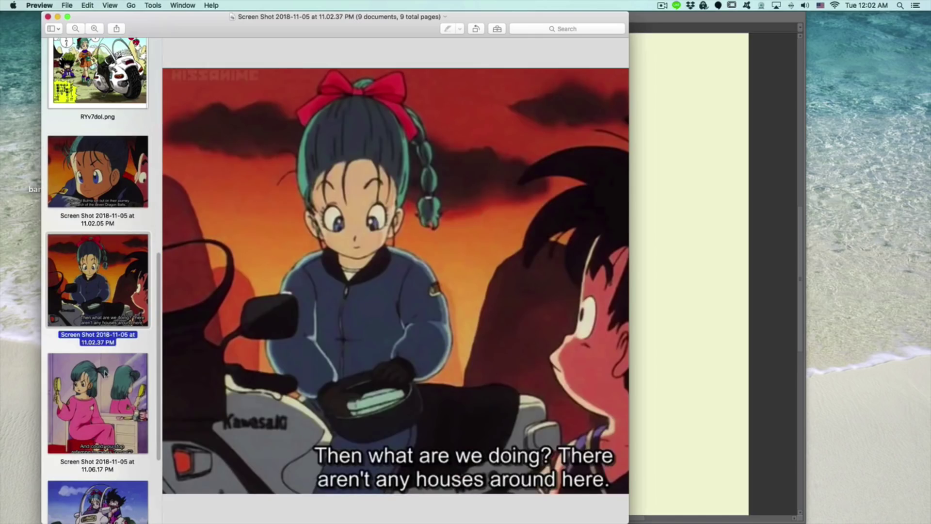
click(108, 374)
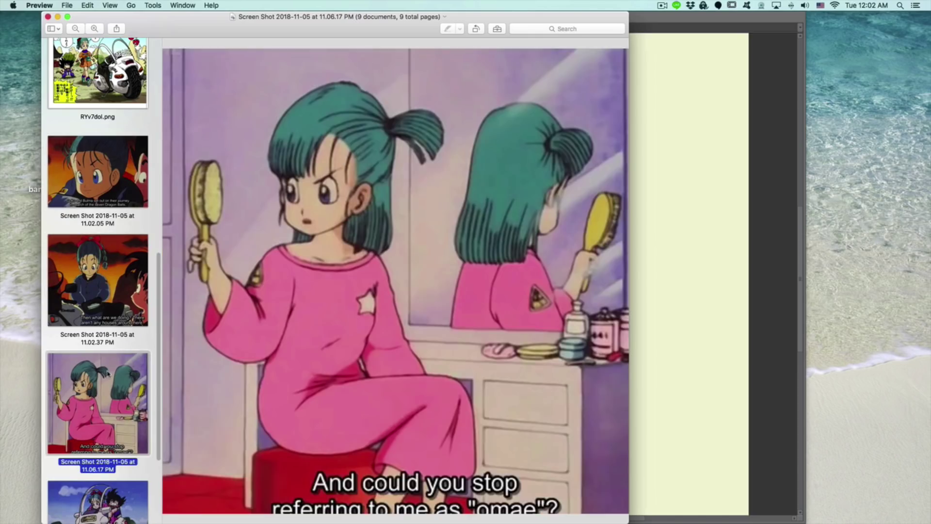
scroll(114, 367, down, 5)
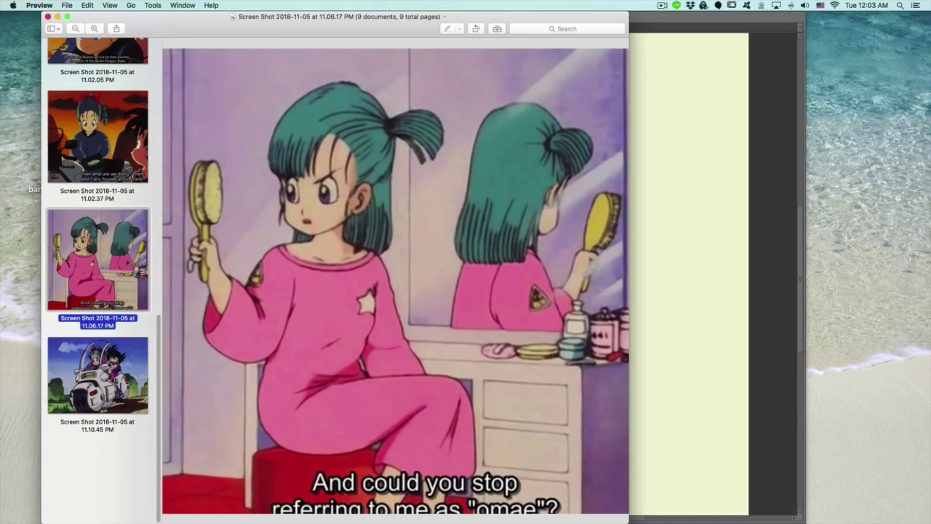
click(98, 375)
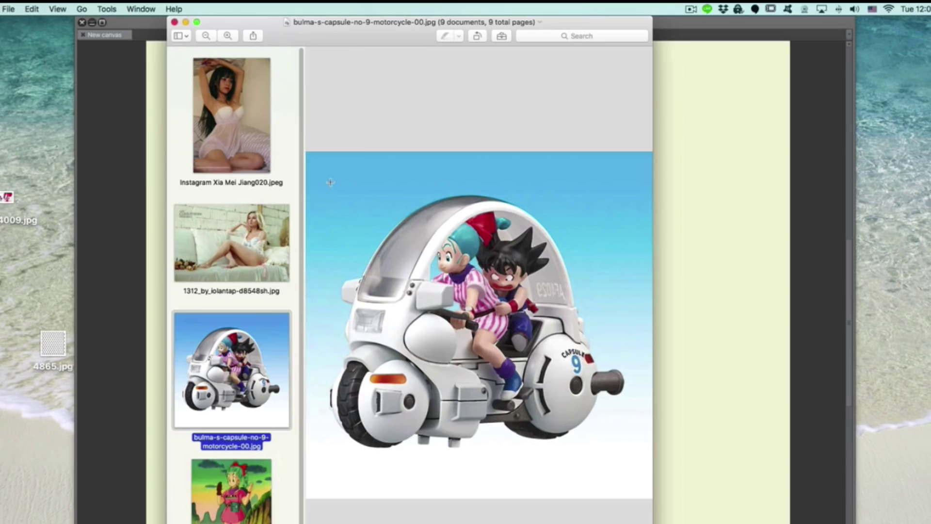
Compare the reclining-pose and raised-arms photo references listed ahead of the capsule motorcycle image
key(Up)
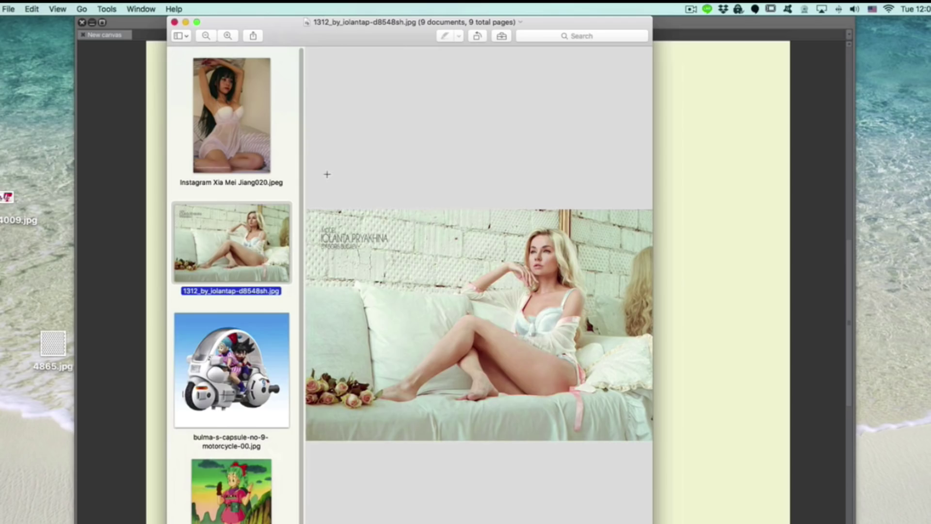
key(Up)
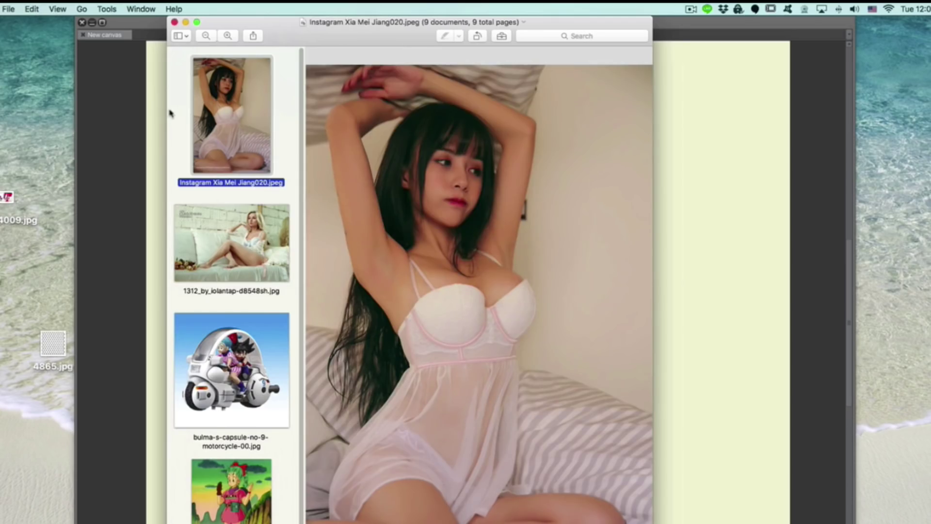
key(Down)
key(Up)
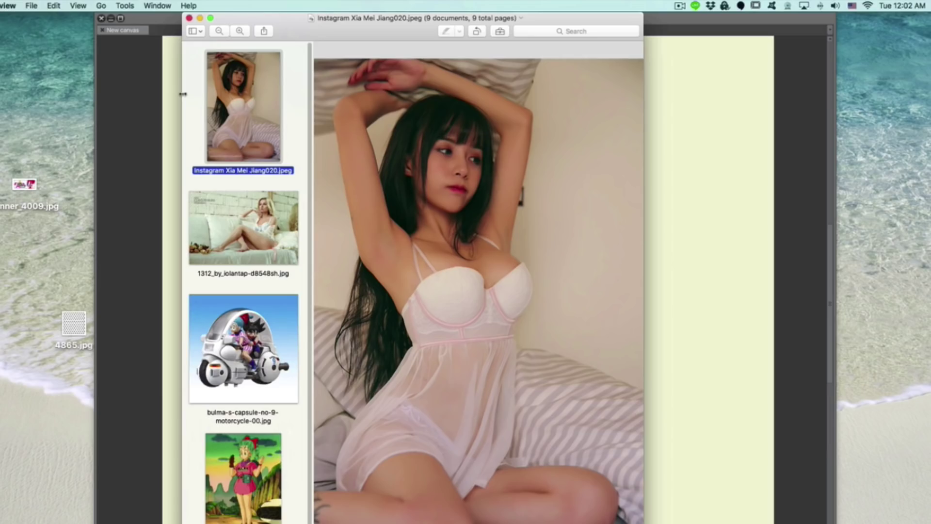
drag(182, 95, 0, 95)
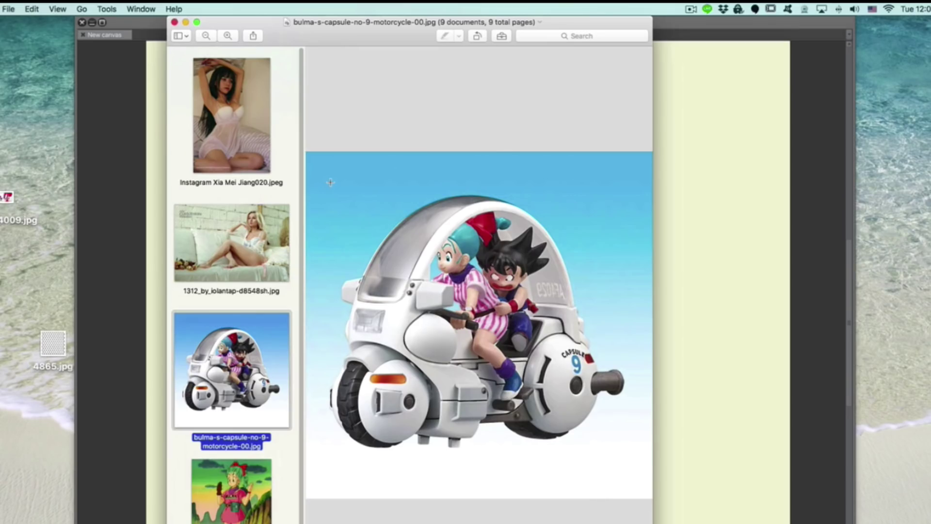
Go from the capsule motorcycle reference back through the sofa photo to the raised-arms pose photo
key(Down)
key(Up)
key(Up)
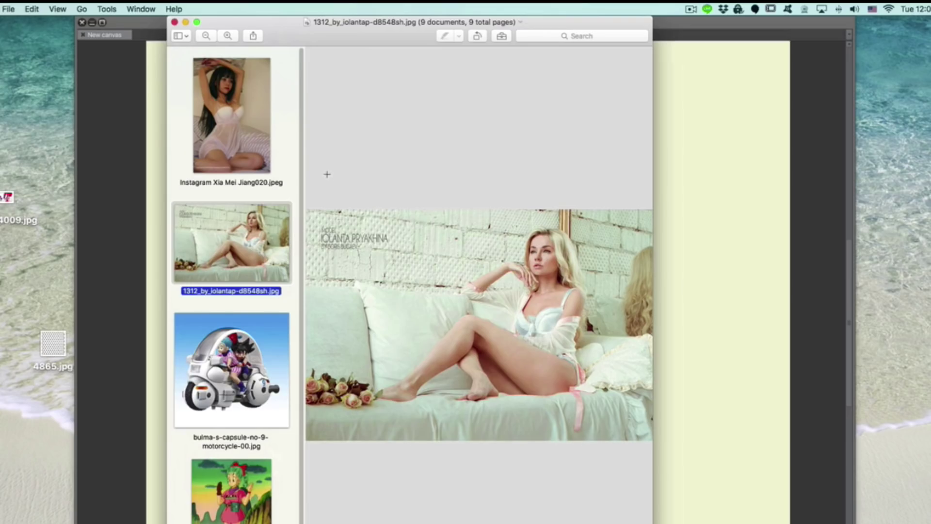
key(Up)
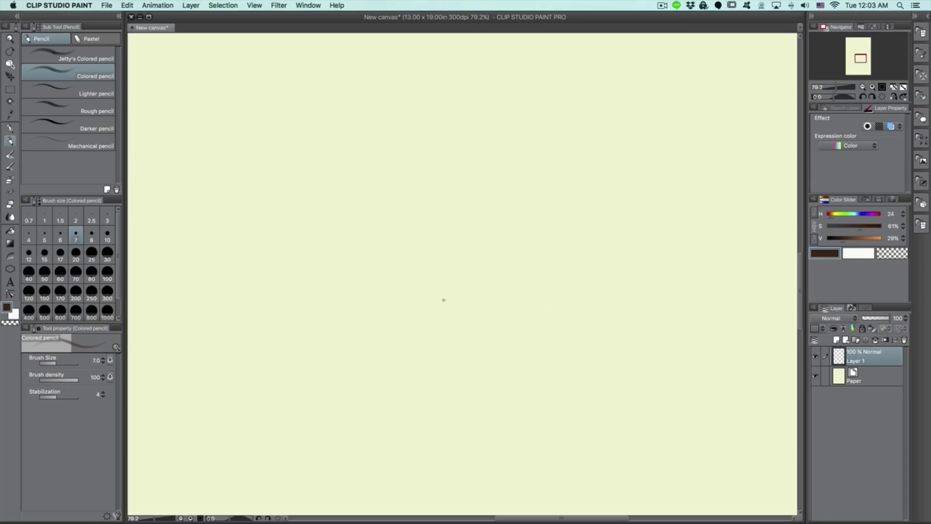
Rough out the motorcycle with the Colored pencil: two wheels, straight body guidelines, a domed canopy and a small front oval
mouse_move(441, 298)
mouse_down()
mouse_move(649, 295)
mouse_move(655, 308)
mouse_up()
drag(439, 280, 440, 324)
drag(434, 341, 648, 342)
drag(662, 264, 660, 341)
mouse_move(498, 251)
mouse_down()
mouse_move(633, 251)
mouse_move(615, 245)
mouse_move(591, 192)
mouse_move(487, 227)
mouse_up()
mouse_move(470, 275)
mouse_down()
mouse_move(442, 298)
mouse_move(486, 289)
mouse_up()
mouse_move(625, 333)
mouse_down()
mouse_move(623, 354)
mouse_move(594, 265)
mouse_move(660, 333)
mouse_move(572, 297)
mouse_move(613, 245)
mouse_up()
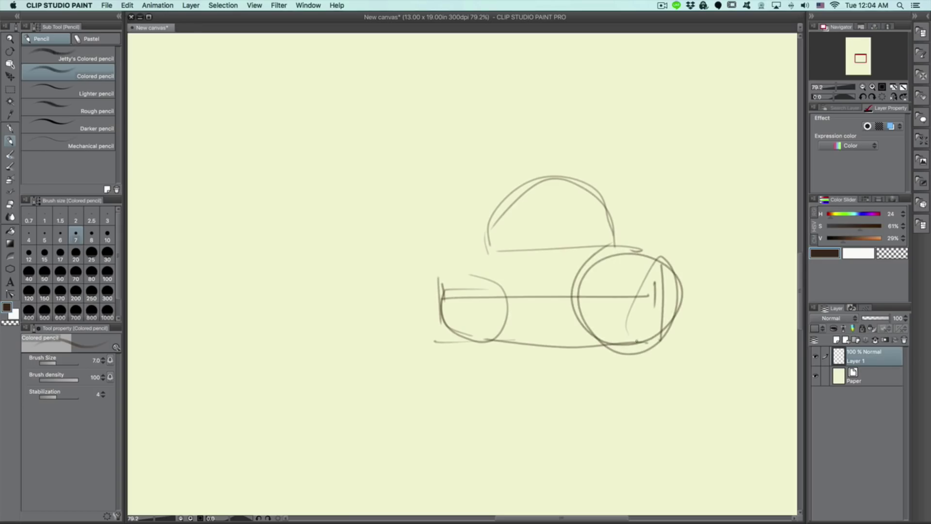
drag(637, 341, 631, 249)
drag(521, 242, 501, 253)
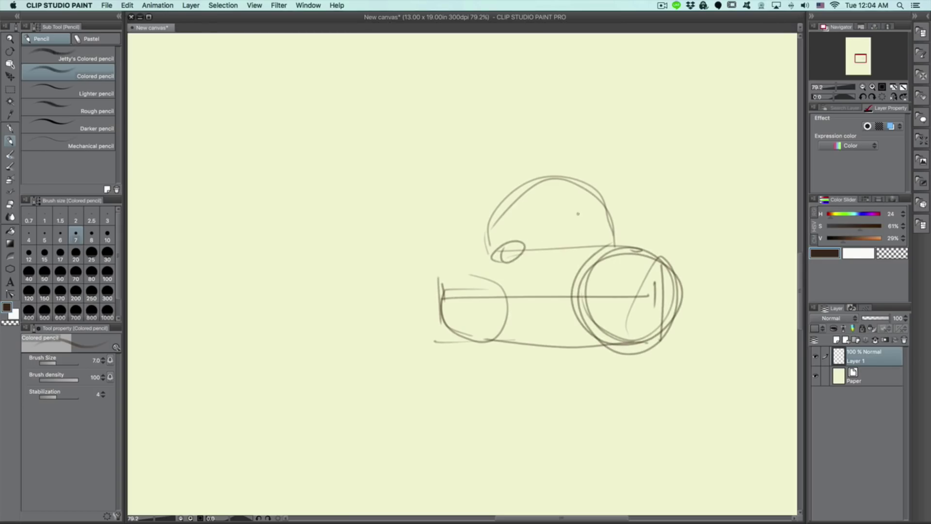
Sketch the rider's head and curved back inside the dome, and undo the trial arm and leg strokes
mouse_move(534, 200)
mouse_down()
mouse_move(514, 224)
mouse_move(541, 208)
mouse_move(543, 225)
mouse_move(581, 245)
mouse_move(584, 265)
mouse_up()
mouse_move(547, 224)
mouse_down()
mouse_move(580, 246)
mouse_move(585, 269)
mouse_move(545, 291)
mouse_up()
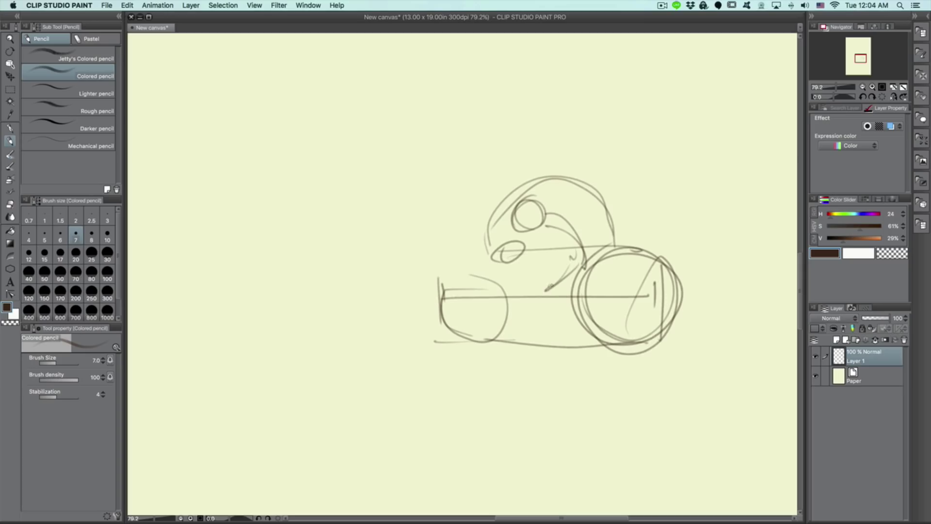
mouse_move(548, 253)
mouse_down()
mouse_move(533, 291)
mouse_move(543, 313)
mouse_move(570, 321)
mouse_up()
drag(527, 294, 568, 321)
key(ctrl+z)
key(ctrl+z)
key(ctrl+z)
key(ctrl+z)
key(ctrl+z)
Sketch the rider's arm, bent leg and foot, and reinforce the circles of both wheels
drag(533, 238, 542, 260)
mouse_move(540, 236)
mouse_down()
mouse_move(550, 271)
mouse_move(563, 272)
mouse_move(563, 334)
mouse_up()
drag(490, 265, 488, 267)
drag(631, 257, 628, 259)
Letter the word SCALE above the motorcycle sketch
drag(524, 106, 512, 133)
drag(597, 108, 605, 119)
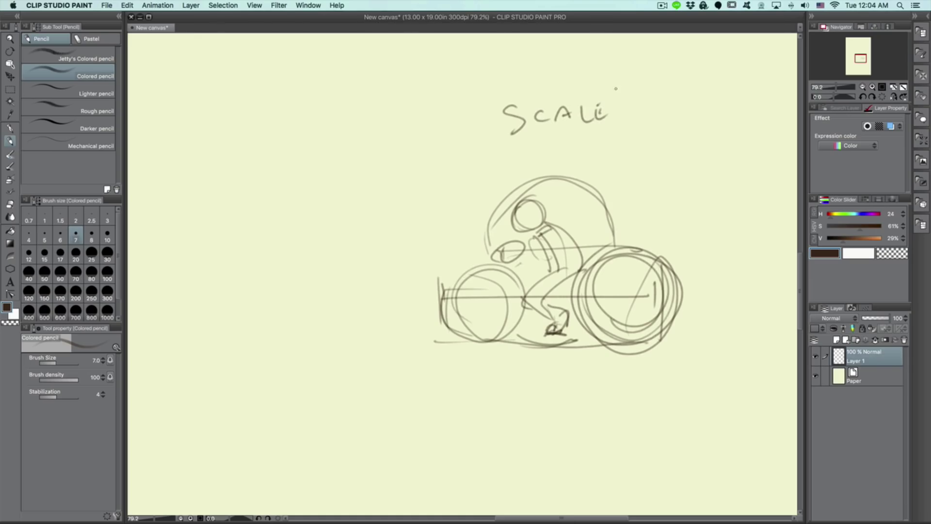
key(super+Tab)
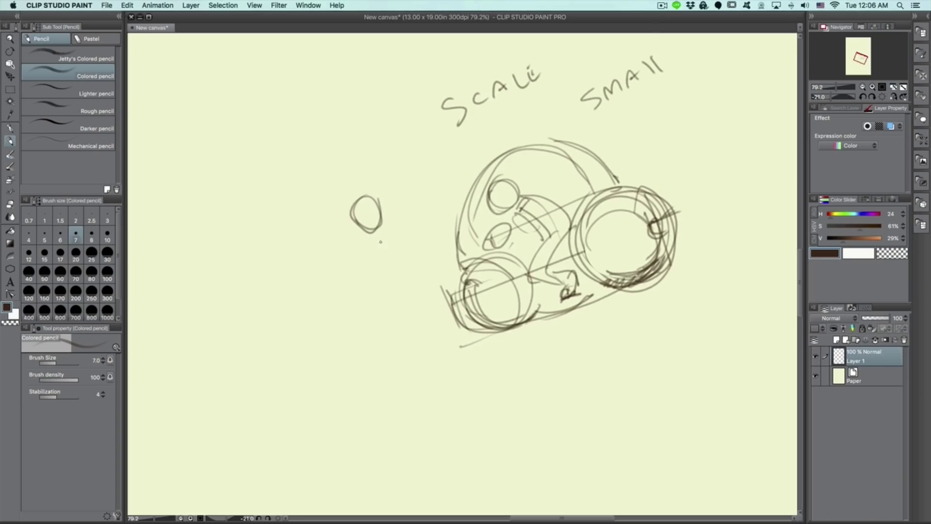
Sketch a standing figure's torso, legs and arms under the head circle in front of the motorcycle, with one hand raised
scroll(466, 271, left, 5)
mouse_move(491, 242)
mouse_down()
mouse_move(534, 236)
mouse_move(524, 235)
mouse_move(509, 310)
mouse_move(533, 295)
mouse_move(535, 305)
mouse_up()
key(ctrl+z)
key(ctrl+z)
mouse_move(507, 305)
mouse_down()
mouse_move(540, 290)
mouse_move(528, 365)
mouse_move(547, 359)
mouse_up()
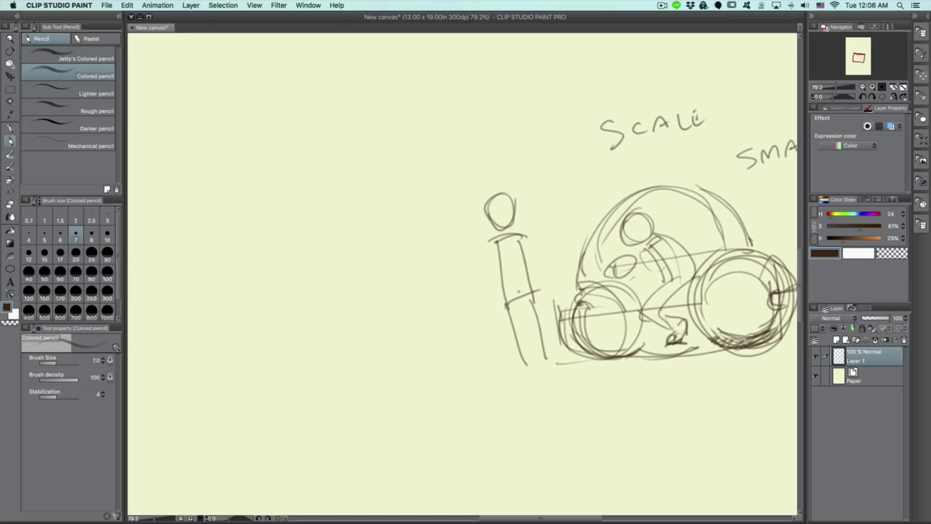
mouse_move(497, 242)
mouse_down()
mouse_move(485, 271)
mouse_move(480, 244)
mouse_up()
drag(476, 249, 481, 231)
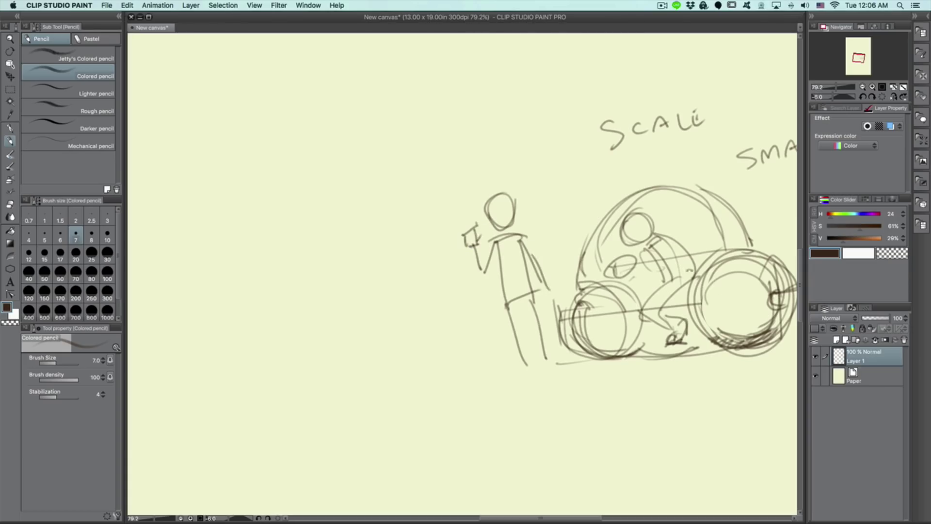
Add simple blocky feet to both legs of the standing figure
drag(660, 403, 449, 412)
mouse_move(307, 367)
mouse_down()
mouse_move(310, 383)
mouse_move(318, 368)
mouse_up()
mouse_move(315, 367)
mouse_down()
mouse_move(300, 391)
mouse_move(336, 379)
mouse_move(340, 359)
mouse_move(352, 379)
mouse_up()
mouse_move(330, 363)
mouse_down()
mouse_move(341, 360)
mouse_move(353, 382)
mouse_up()
drag(335, 381, 356, 381)
Draw the first receding guidelines of a perspective box in the empty area beside the standing figure
mouse_move(405, 294)
mouse_down()
mouse_move(536, 278)
mouse_move(466, 263)
mouse_up()
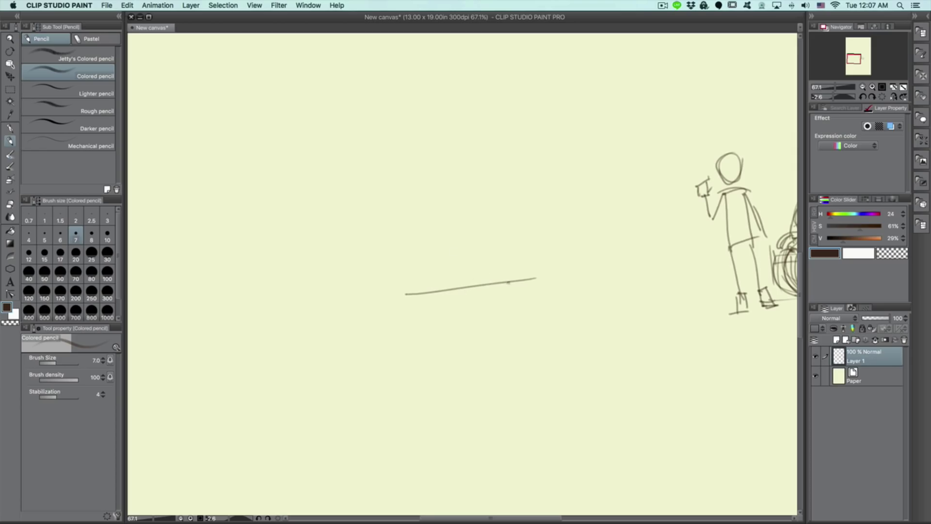
mouse_move(270, 290)
mouse_down()
mouse_move(602, 245)
mouse_move(431, 209)
mouse_up()
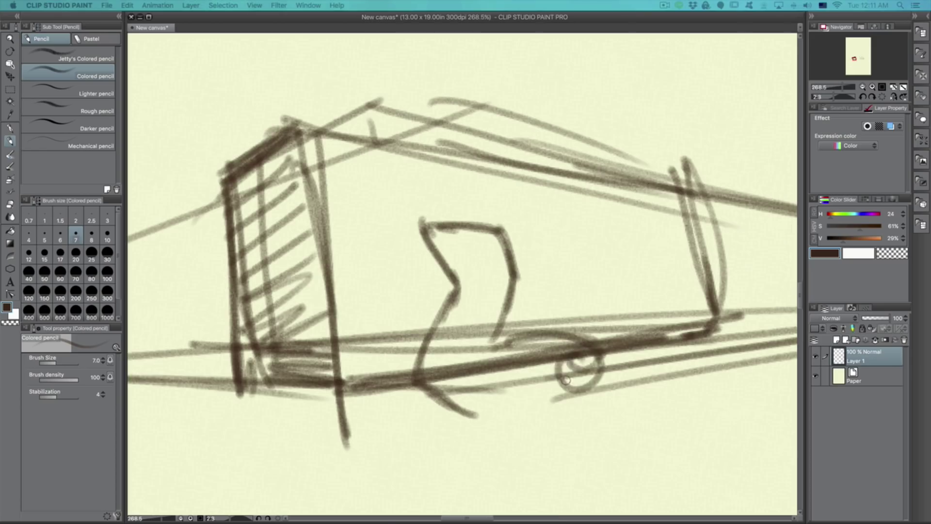
Undo the circular stroke at the box's lower edge and sketch the seated figure's far torso edge and round head
key(super+z)
drag(509, 311, 480, 388)
drag(497, 339, 482, 391)
drag(468, 183, 423, 185)
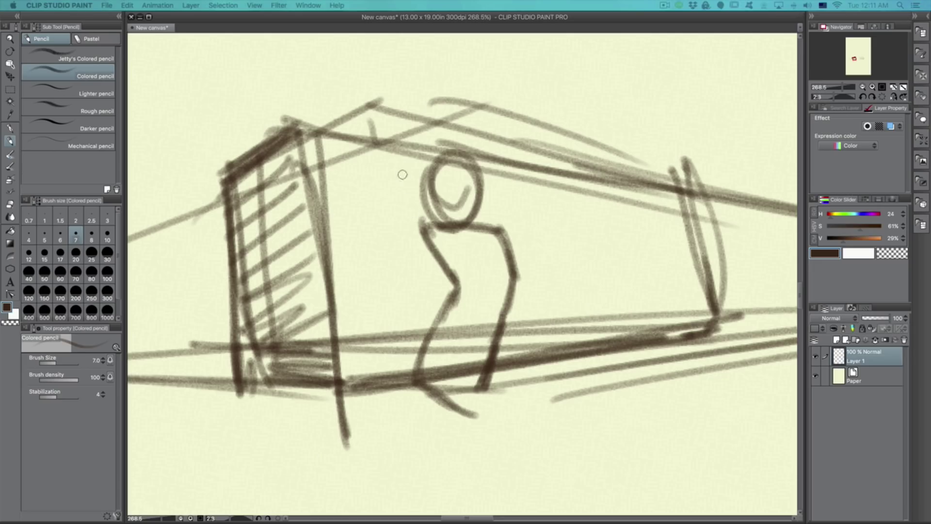
Sketch the figure's two arms raised around the head, undoing the misplaced arm strokes
mouse_move(427, 240)
mouse_down()
mouse_move(413, 155)
mouse_move(488, 172)
mouse_up()
key(super+z)
mouse_move(426, 126)
mouse_down()
mouse_move(514, 176)
mouse_move(411, 147)
mouse_up()
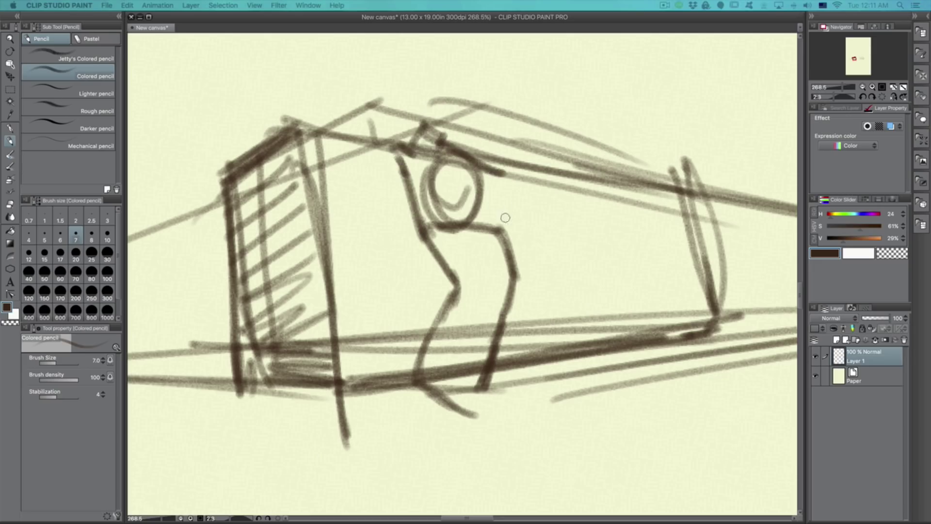
drag(511, 175, 490, 227)
drag(505, 192, 488, 230)
key(super+z)
Sketch the figure's folded legs beneath the torso, extending below the box's bottom edge
drag(418, 381, 475, 416)
mouse_move(461, 422)
mouse_down()
mouse_move(511, 359)
mouse_move(509, 369)
mouse_up()
mouse_move(472, 304)
mouse_down()
mouse_move(537, 373)
mouse_move(437, 373)
mouse_up()
key(super+z)
drag(539, 324, 625, 338)
Draw receding parallel lines along the long side of the box, behind the figure, following its perspective
drag(239, 214, 569, 112)
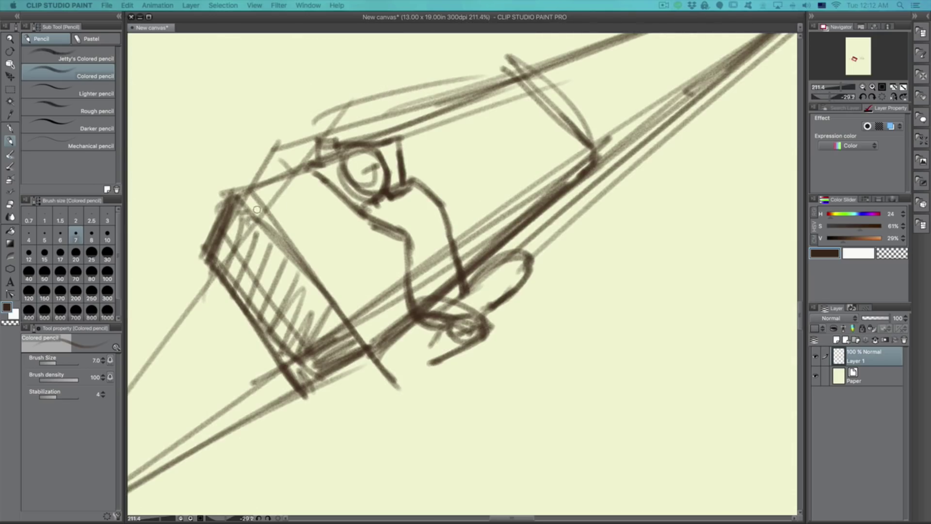
key(super+z)
drag(266, 205, 550, 91)
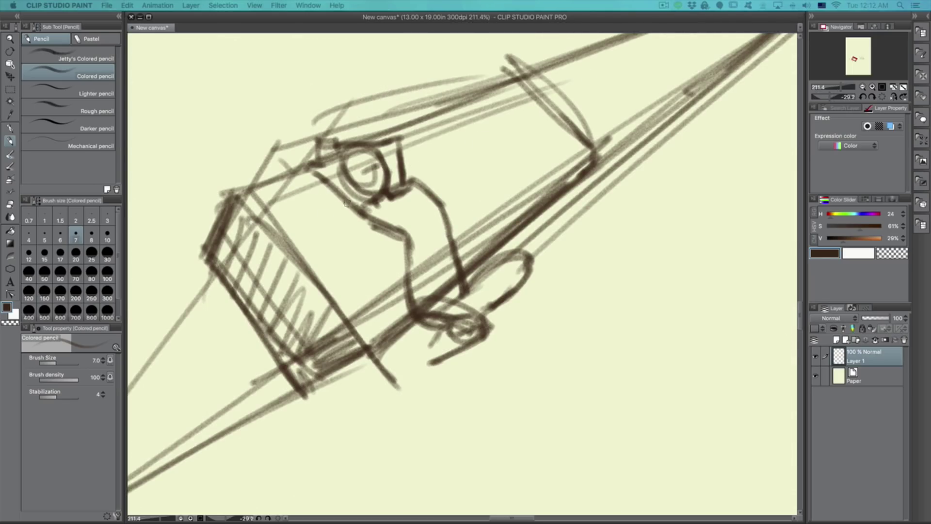
drag(309, 224, 565, 100)
drag(317, 259, 565, 120)
drag(327, 293, 572, 134)
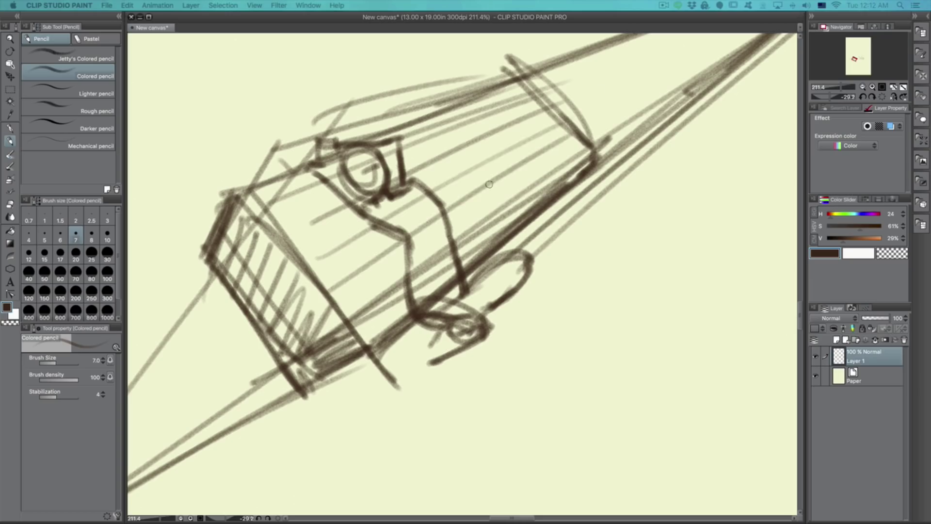
drag(362, 316, 566, 154)
mouse_move(303, 385)
mouse_down()
mouse_move(402, 315)
mouse_move(587, 156)
mouse_up()
scroll(539, 184, down, 1)
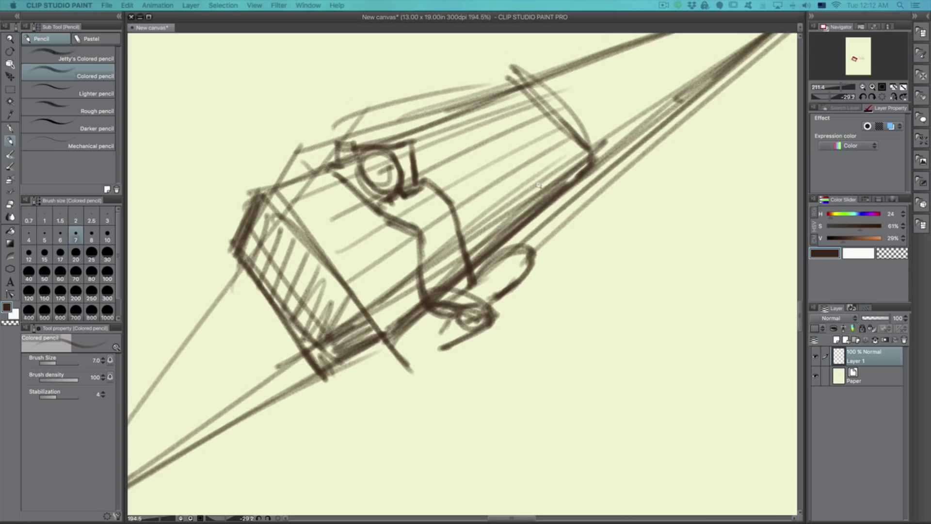
drag(502, 299, 434, 298)
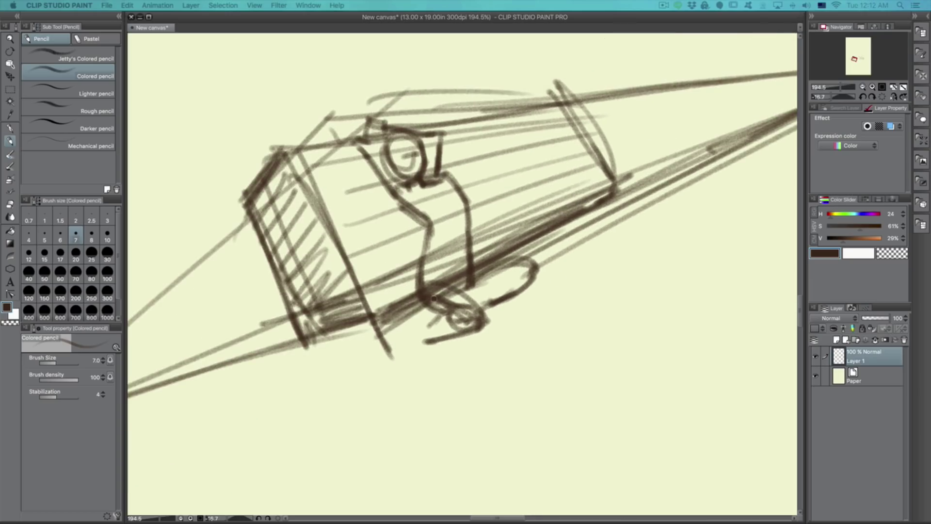
scroll(395, 242, down, 2)
drag(405, 333, 686, 430)
scroll(680, 443, down, 2)
scroll(650, 370, up, 2)
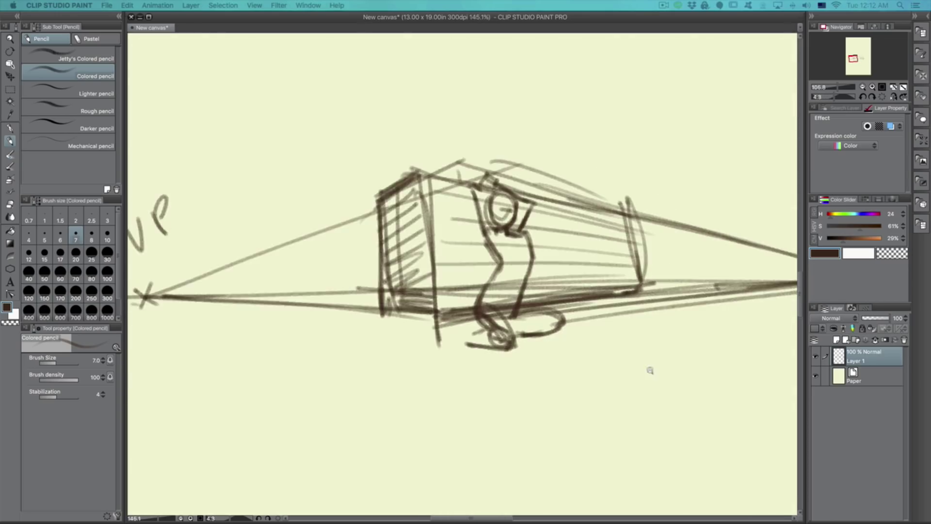
Sketch the left wheel's hub outline and the lower edge of the rounded body's other end over the faded perspective box
scroll(514, 256, up, 2)
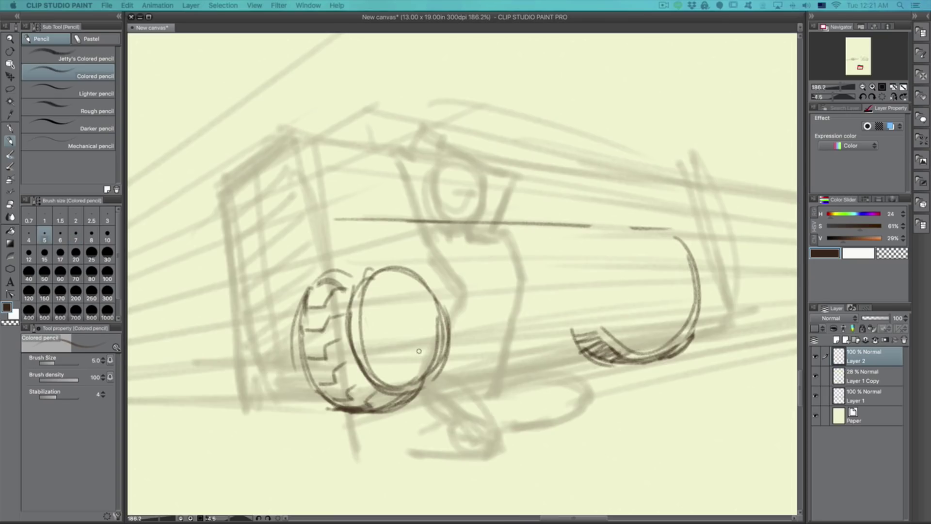
drag(416, 321, 412, 320)
drag(587, 361, 651, 356)
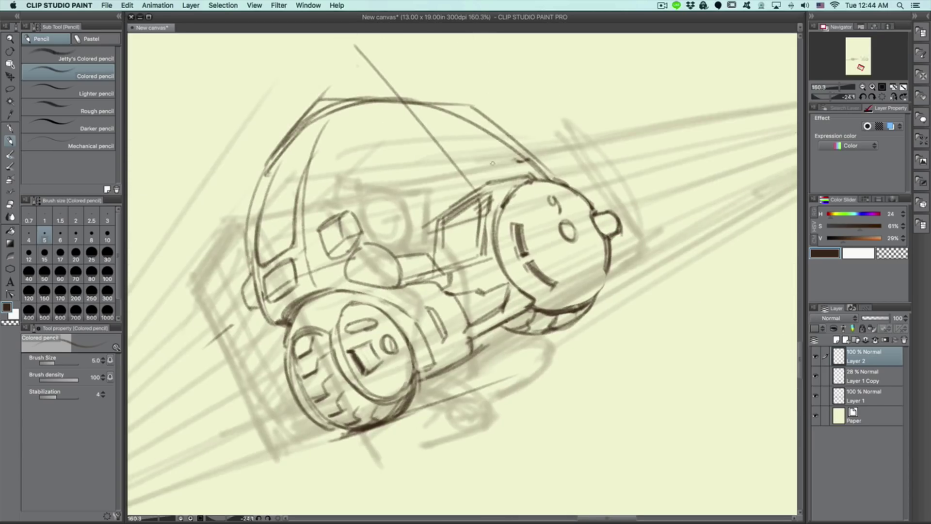
Sketch the canopy's base lines above the seat, where it meets the round disc housing marked 9
drag(534, 146, 532, 163)
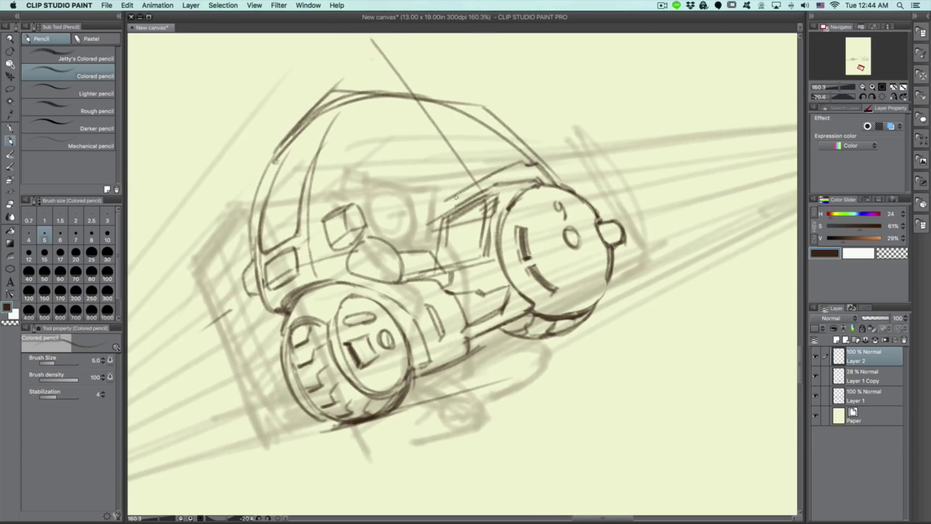
drag(456, 197, 513, 222)
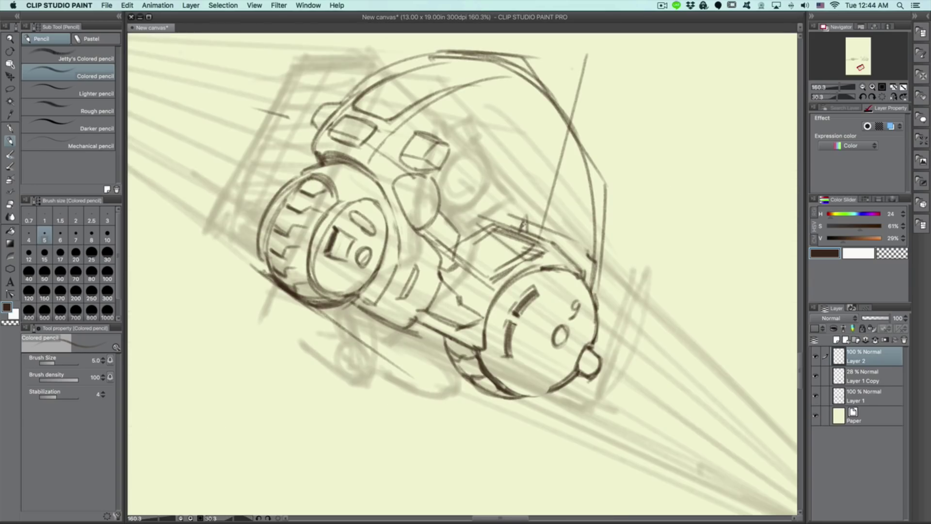
key(h)
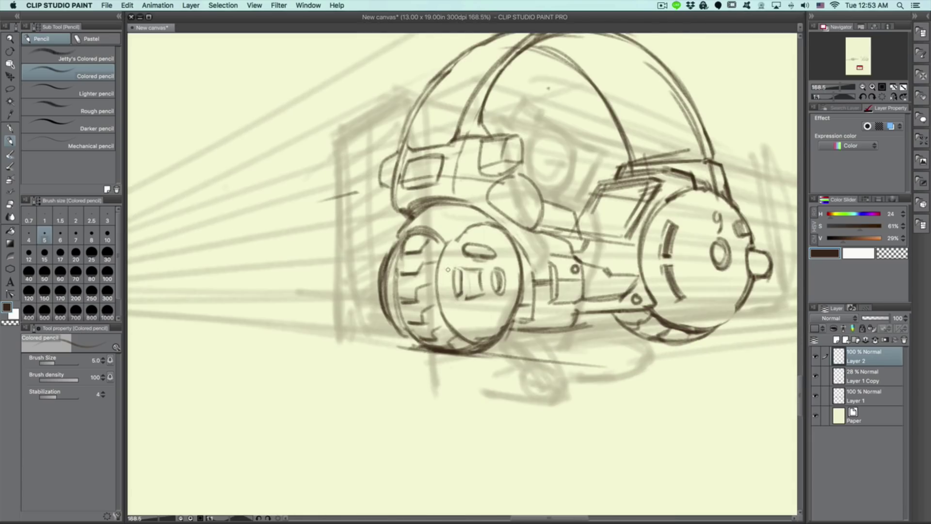
Erase the overlapping line where the treaded wheel meets the motorcycle's fender, with the canvas rotated for access
key(minus)
key(minus)
key(minus)
key(minus)
key(minus)
key(minus)
key(minus)
key(minus)
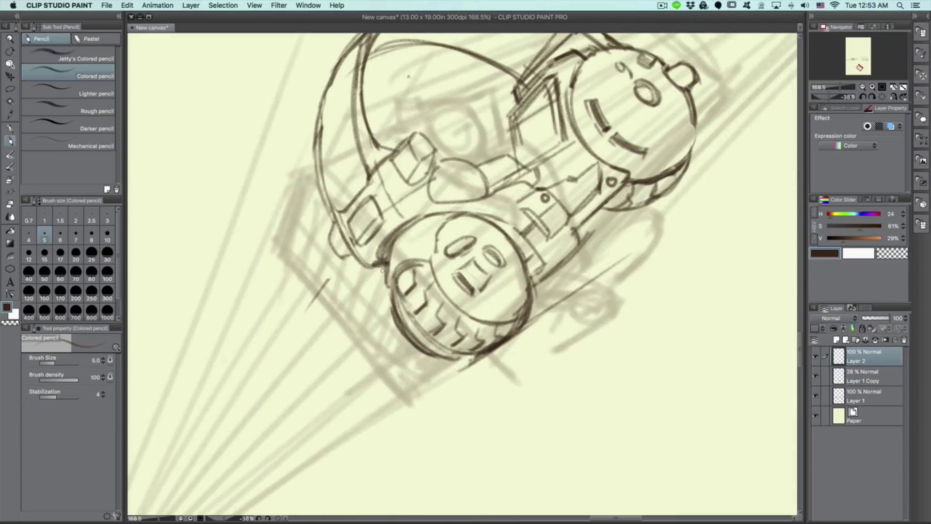
key(e)
mouse_move(387, 283)
mouse_down()
mouse_move(409, 233)
mouse_move(386, 277)
mouse_up()
key(p)
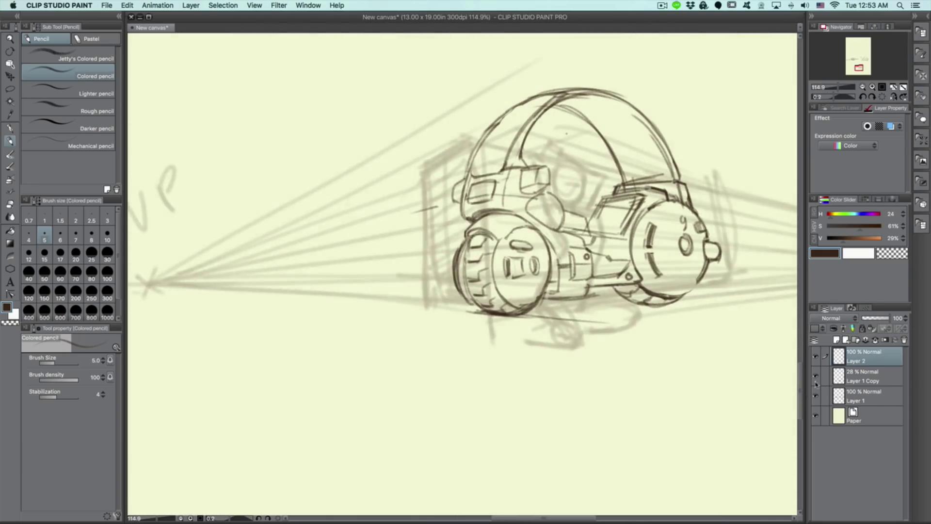
Hide the faded perspective guide layer Layer 1 Copy and redraw the outer edge of the canopy's left side
click(816, 377)
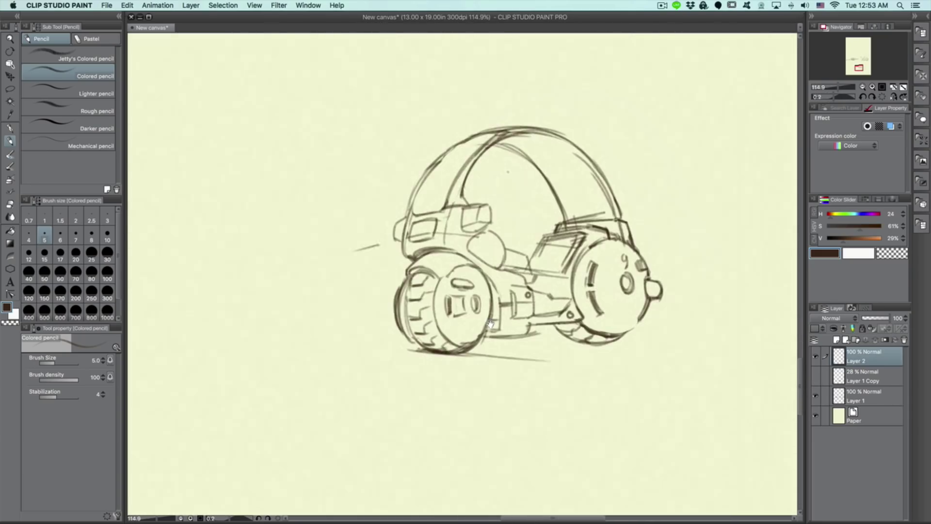
drag(547, 290, 536, 222)
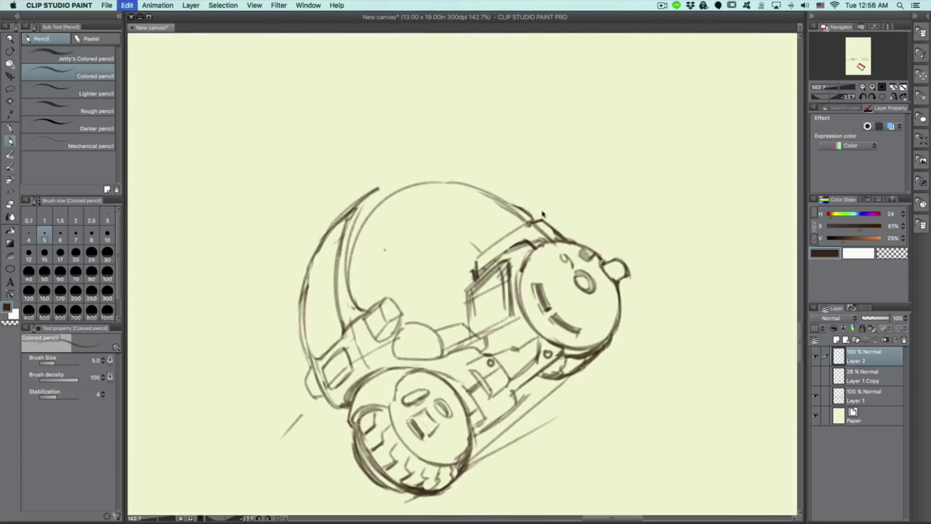
key(minus)
key(minus)
key(minus)
key(minus)
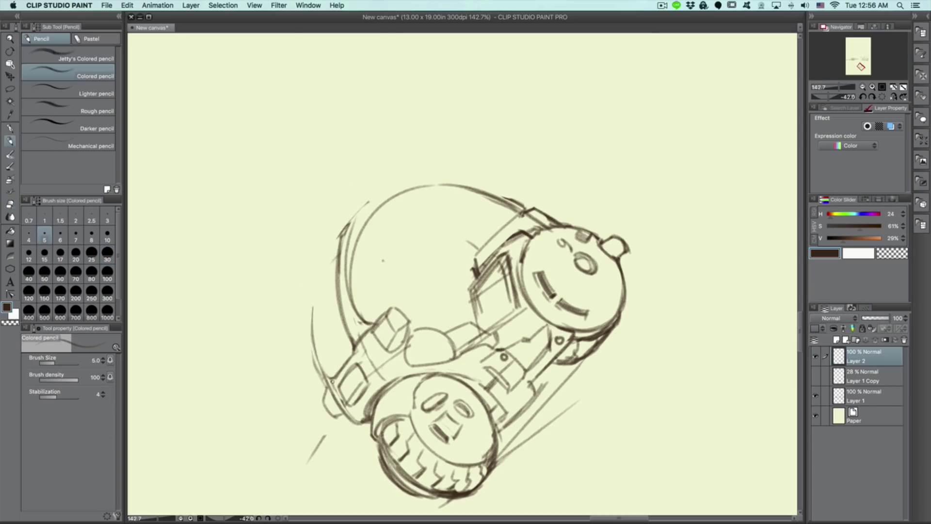
drag(378, 199, 313, 368)
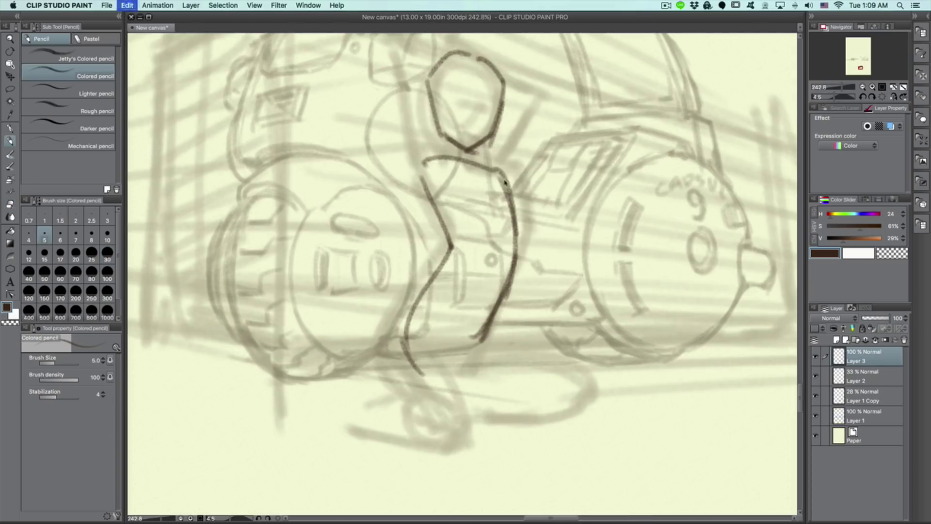
Mark head-height intervals beside the figure with short horizontal ticks at the chin, waist, hips and just below them
drag(473, 149, 523, 148)
drag(504, 223, 548, 221)
drag(496, 290, 541, 289)
drag(479, 351, 544, 353)
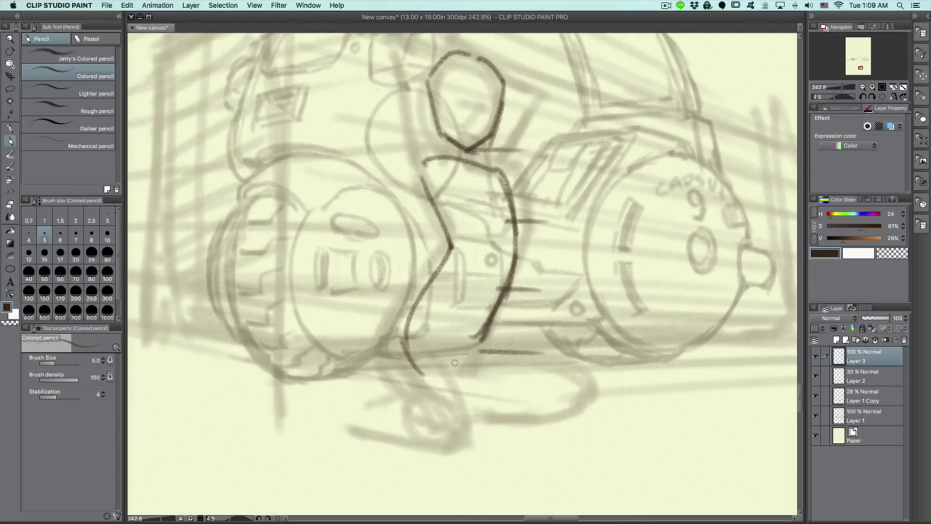
Select the figure's head with the Lasso, enlarge it to 113% and tilt it slightly, and deselect it
drag(451, 371, 428, 438)
key(m)
drag(411, 113, 396, 140)
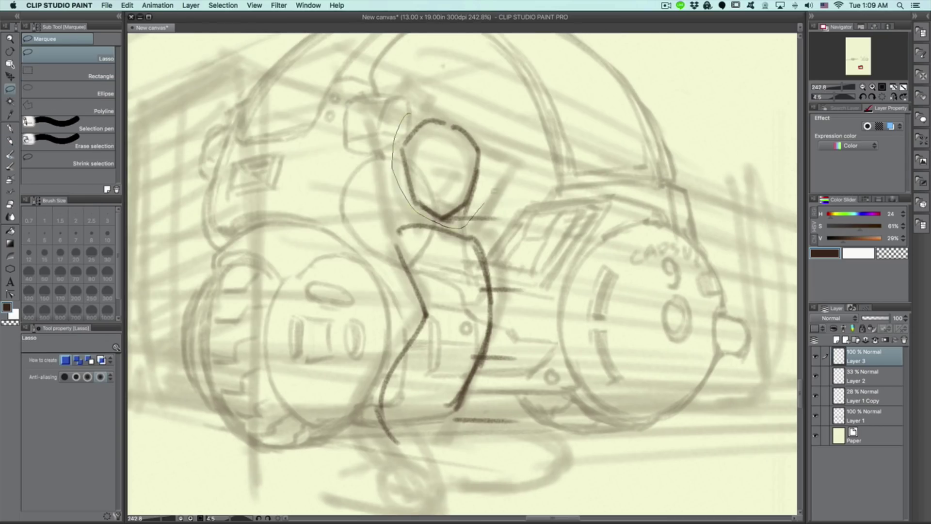
drag(485, 203, 485, 204)
key(ctrl+t)
drag(507, 88, 514, 79)
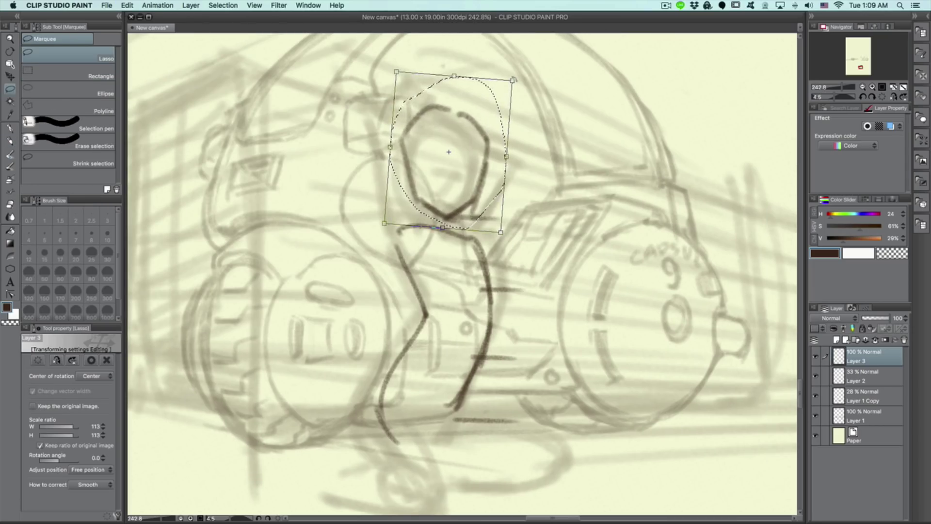
key(Return)
key(ctrl+d)
key(p)
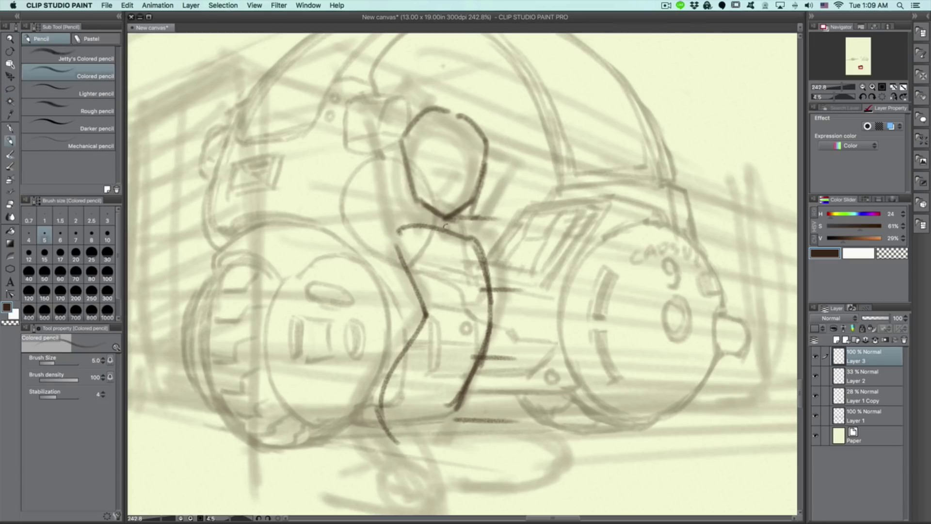
Darken the enlarged head's outline and undo the short stroke at the figure's shoulder
mouse_move(425, 195)
mouse_down()
mouse_move(447, 219)
mouse_move(478, 186)
mouse_move(484, 128)
mouse_move(451, 108)
mouse_up()
drag(397, 226, 416, 244)
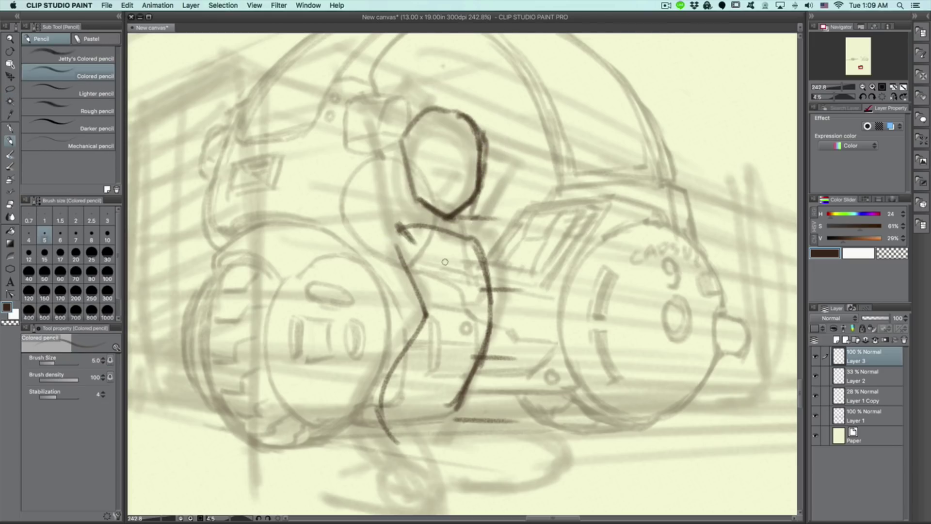
key(ctrl+z)
Mark the enlarged head's top and chin with ticks and erase the interval ticks along the torso and below it
drag(460, 112, 513, 137)
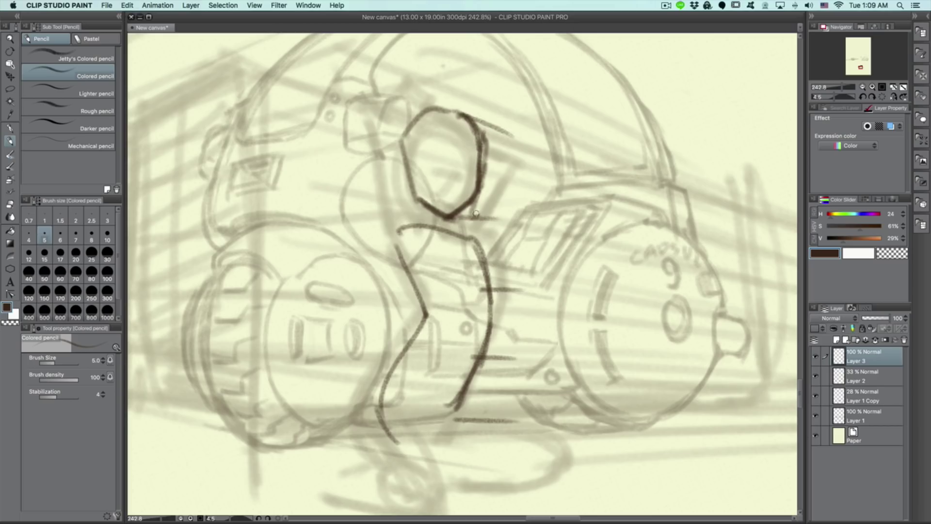
drag(461, 214, 519, 219)
drag(490, 310, 533, 311)
drag(474, 392, 516, 391)
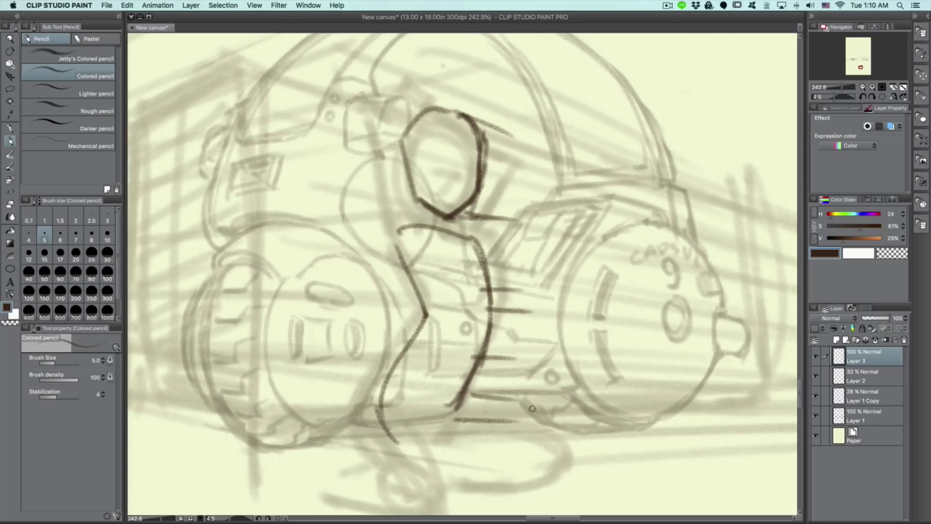
key(e)
mouse_move(480, 298)
mouse_down()
mouse_move(500, 389)
mouse_move(485, 417)
mouse_move(452, 373)
mouse_move(484, 274)
mouse_move(447, 426)
mouse_up()
key(p)
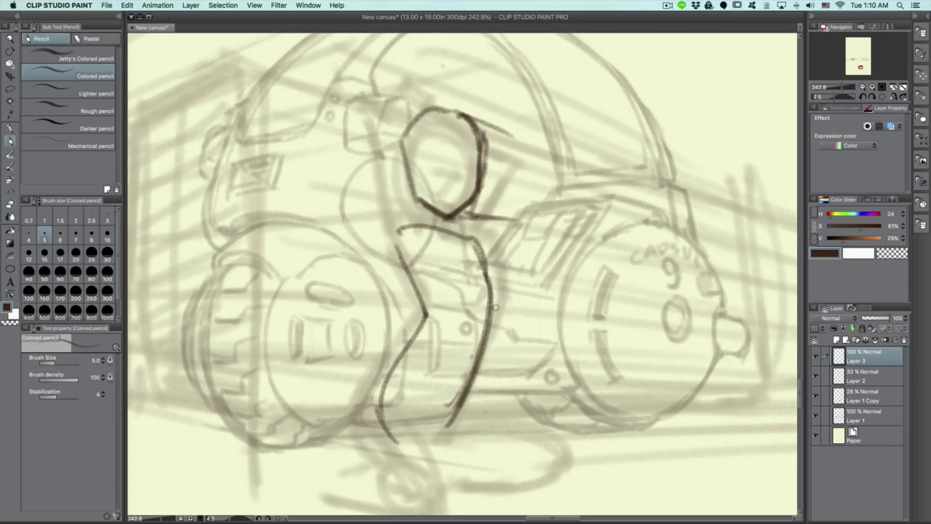
Draw new head-height ticks at the waist, hips and below the figure, and close the hips with two slanted strokes
drag(489, 311, 534, 316)
drag(465, 396, 508, 402)
scroll(500, 402, down, 3)
drag(442, 402, 499, 408)
drag(376, 316, 426, 356)
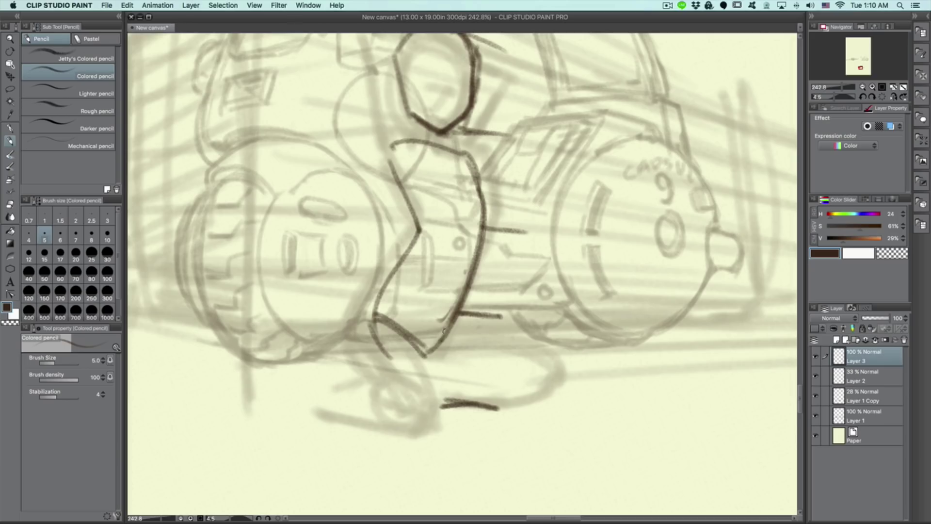
drag(458, 313, 427, 353)
Sketch a separate proportion diagram beyond the motorcycle with a head, chin line, vertical spine and evenly spaced head-height ticks
scroll(524, 271, down, 3)
scroll(514, 318, right, 5)
mouse_move(461, 103)
mouse_down()
mouse_move(494, 145)
mouse_move(466, 93)
mouse_up()
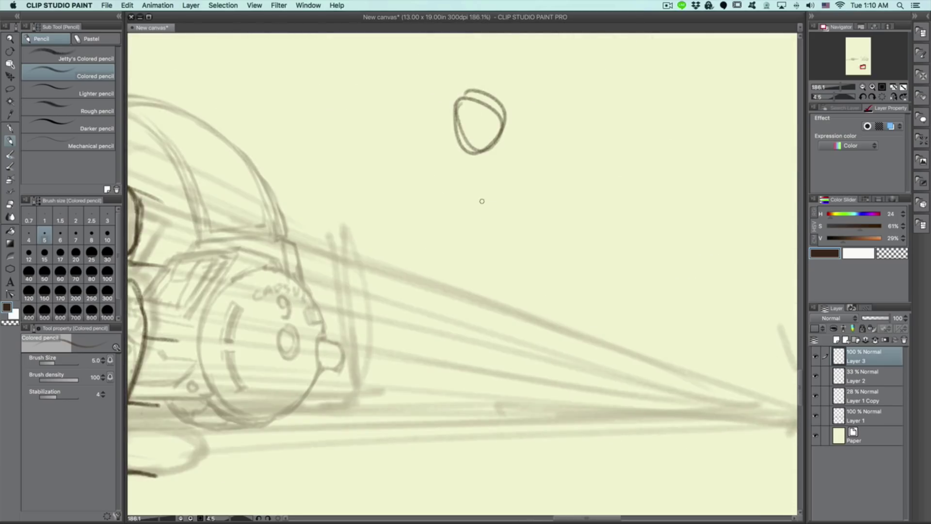
mouse_move(481, 156)
mouse_down()
mouse_move(486, 343)
mouse_move(521, 151)
mouse_up()
key(super+z)
drag(505, 88, 542, 91)
drag(528, 272, 567, 269)
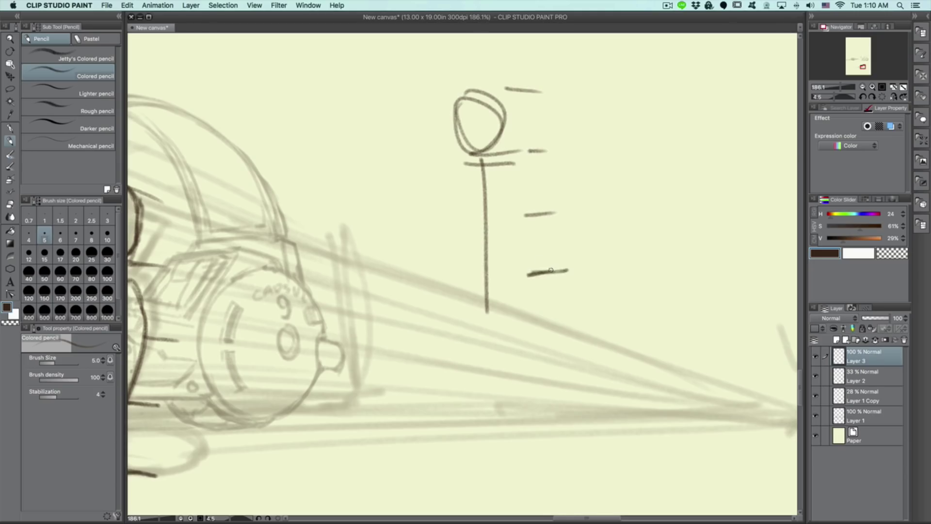
Connect the head-height ticks beside the figure with curved brackets spanning each interval from head to below the hips
scroll(567, 269, left, 5)
scroll(567, 269, down, 2)
drag(398, 137, 399, 189)
drag(402, 202, 404, 264)
drag(406, 271, 410, 413)
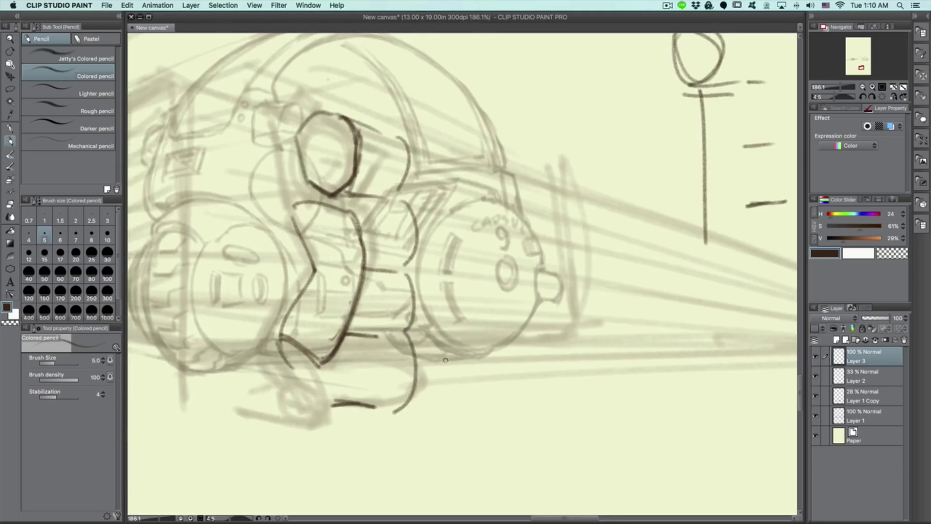
scroll(410, 413, right, 5)
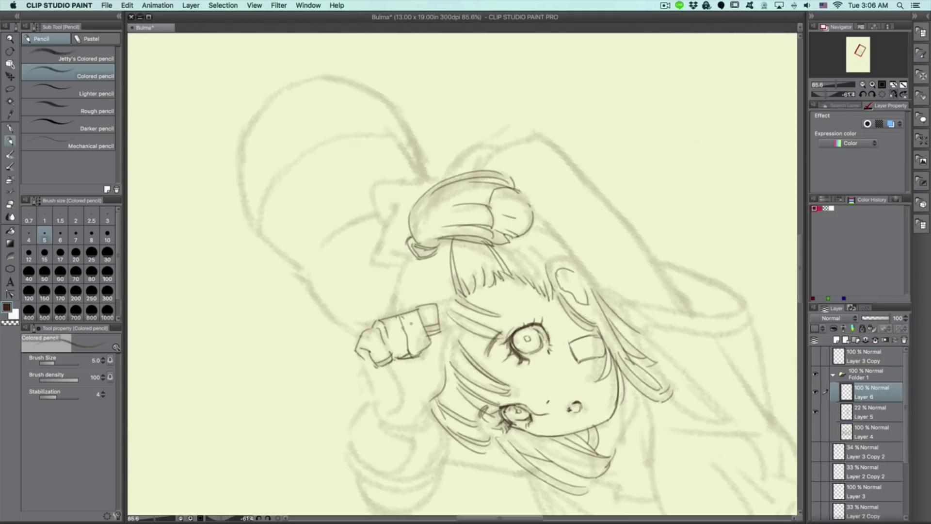
Line the fingers and wrist of the fist against the forehead on Layer 6, undoing misplaced strokes
mouse_move(422, 325)
mouse_down()
mouse_move(426, 347)
mouse_move(410, 390)
mouse_up()
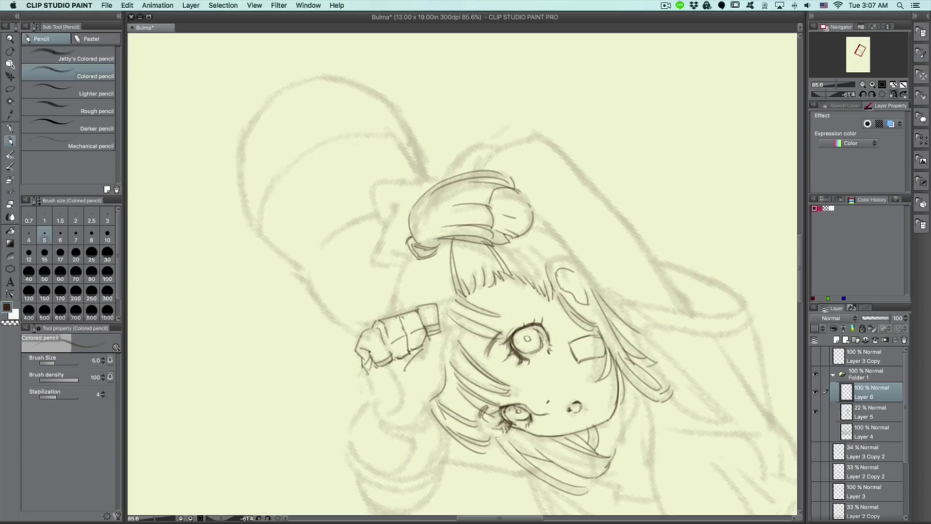
key(super+z)
drag(425, 347, 416, 363)
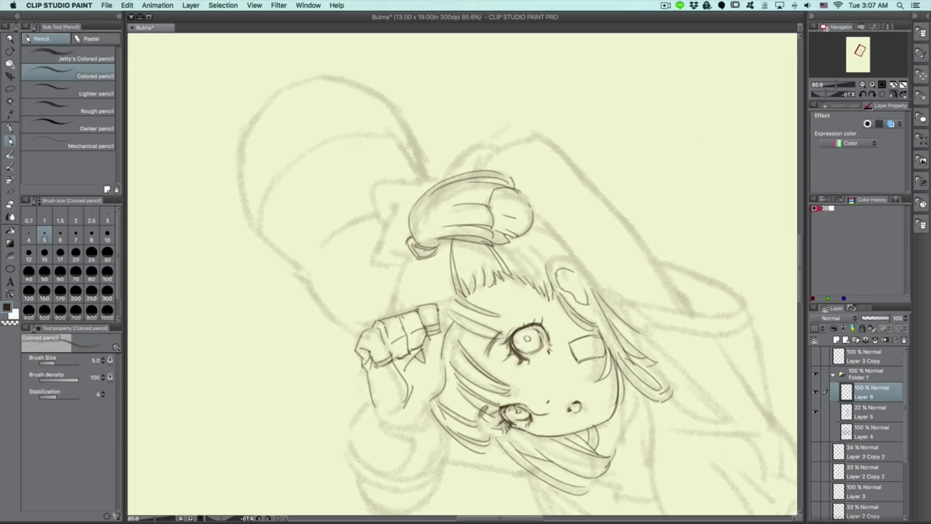
drag(387, 418, 458, 348)
key(super+z)
Line the raised forearm and the thick folded cuff behind the fist
mouse_move(438, 335)
mouse_down()
mouse_move(431, 390)
mouse_move(466, 362)
mouse_up()
mouse_move(419, 372)
mouse_down()
mouse_move(468, 403)
mouse_move(461, 398)
mouse_up()
drag(419, 380, 498, 425)
mouse_move(512, 355)
mouse_down()
mouse_move(503, 391)
mouse_move(455, 415)
mouse_up()
drag(522, 359, 514, 407)
Line the figure's inner ear and the contours of the raised arm beside it
drag(373, 232, 382, 272)
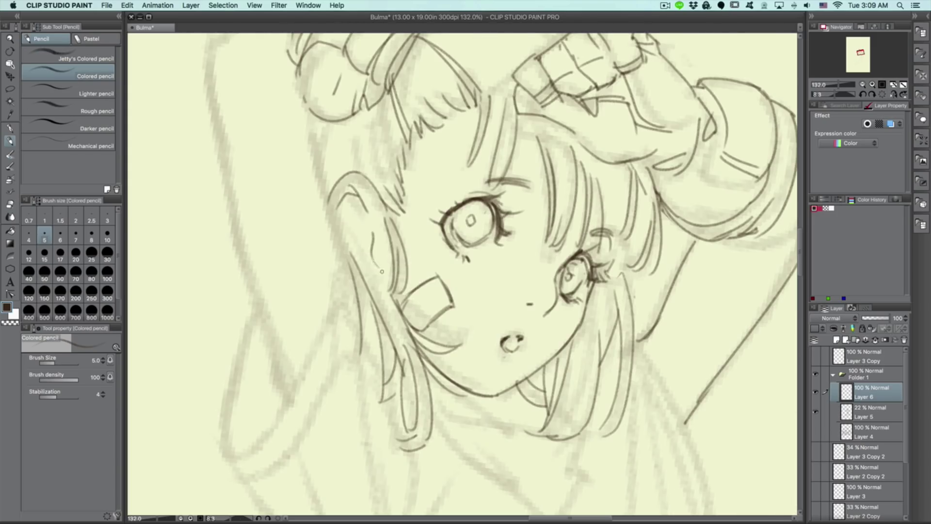
drag(345, 240, 340, 333)
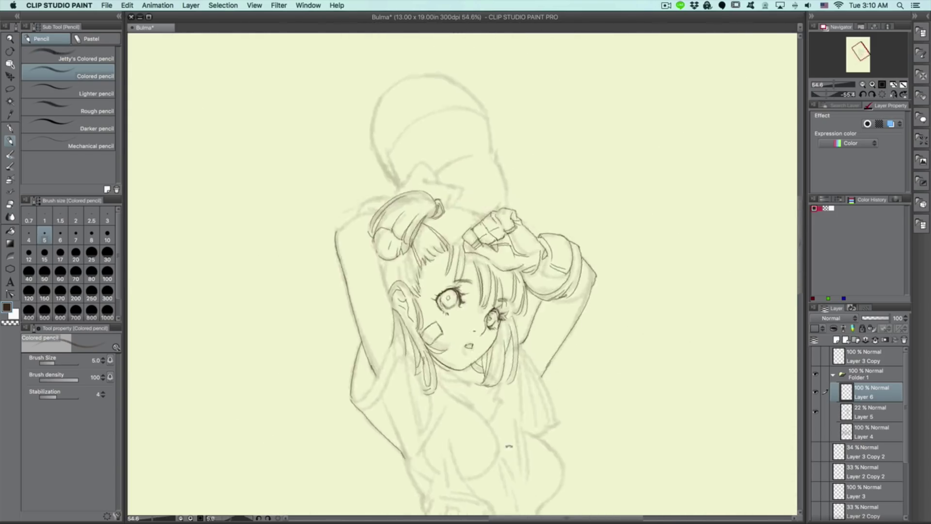
mouse_move(289, 449)
mouse_down()
mouse_move(350, 340)
mouse_move(354, 359)
mouse_up()
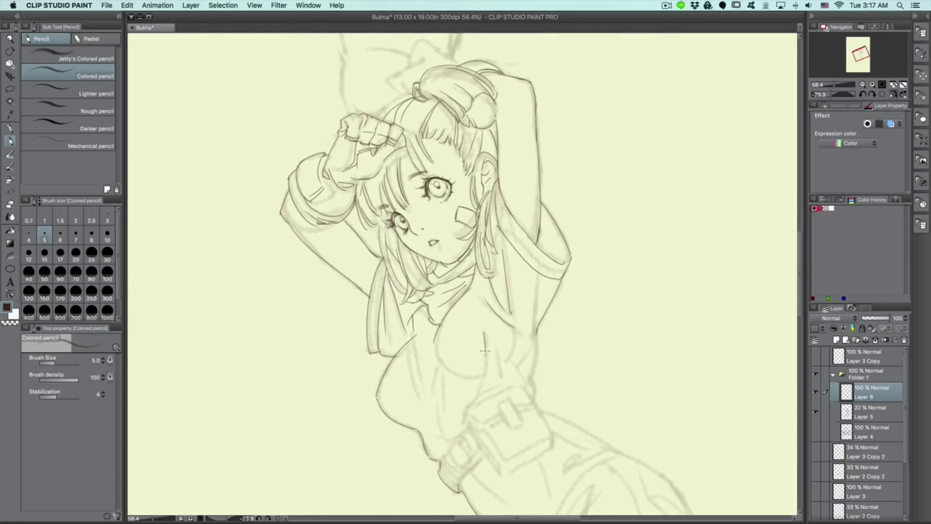
Line the shirt's chest contour and the hem of the shorts' near leg
drag(436, 351, 483, 378)
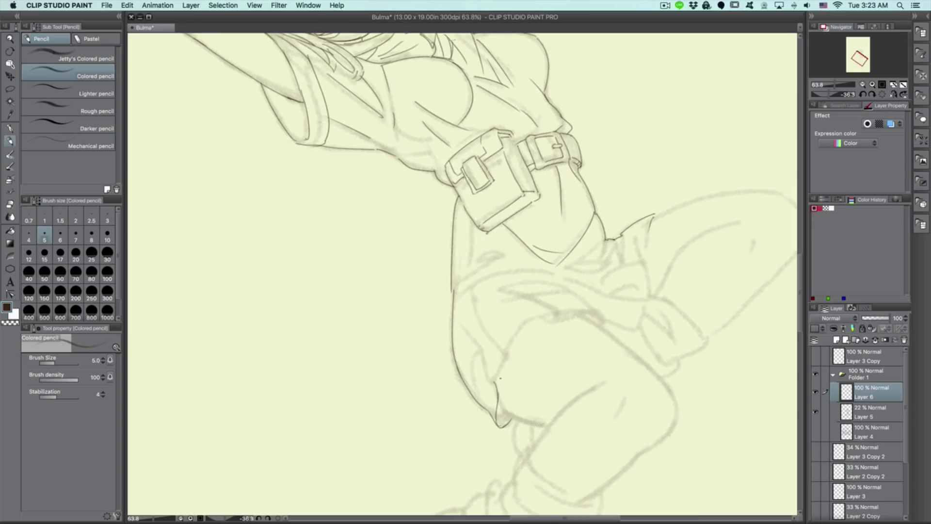
drag(496, 384, 506, 352)
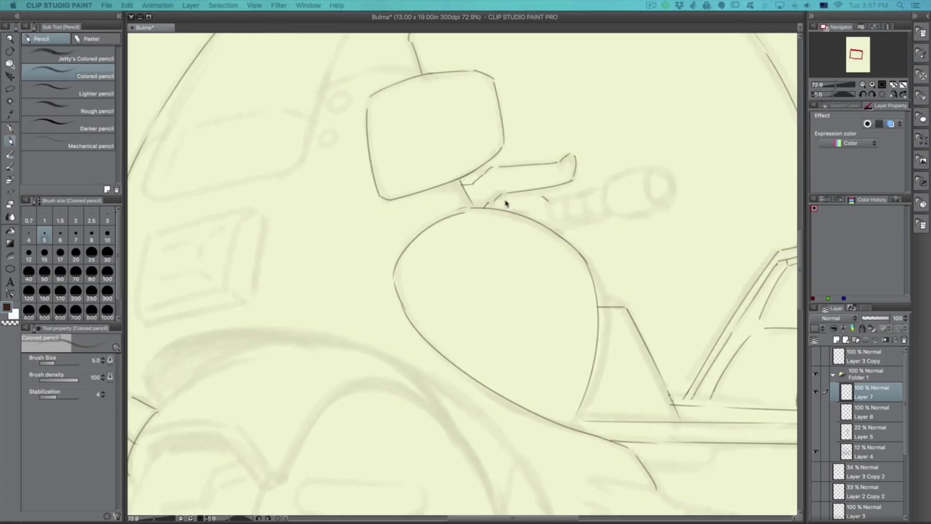
Undo the last stroke beside the brake lever and line the handlebar's grip on Layer 7
key(super+z)
drag(612, 181, 651, 172)
drag(557, 232, 655, 216)
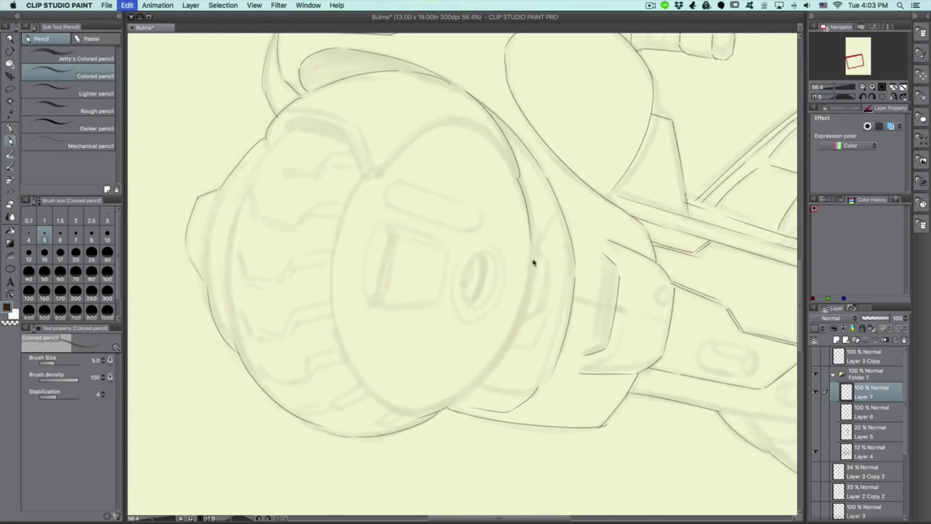
Line the treaded wheel's round hub disc, the tire's contour and the adjoining fender edges
drag(534, 260, 451, 405)
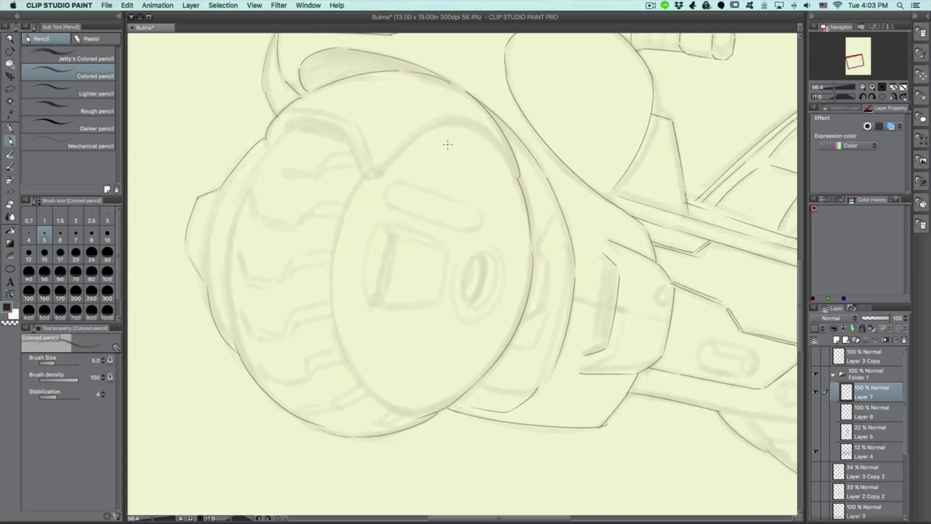
mouse_move(590, 421)
mouse_down()
mouse_move(657, 253)
mouse_move(558, 437)
mouse_up()
drag(392, 95, 400, 149)
drag(557, 436, 657, 253)
drag(325, 201, 337, 284)
drag(590, 421, 656, 252)
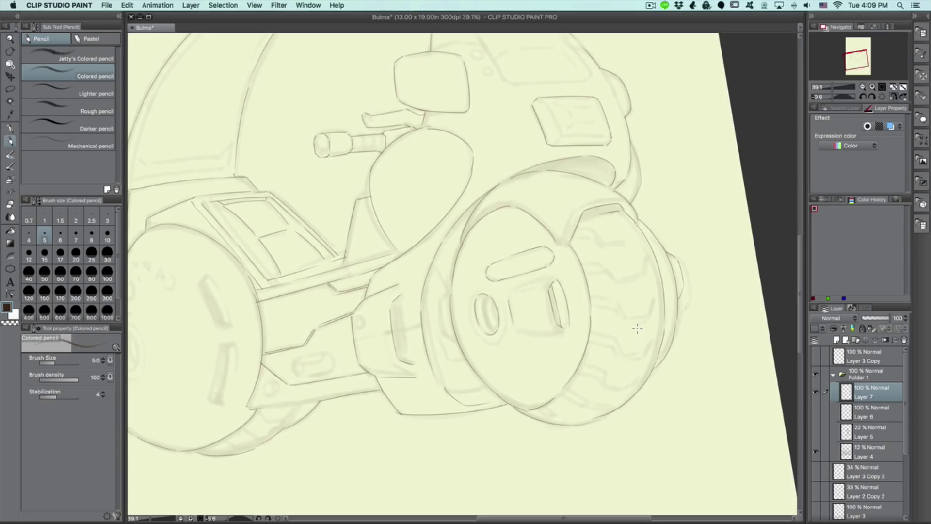
Line the tread details on both tires and the body panel edge below the handlebar on Layer 7
drag(604, 366, 599, 433)
drag(381, 226, 369, 256)
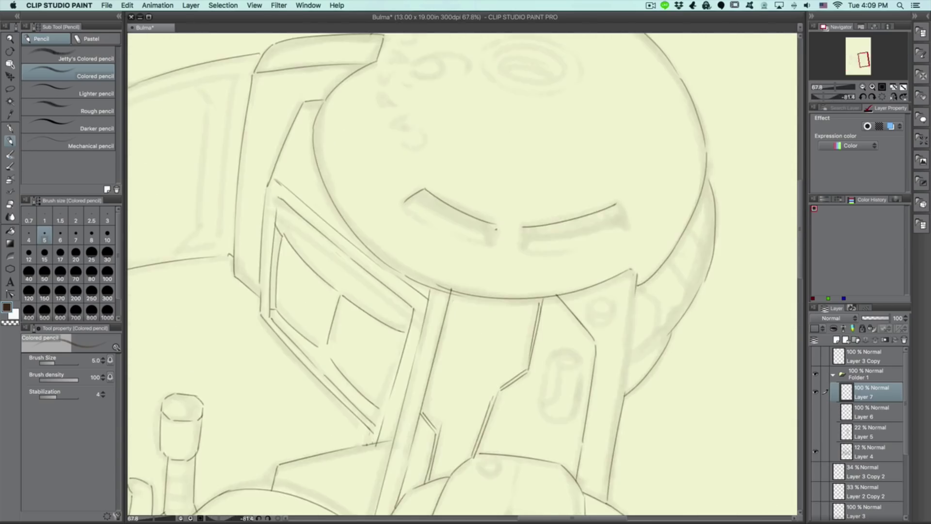
drag(672, 294, 628, 338)
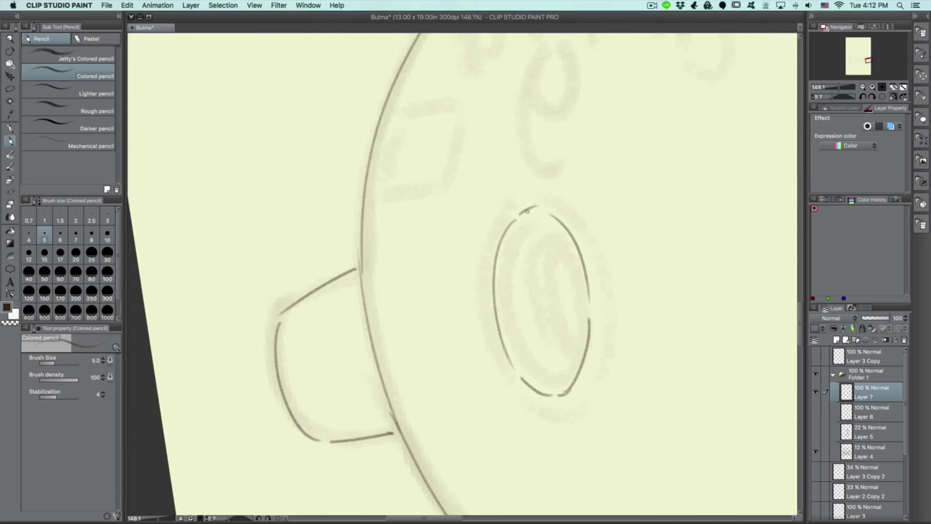
Outline the arched lettering CAPSULE on the round wheel disc, redoing the misdrawn S strokes
drag(546, 154, 548, 201)
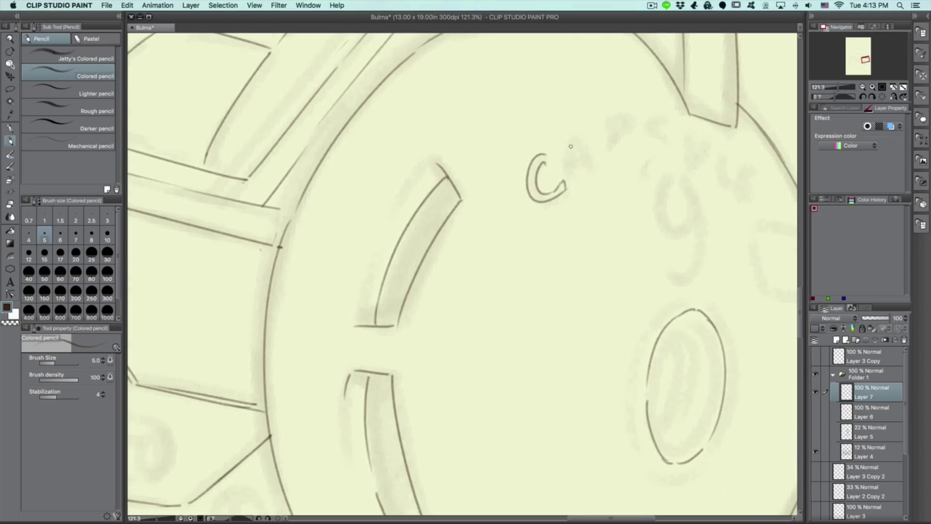
drag(547, 170, 551, 193)
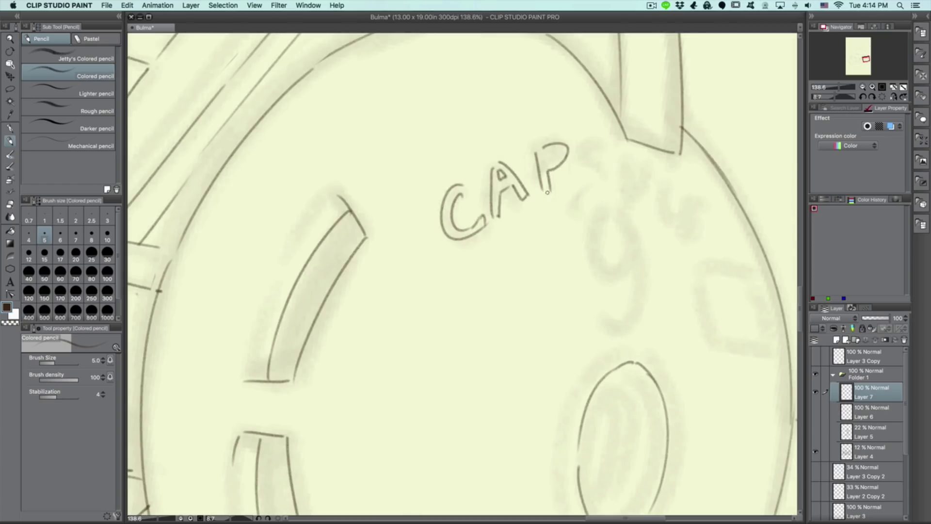
mouse_move(602, 145)
mouse_down()
mouse_move(582, 159)
mouse_move(581, 186)
mouse_move(598, 179)
mouse_move(584, 180)
mouse_up()
key(super+z)
key(super+z)
mouse_move(581, 175)
mouse_down()
mouse_move(573, 183)
mouse_move(596, 160)
mouse_move(547, 165)
mouse_up()
key(super+z)
drag(638, 192, 653, 157)
drag(621, 152, 658, 157)
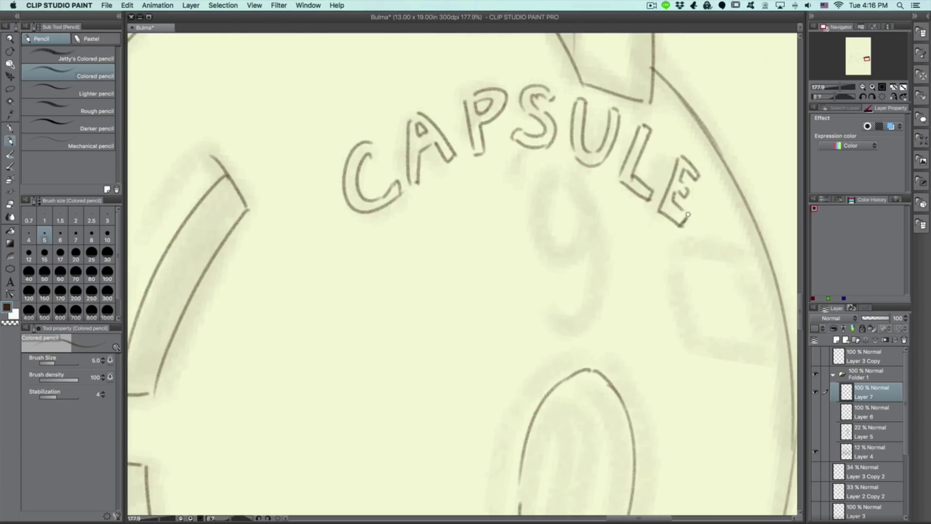
Draw an outlined number 9 beneath the CAPSULE lettering on the wheel disc
key(super+minus)
key(super+minus)
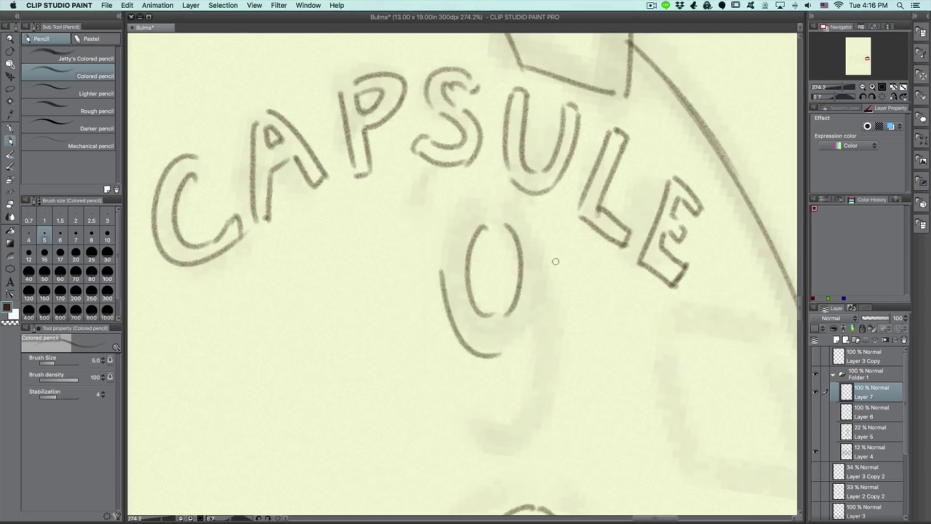
drag(460, 335, 495, 351)
drag(538, 314, 467, 439)
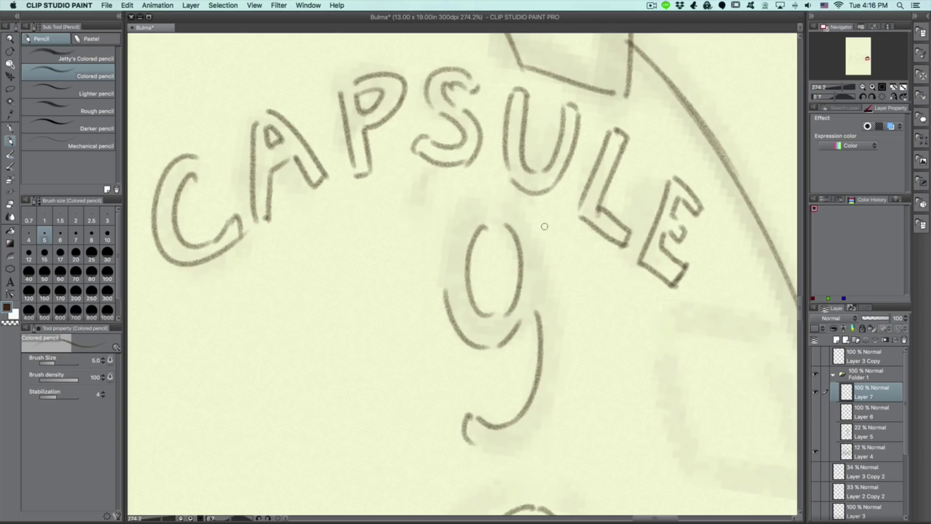
mouse_move(548, 245)
mouse_down()
mouse_move(557, 378)
mouse_move(473, 450)
mouse_up()
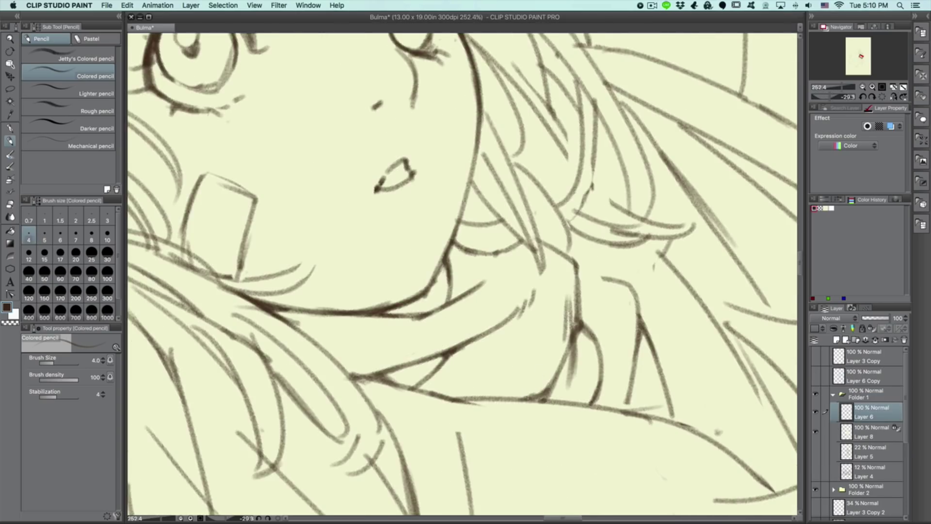
Add short hatching strokes to the fabric fold at the figure's neck on Layer 6
drag(553, 339, 538, 381)
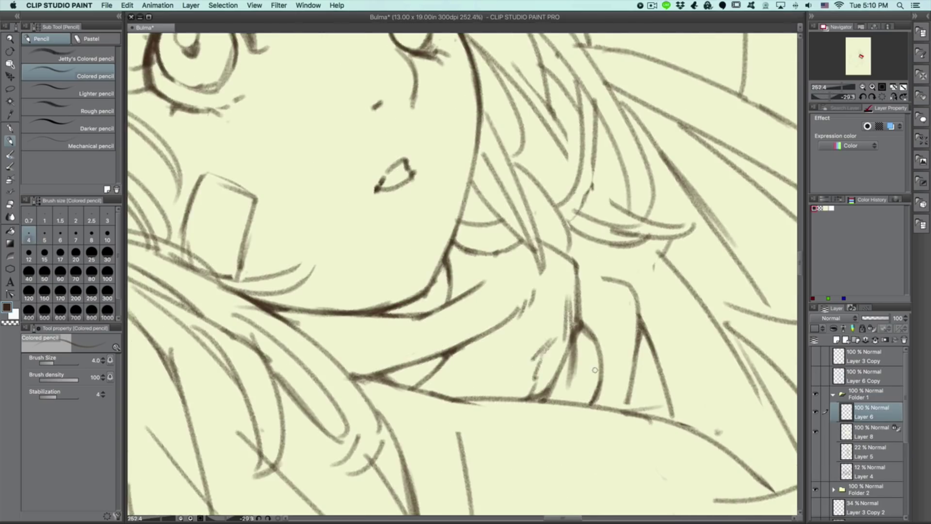
Block in the whole figure's silhouette in blue on Layer 8 with the Dense watercolor brush at size 300
scroll(630, 334, down, 10)
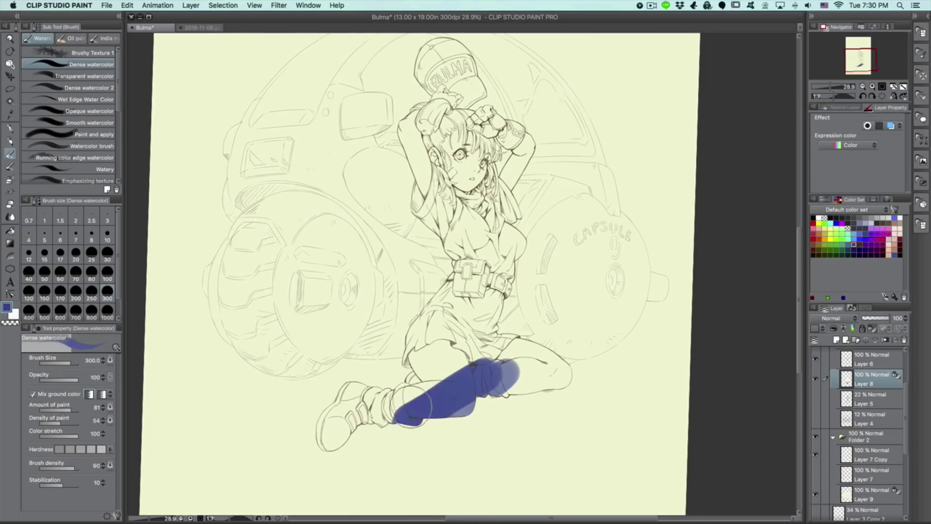
mouse_move(334, 427)
mouse_down()
mouse_move(379, 398)
mouse_move(465, 379)
mouse_move(490, 320)
mouse_up()
mouse_move(485, 369)
mouse_down()
mouse_move(563, 368)
mouse_move(466, 252)
mouse_move(446, 63)
mouse_move(436, 174)
mouse_up()
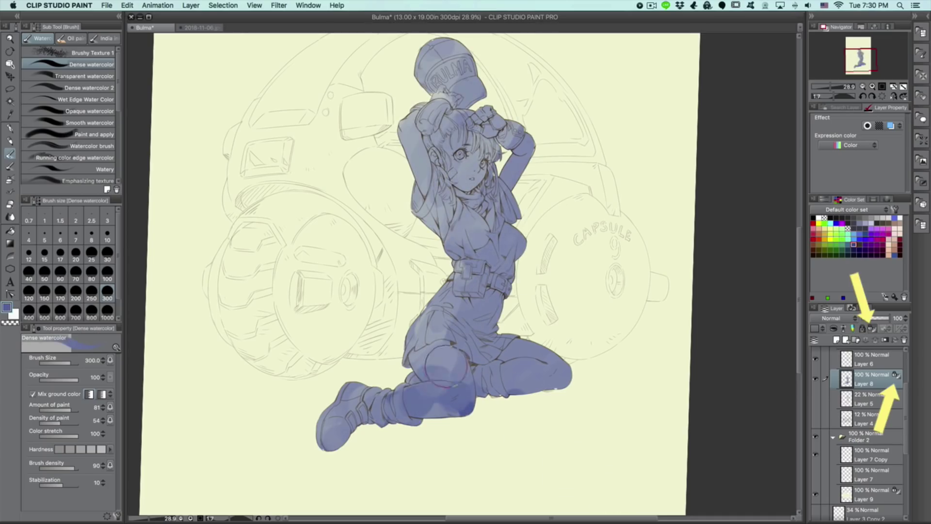
Block in the motorcycle's silhouette in blue on Layer 9 with the Dense watercolor brush at size 1000
scroll(907, 395, up, 1)
scroll(908, 394, down, 3)
click(872, 414)
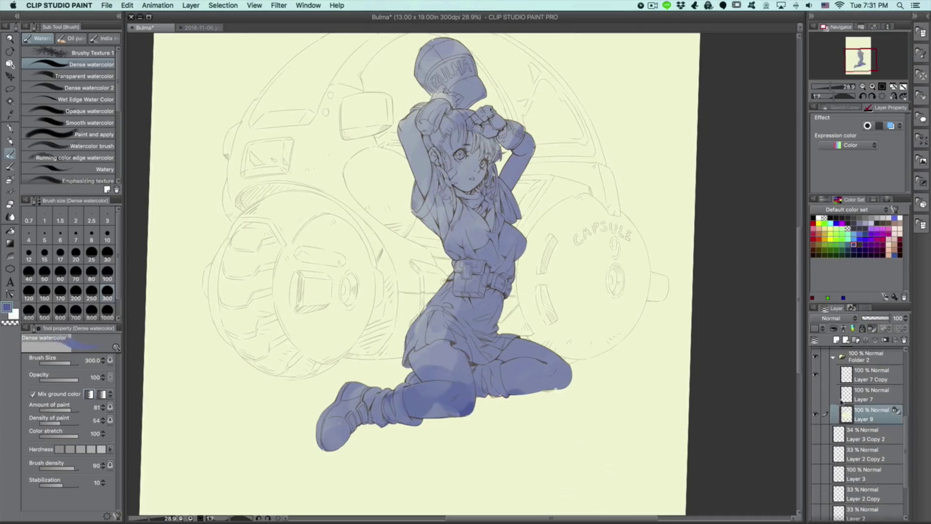
click(107, 310)
mouse_move(272, 315)
mouse_down()
mouse_move(376, 164)
mouse_move(525, 210)
mouse_move(430, 176)
mouse_up()
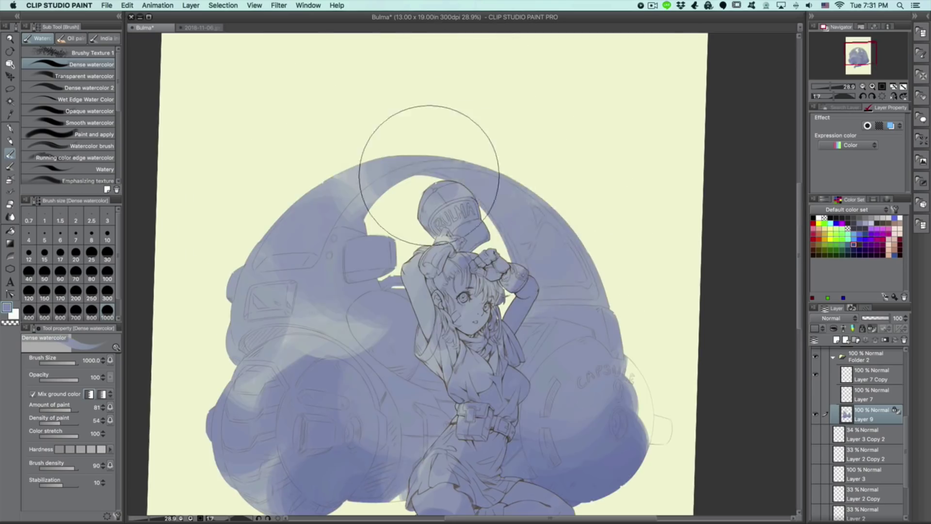
Clean up the blue fill along the canopy's arched edge with the Dense watercolor brush at size 25
click(92, 253)
scroll(431, 176, up, 5)
drag(487, 214, 447, 304)
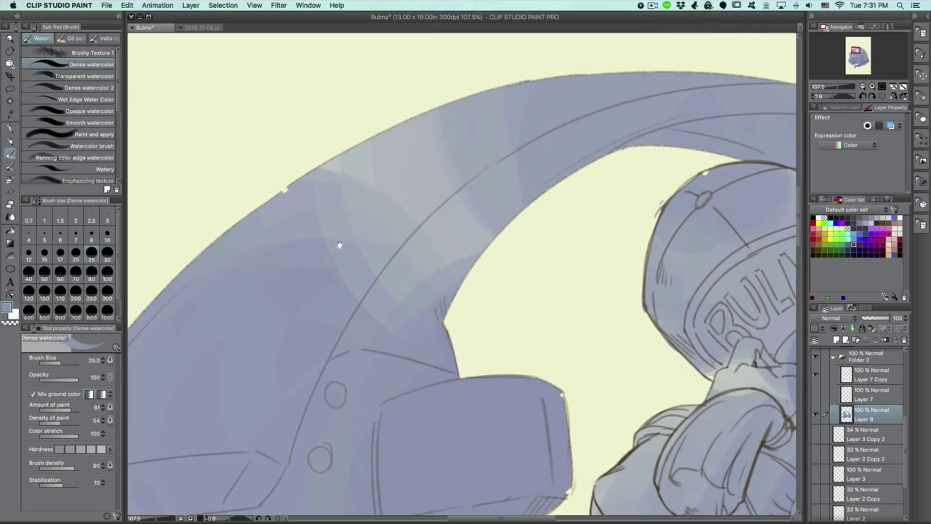
drag(283, 202, 223, 370)
scroll(260, 490, up, 2)
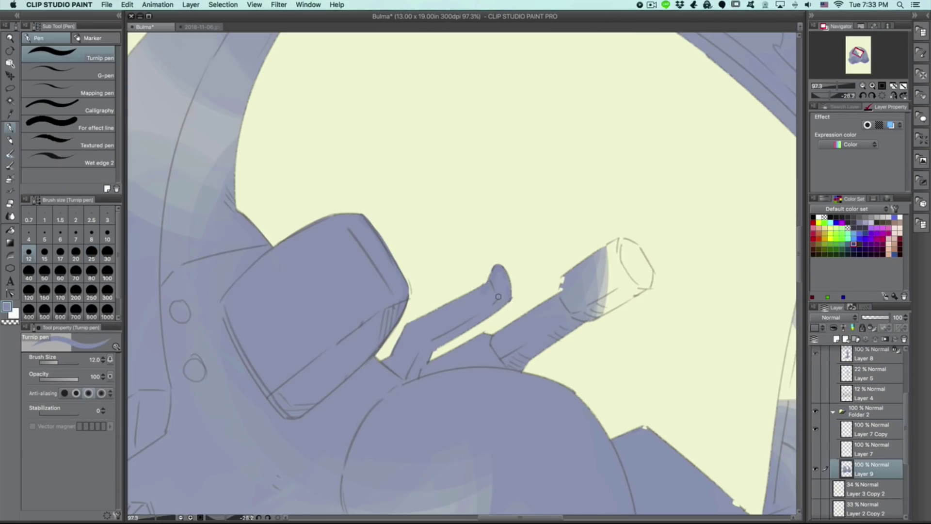
Fill the brake lever and handlebar grip up to their outlines, using the Turnip pen at size 20 and the Dense watercolor brush
key(super+z)
key(super+z)
key(bracketright)
key(bracketright)
key(bracketright)
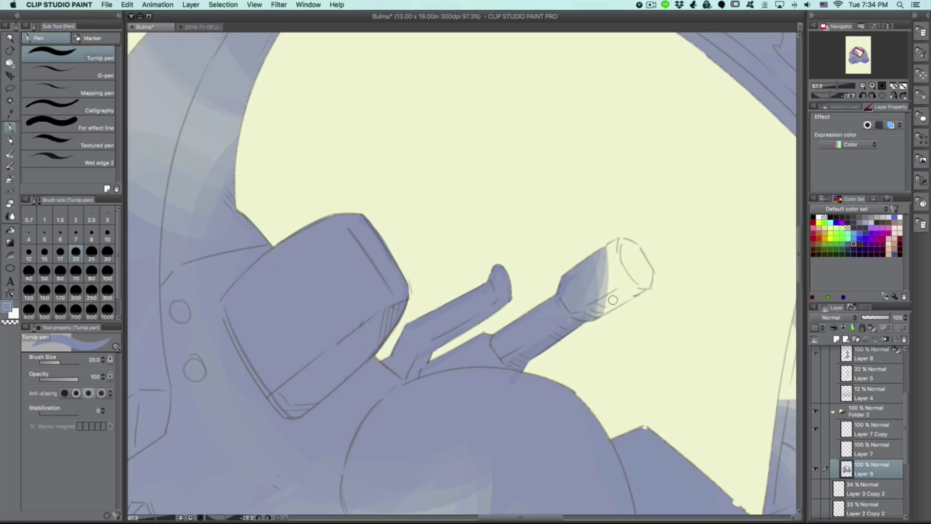
key(super+z)
drag(636, 287, 598, 313)
key(b)
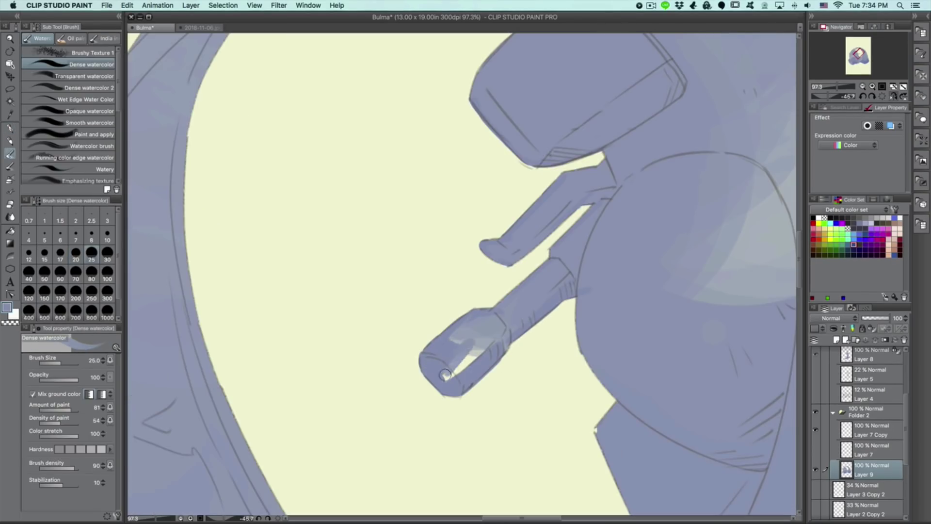
drag(485, 346, 444, 378)
key(super+z)
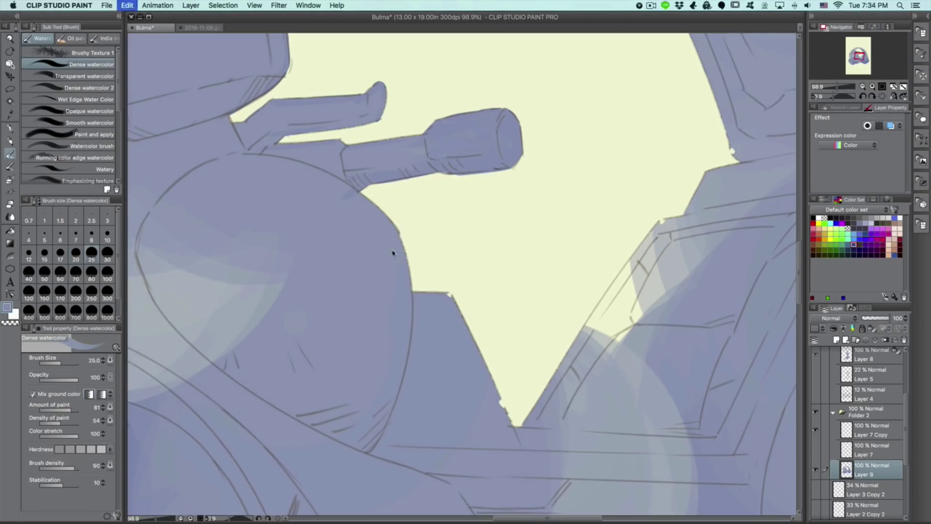
Fill the gaps along the rounded seat edge and the slanted body panel's edge with the Turnip pen at size 20
key(p)
drag(406, 266, 410, 290)
drag(662, 223, 604, 307)
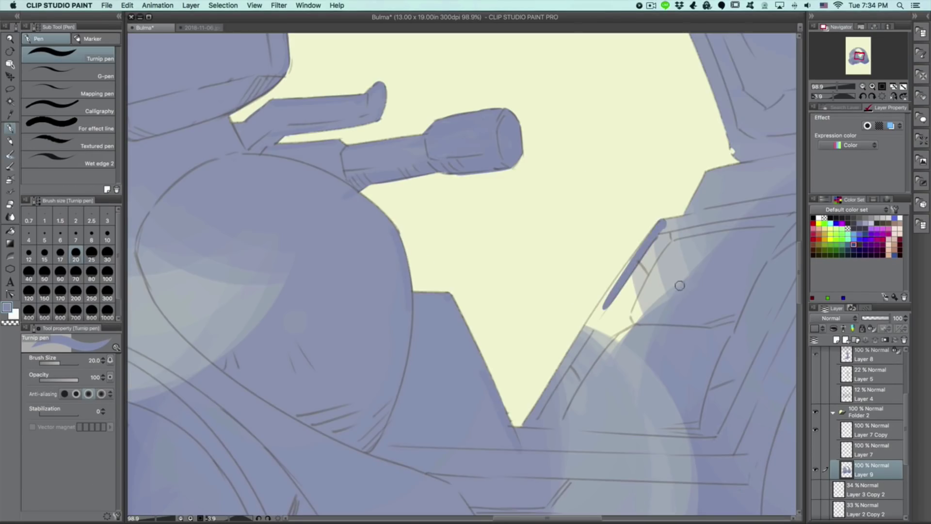
drag(665, 221, 570, 368)
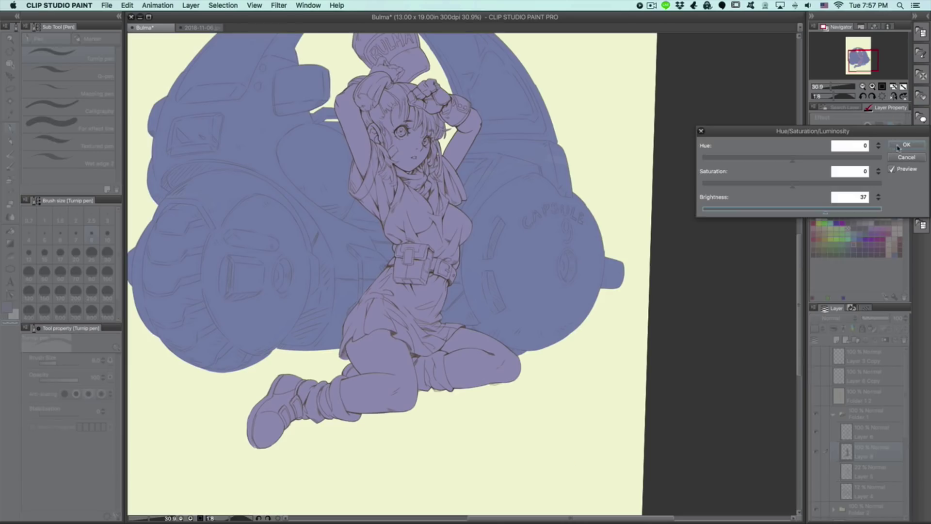
Raise the brightness of the figure's base fill by 37 and of the motorcycle's base fill on Layer 9 by 30
click(898, 147)
click(833, 415)
click(833, 430)
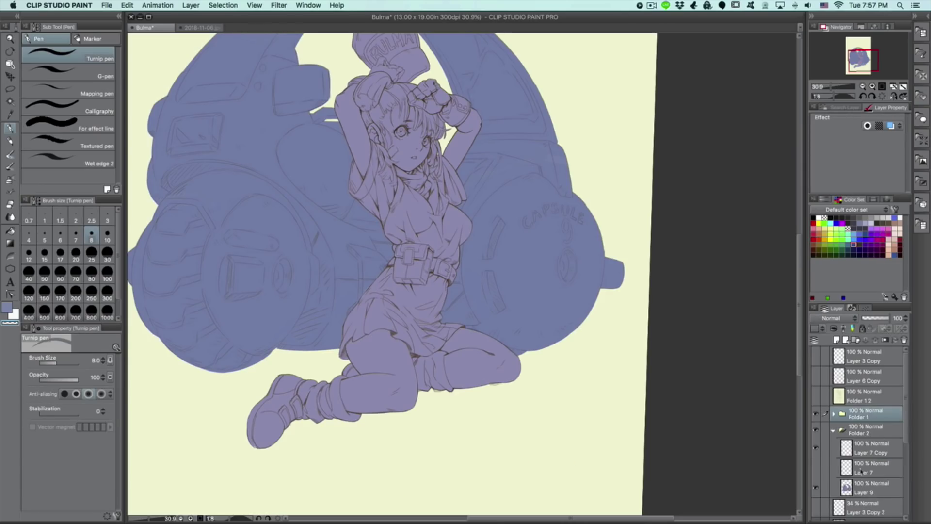
key(super+u)
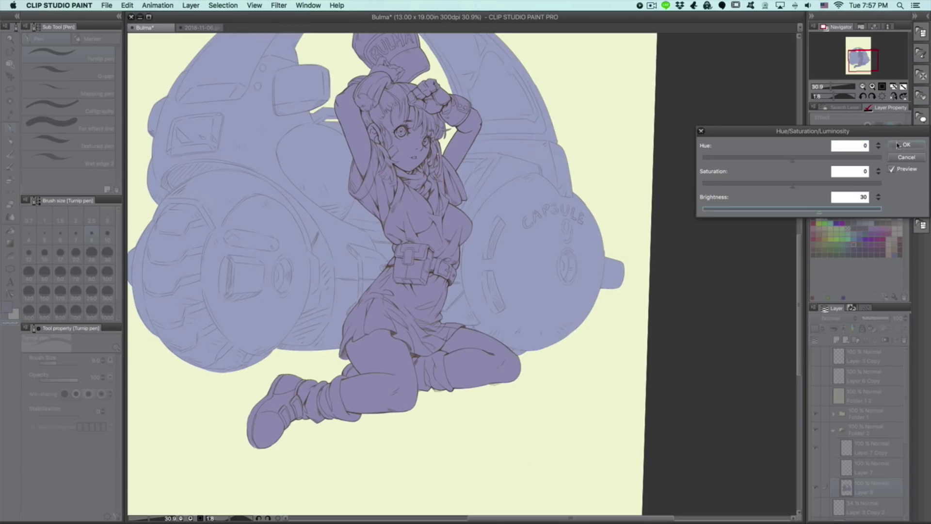
key(Return)
Open the Selection from Layer options for Layer 9
right_click(856, 482)
key(Escape)
right_click(861, 482)
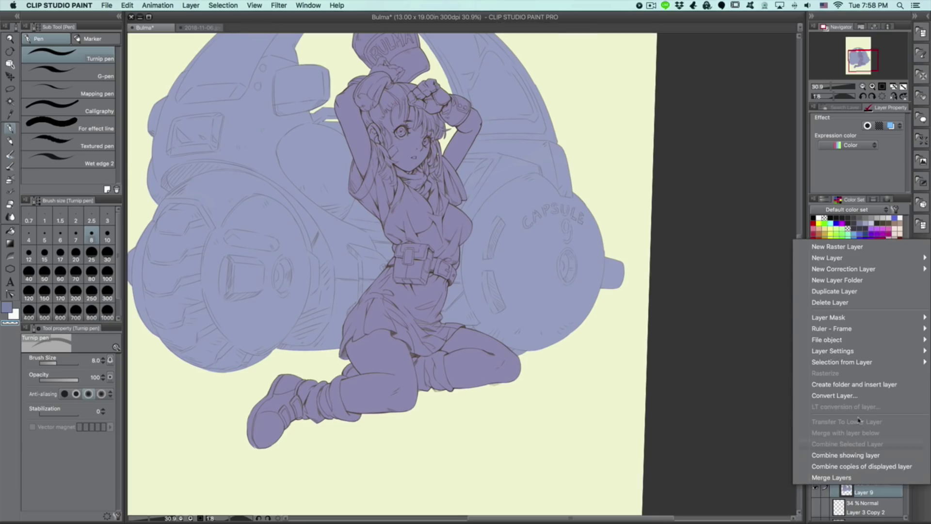
click(892, 365)
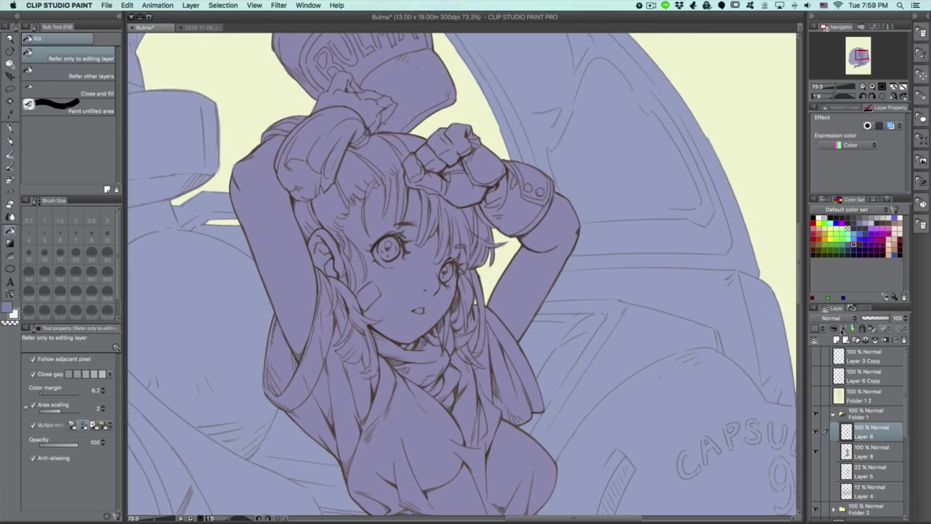
Try to fill the raised arm's area on Layer 8 with the Fill tool
click(848, 452)
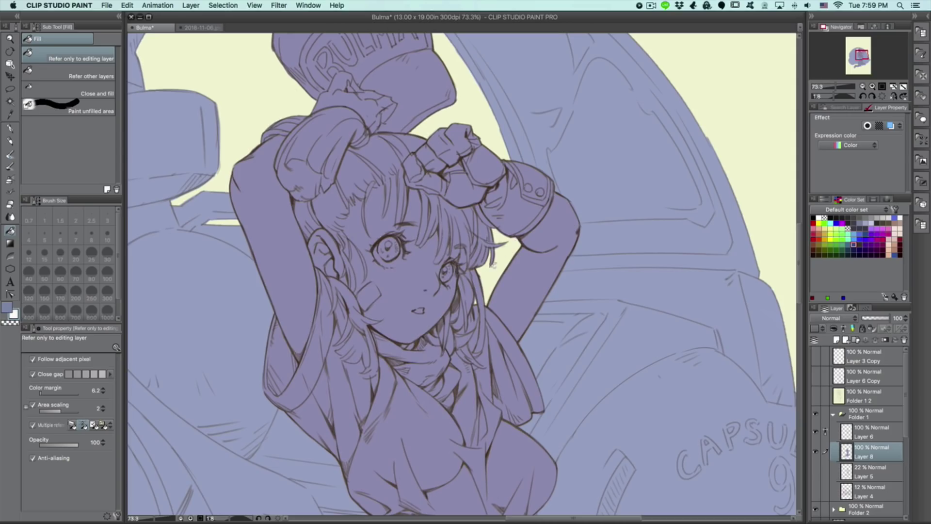
click(297, 277)
key(ctrl+z)
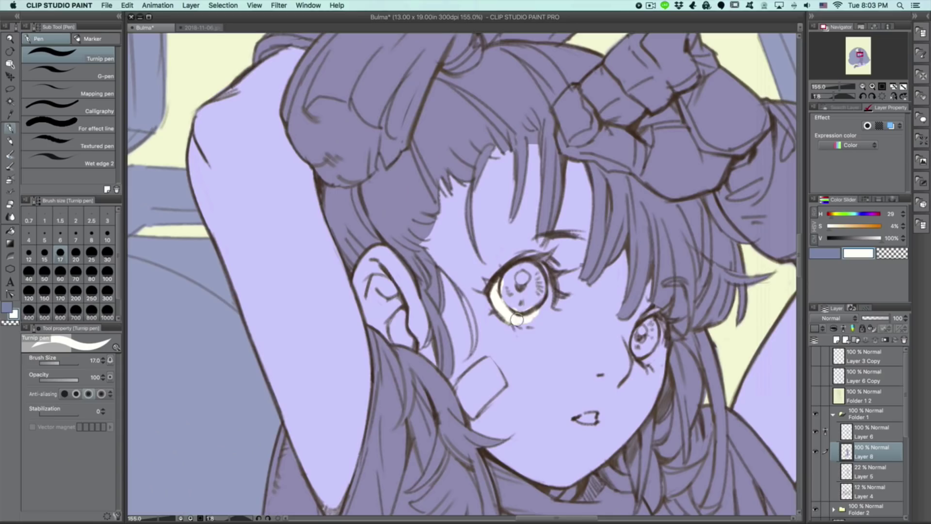
Paint the whites and dark irises of both eyes on Layer 8 with the Turnip pen
drag(514, 320, 547, 304)
mouse_move(635, 357)
mouse_down()
mouse_move(655, 323)
mouse_move(650, 331)
mouse_up()
mouse_move(543, 267)
mouse_down()
mouse_move(529, 319)
mouse_move(509, 274)
mouse_move(531, 299)
mouse_up()
drag(514, 262, 544, 311)
drag(636, 320, 652, 354)
Fill the belt, its buckle and the pouch with dark brown and touch up the leftover gaps with the pen
click(244, 403)
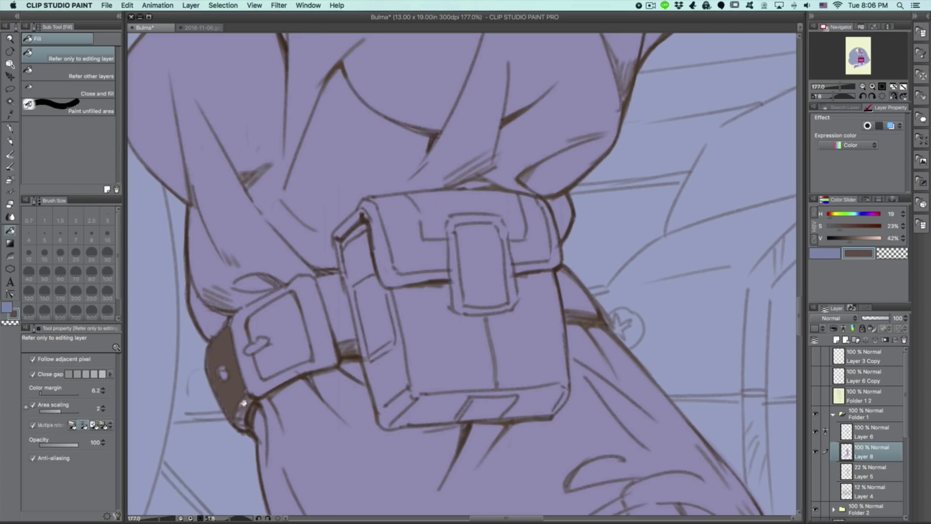
click(281, 330)
click(451, 339)
click(412, 253)
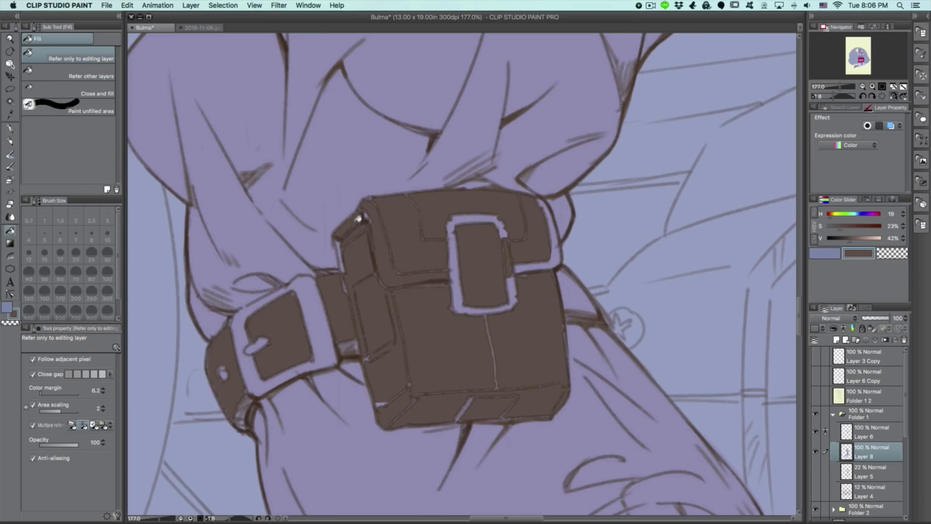
click(541, 264)
click(511, 277)
click(580, 295)
key(p)
drag(326, 272, 327, 304)
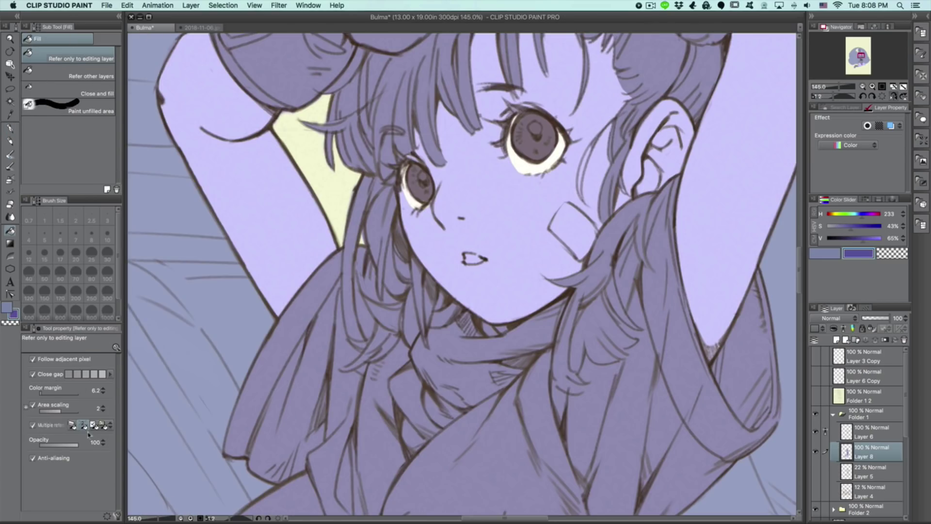
Fill the folds of the neck scarf with deep blue, using an area scaling of 7
click(463, 379)
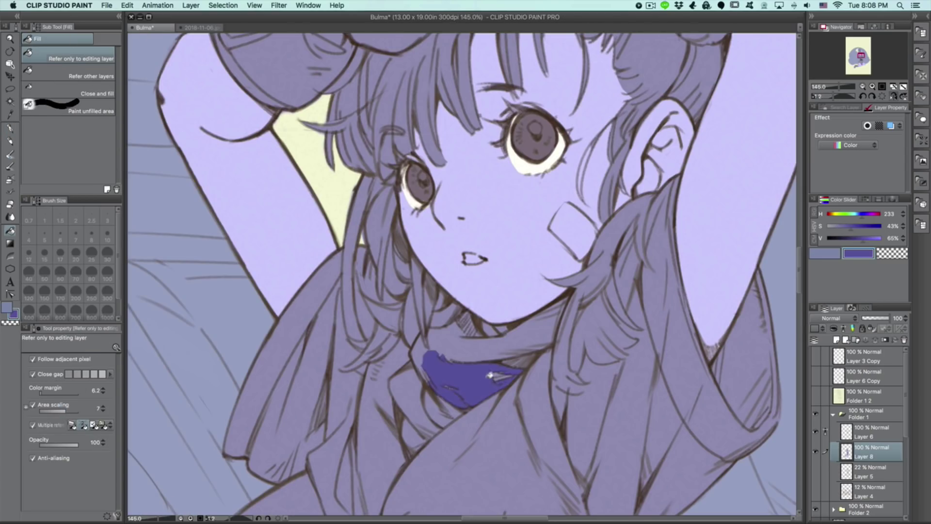
click(503, 348)
click(444, 410)
click(409, 398)
click(419, 442)
Paint the unfilled fingers of the glove at the forehead in muted violet with the Turnip pen
key(p)
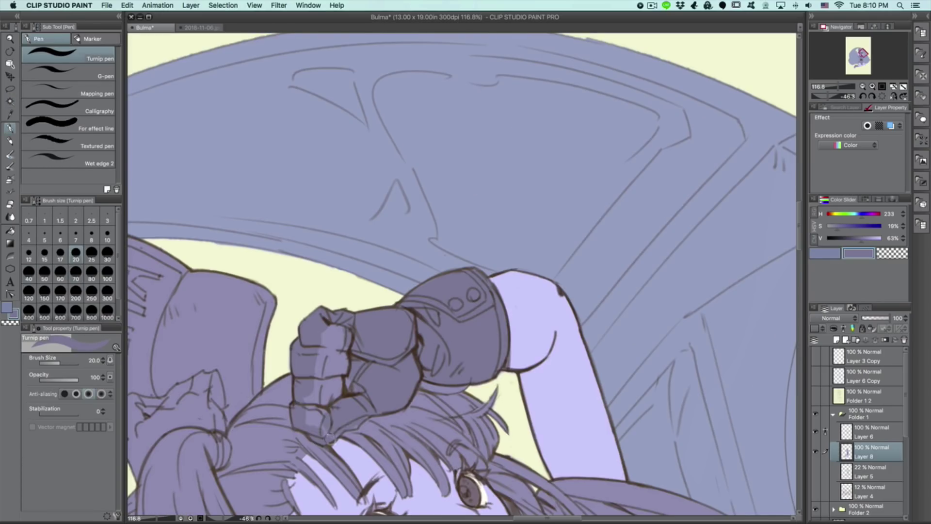
drag(329, 439, 325, 393)
drag(335, 330, 311, 403)
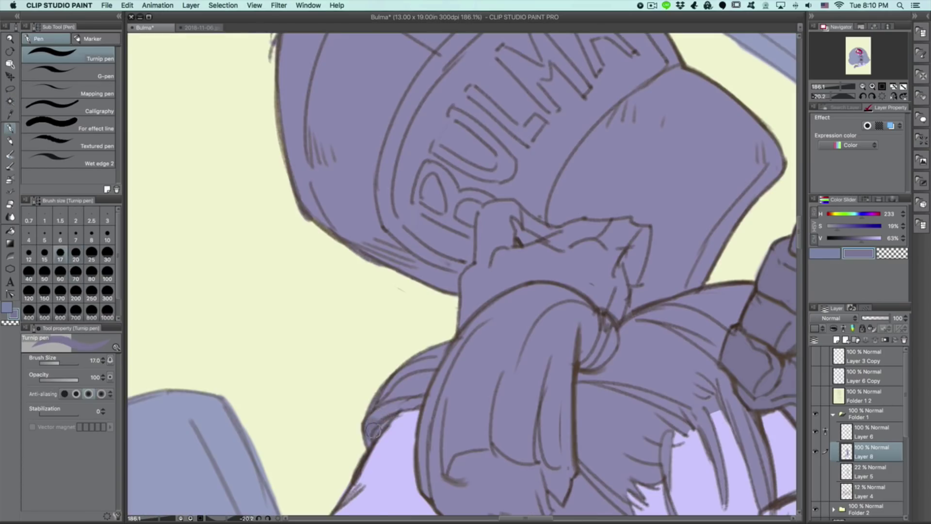
Paint the cuff and glove of the hand holding the cap in muted violet with the Turnip pen, enlarging it to size 20
drag(417, 361, 388, 395)
drag(492, 214, 467, 315)
key(bracketright)
key(bracketright)
key(bracketright)
drag(499, 240, 536, 262)
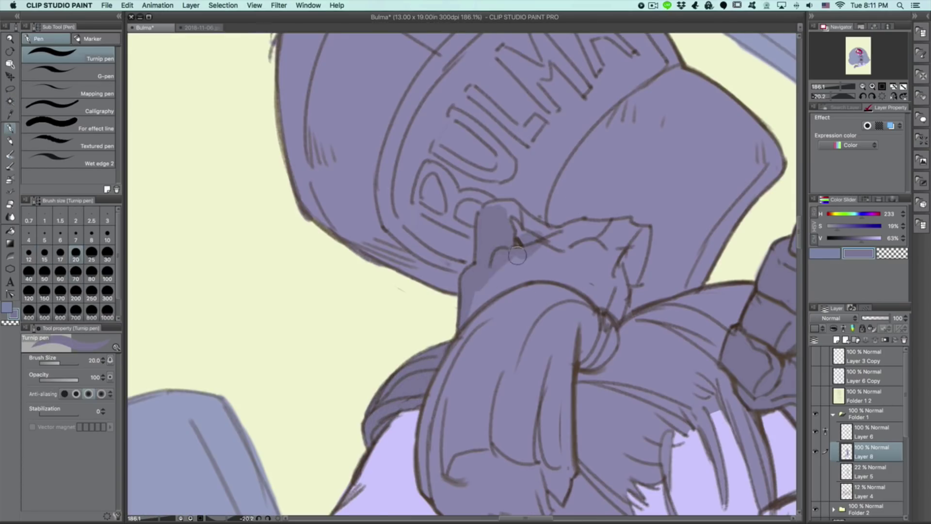
drag(478, 301, 585, 269)
drag(643, 236, 618, 308)
mouse_move(631, 228)
mouse_down()
mouse_move(591, 224)
mouse_move(571, 237)
mouse_move(595, 278)
mouse_up()
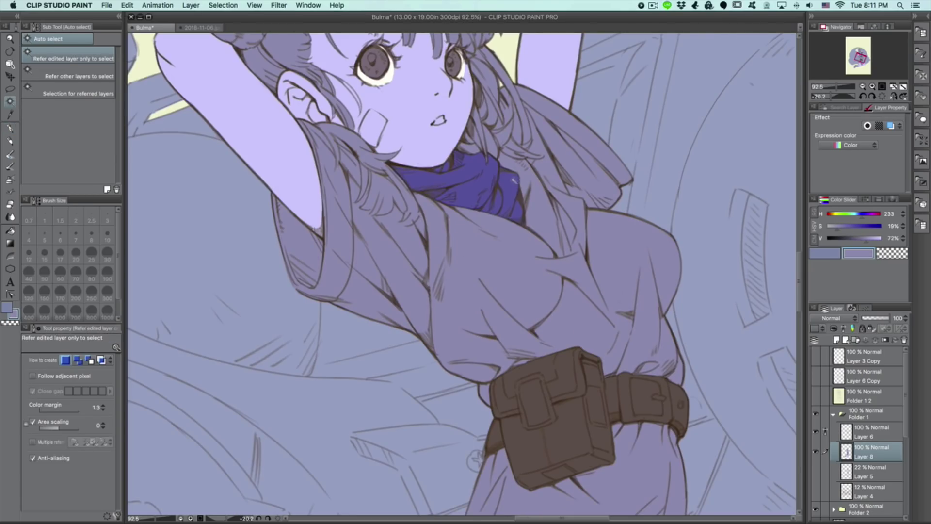
Select the neck scarf and lower its saturation, and paint the hair gap beside the cheek in muted violet with the Turnip pen at size 17
click(514, 181)
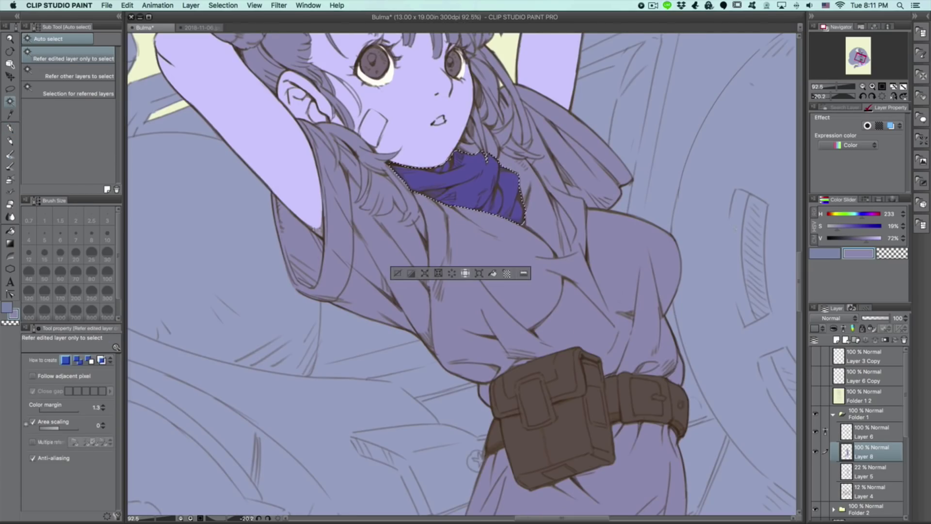
key(super+u)
drag(792, 183, 759, 183)
click(903, 144)
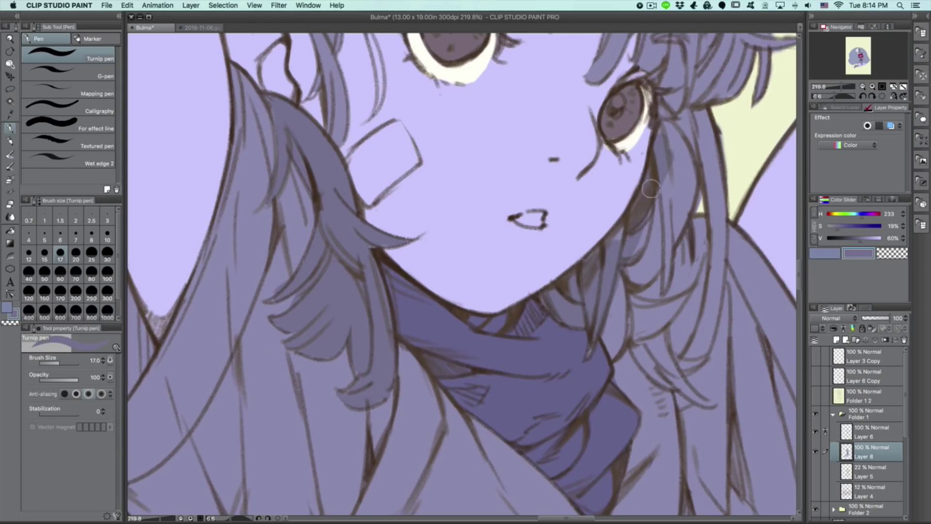
drag(651, 188, 633, 205)
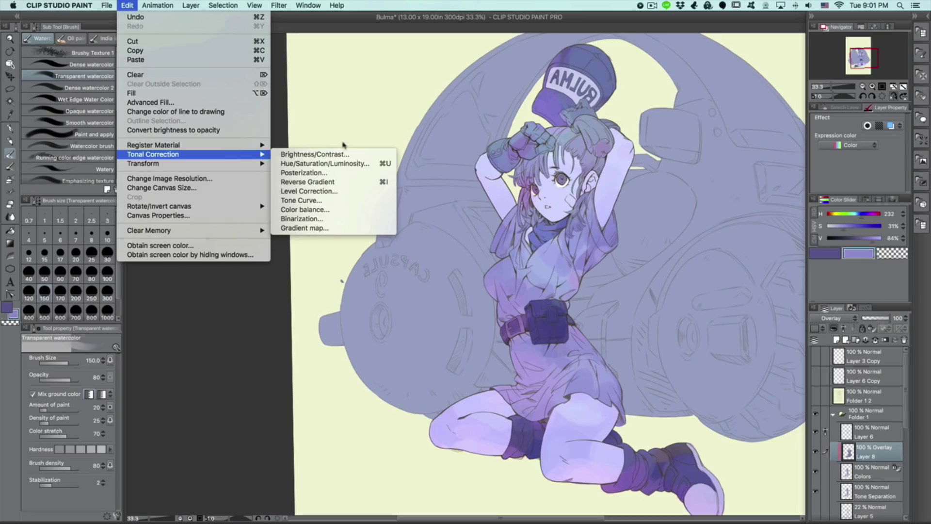
Adjust the Overlay layer's halftone color balance to -36 for cyan-red, 0 for magenta-green and 24 for yellow-blue, keeping brightness
click(362, 210)
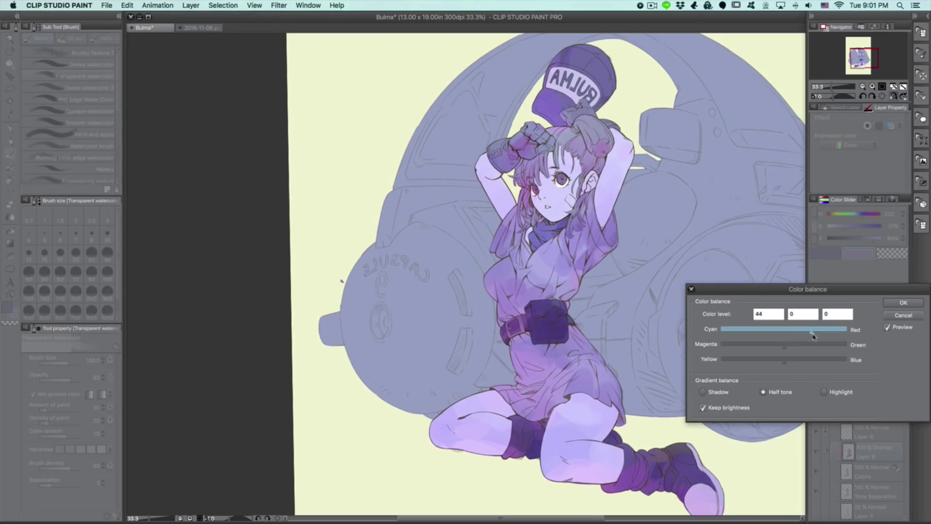
drag(814, 335, 748, 332)
key(super+0)
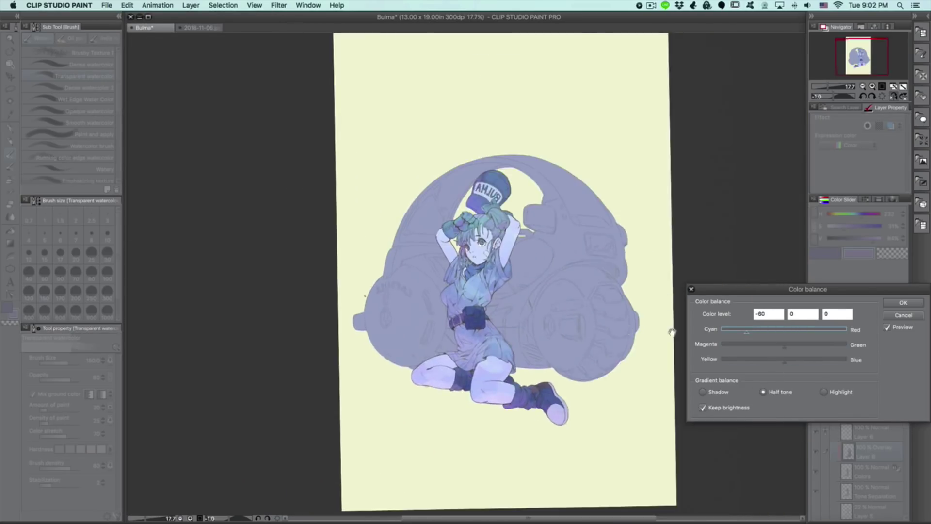
scroll(672, 332, up, 2)
click(814, 359)
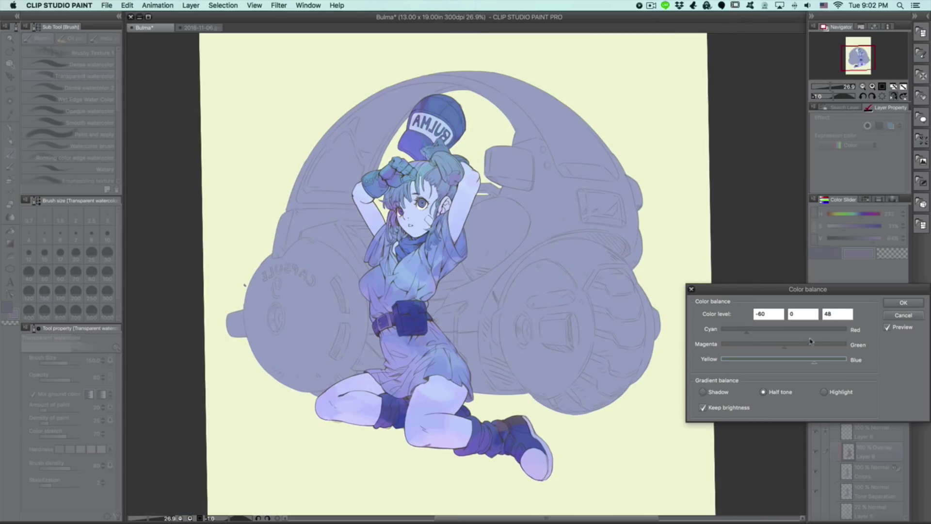
click(787, 359)
click(784, 345)
click(785, 330)
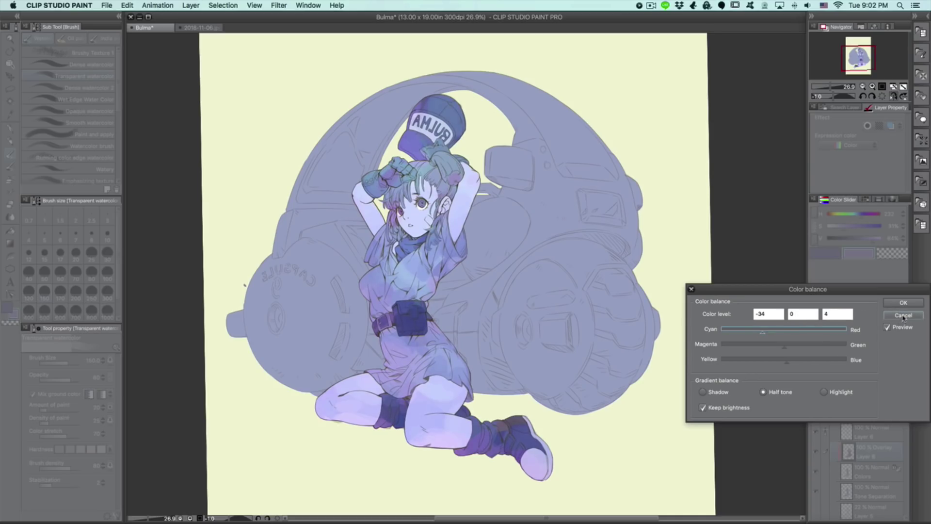
drag(763, 330, 746, 330)
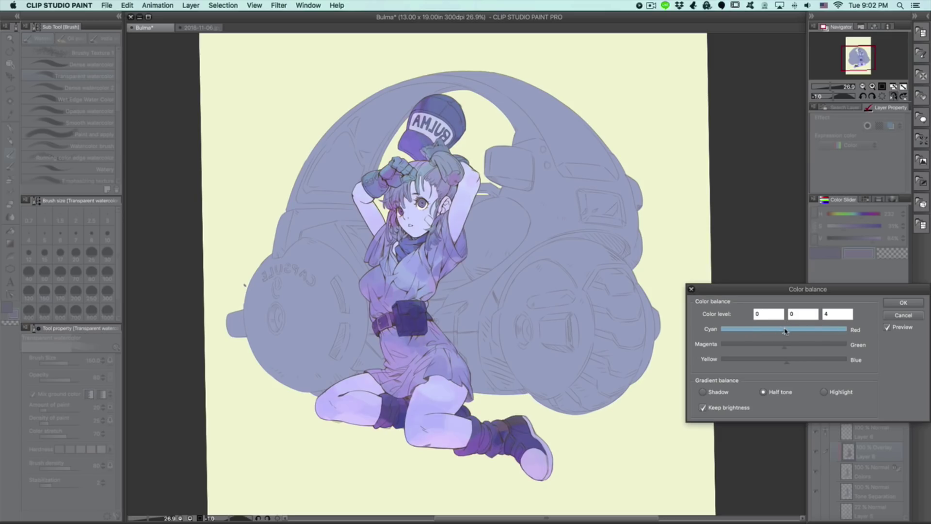
drag(774, 332, 762, 330)
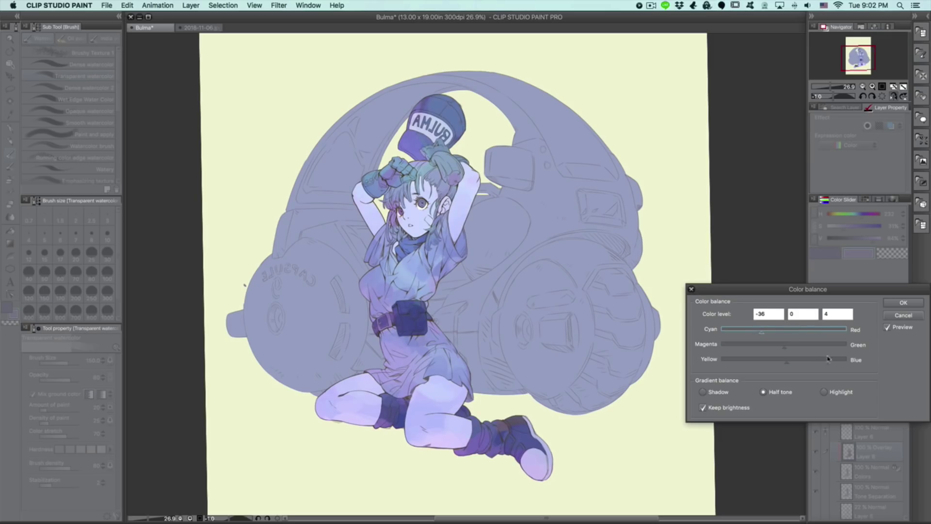
drag(787, 359, 797, 360)
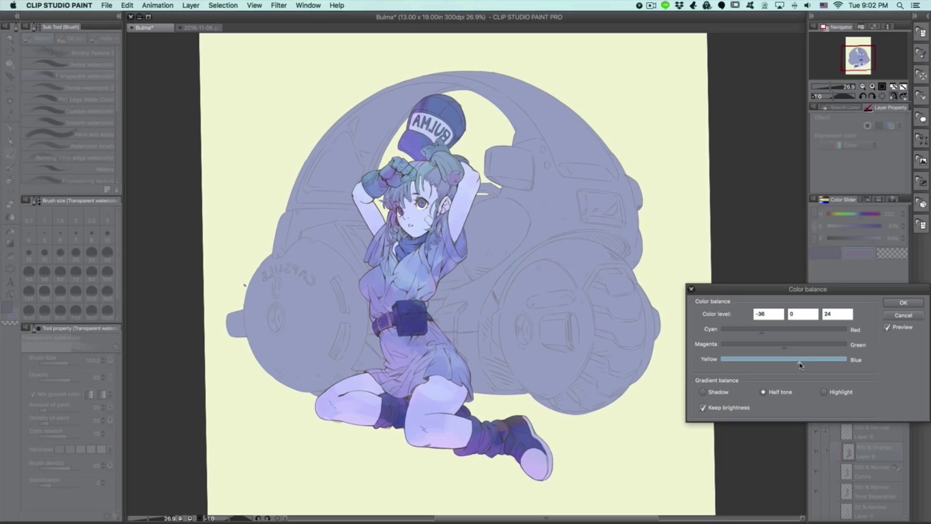
click(904, 302)
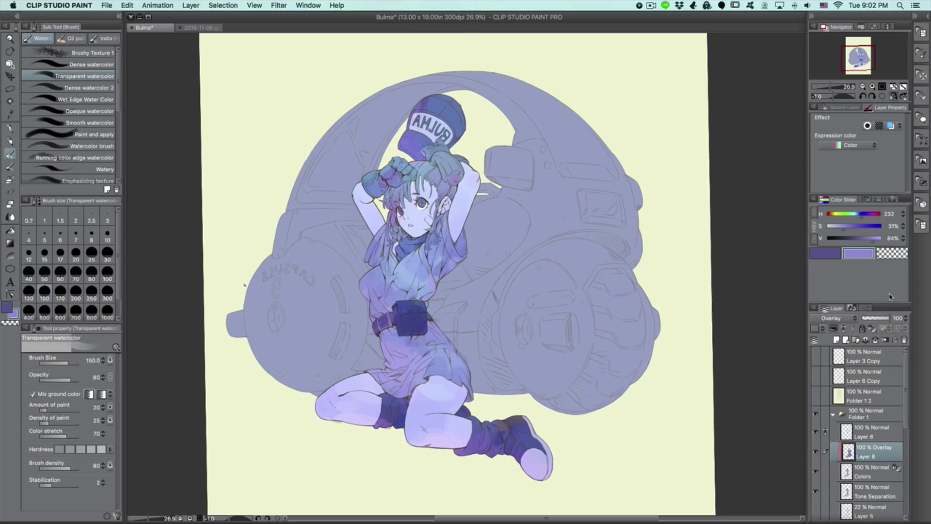
Mix a pale peach of hue 23, saturation 18 and value 84, and paint skin color on the raised arm in the Colors layer
scroll(449, 189, up, 3)
click(838, 215)
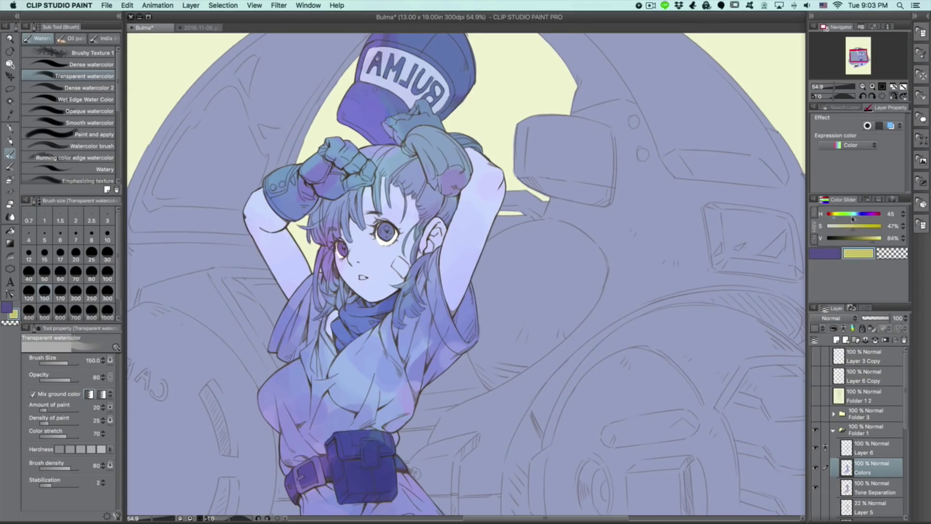
click(832, 214)
click(838, 226)
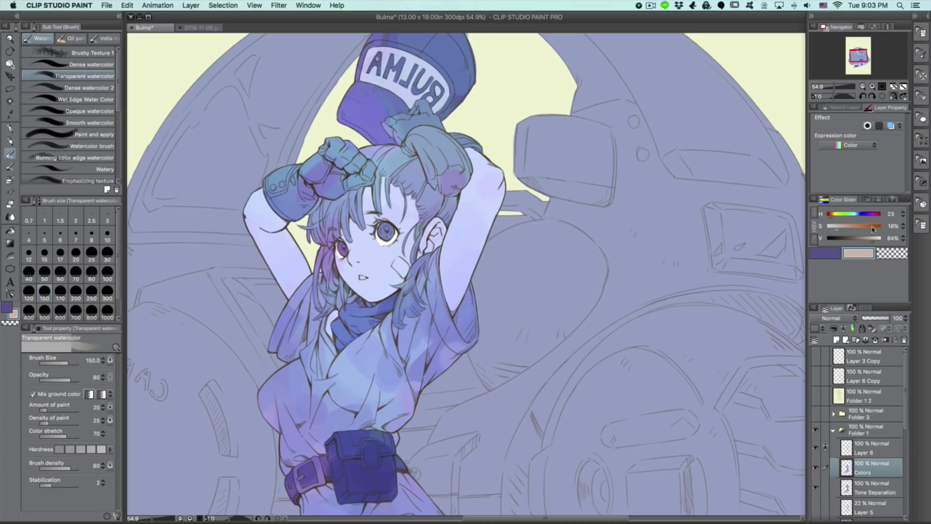
key(b)
mouse_move(485, 204)
mouse_down()
mouse_move(466, 233)
mouse_move(490, 185)
mouse_up()
key(b)
mouse_move(458, 268)
mouse_down()
mouse_move(456, 301)
mouse_move(485, 195)
mouse_move(480, 167)
mouse_move(480, 238)
mouse_up()
Spray the peach skin tone along the raised arm with the Soft airbrush, reducing its size to 250
key(b)
key(bracketleft)
key(bracketleft)
key(bracketleft)
key(bracketleft)
key(bracketleft)
key(bracketleft)
key(bracketleft)
key(bracketleft)
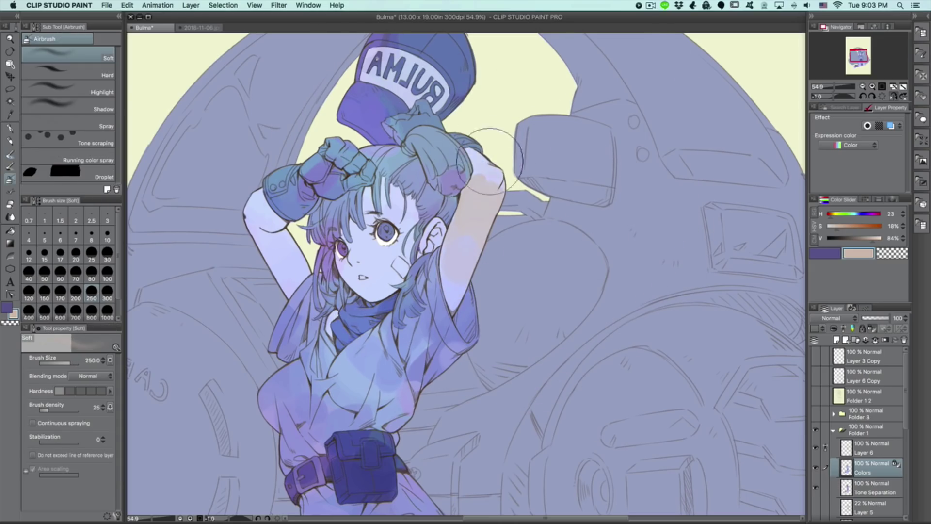
mouse_move(492, 160)
mouse_down()
mouse_move(498, 181)
mouse_move(473, 259)
mouse_up()
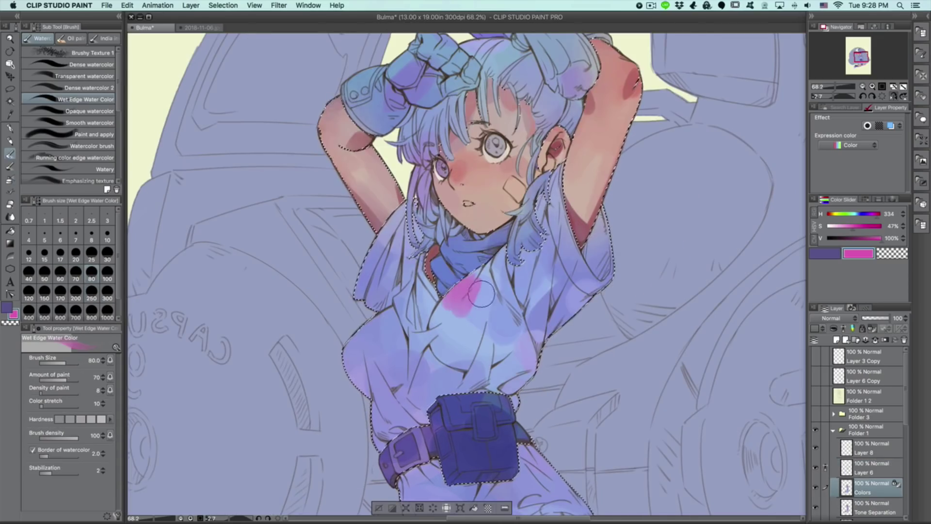
Paint pink patches of hue 334 over the chest and shoulder folds of the dress with the Dense watercolor brush at size 50
mouse_move(378, 322)
mouse_down()
mouse_move(407, 357)
mouse_move(388, 401)
mouse_move(394, 324)
mouse_move(374, 353)
mouse_up()
mouse_move(486, 323)
mouse_down()
mouse_move(484, 373)
mouse_move(422, 385)
mouse_up()
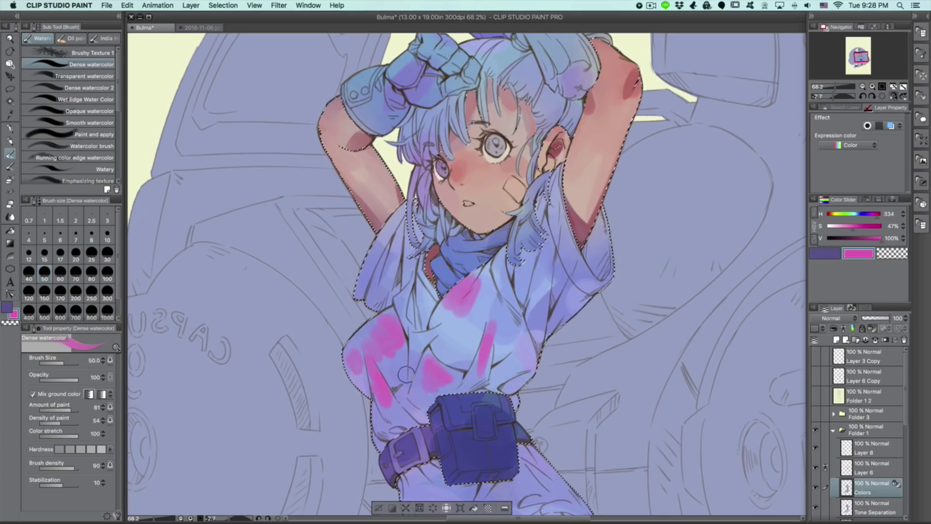
mouse_move(499, 250)
mouse_down()
mouse_move(495, 283)
mouse_move(505, 289)
mouse_move(546, 242)
mouse_up()
drag(549, 301, 553, 247)
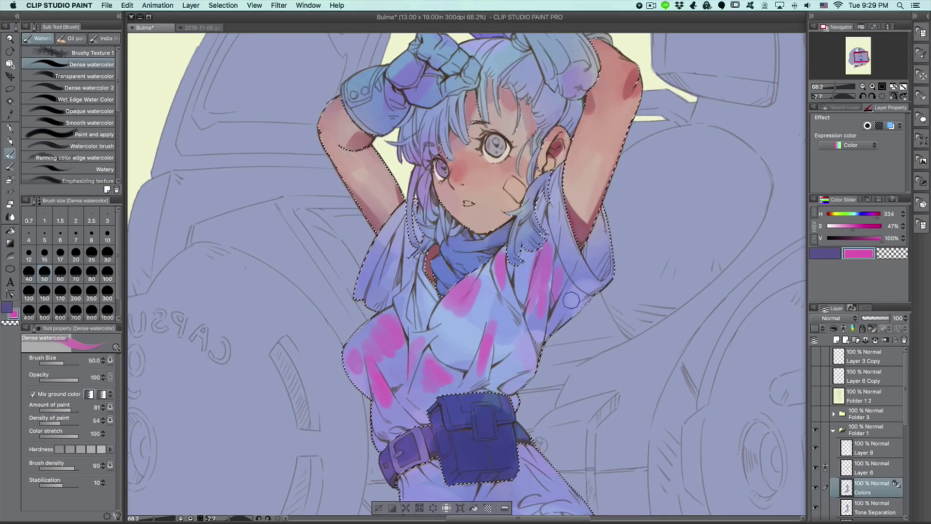
Add pink streaks to both sleeves and spread the pink across the upper dress, checking it with the canvas flipped
drag(578, 305, 590, 228)
drag(599, 271, 601, 214)
drag(562, 165, 554, 226)
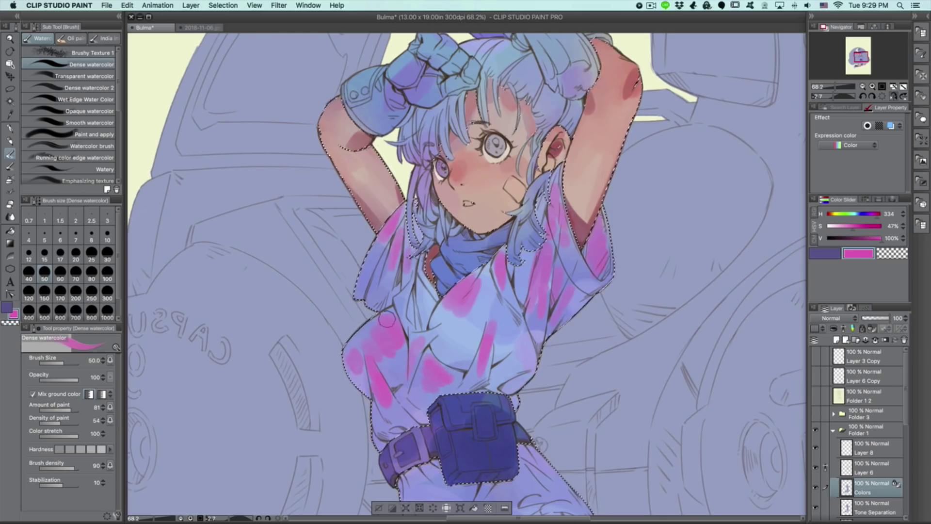
key(h)
mouse_move(416, 352)
mouse_down()
mouse_move(413, 335)
mouse_move(429, 376)
mouse_move(505, 322)
mouse_move(546, 379)
mouse_up()
key(b)
drag(573, 296, 378, 335)
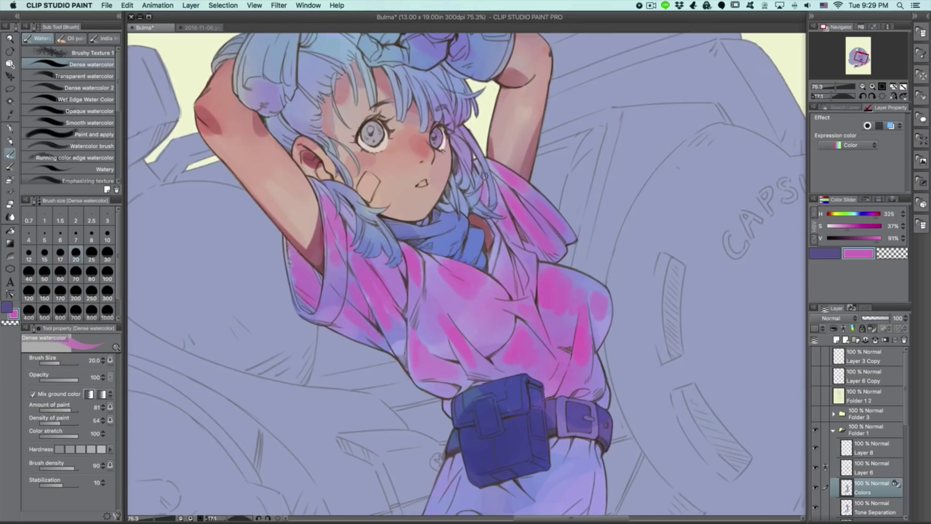
Select the dress area and paint pink streaks along the skirt folds with the Dense watercolor brush, enlarging it to size 60
key(h)
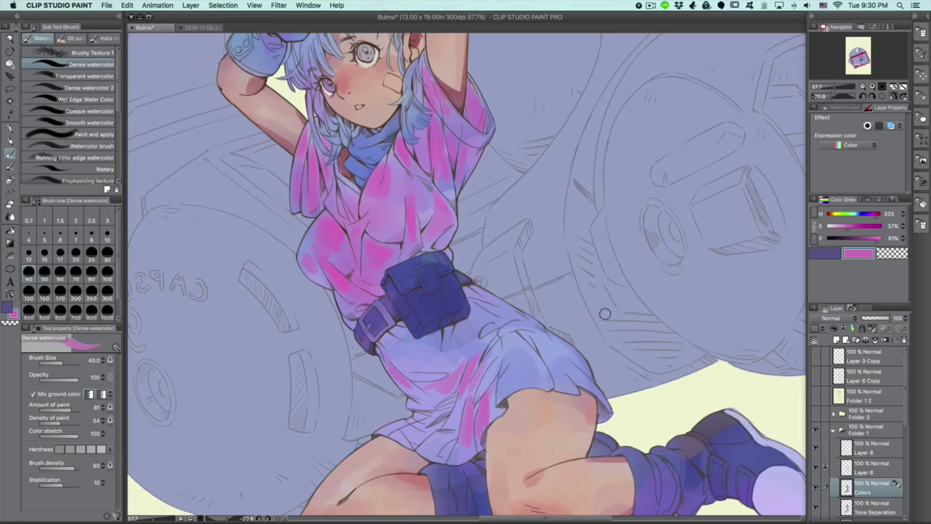
ctrl+click(847, 490)
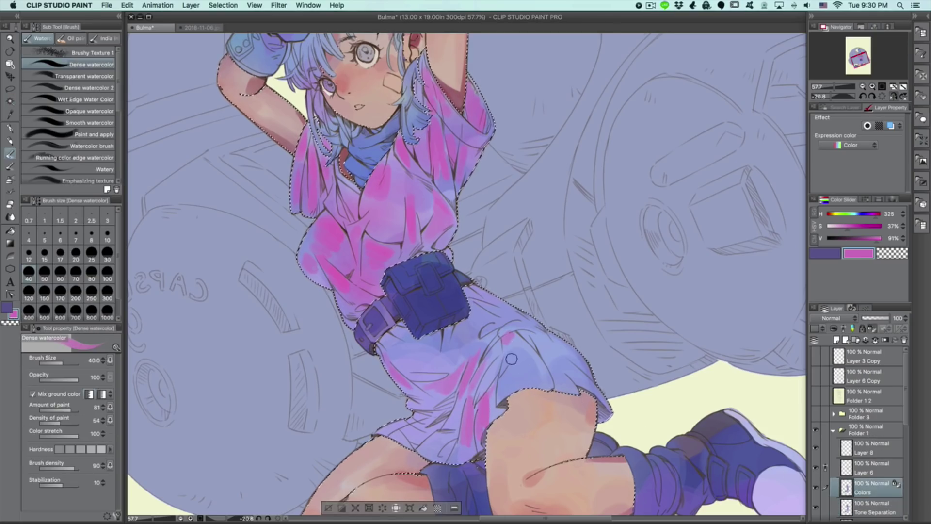
drag(513, 366, 504, 383)
key(h)
drag(395, 388, 383, 436)
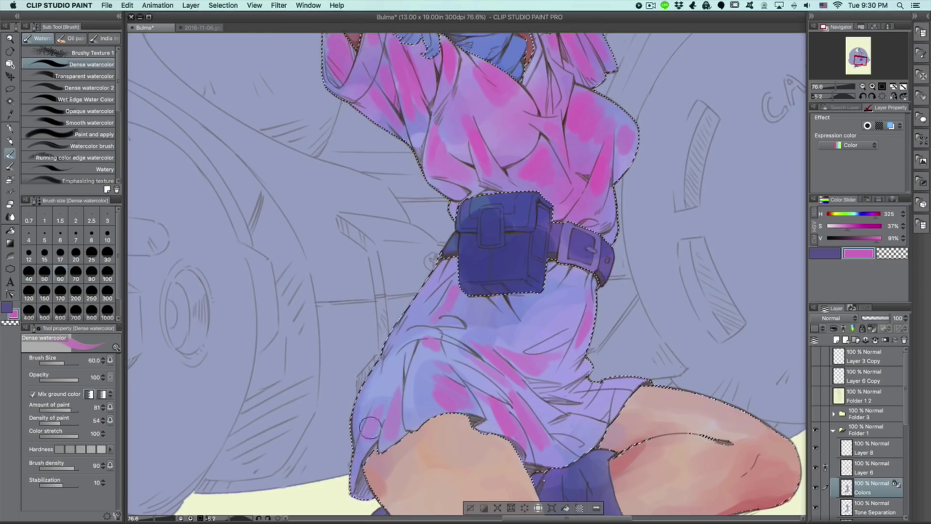
drag(373, 378, 364, 405)
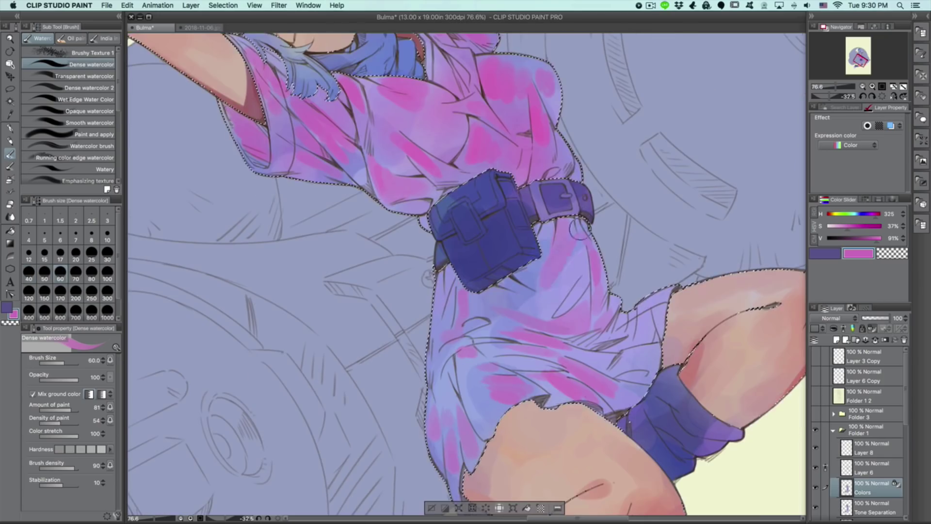
mouse_move(568, 354)
mouse_down()
mouse_move(537, 296)
mouse_move(436, 291)
mouse_move(441, 412)
mouse_move(636, 365)
mouse_move(645, 325)
mouse_move(630, 359)
mouse_up()
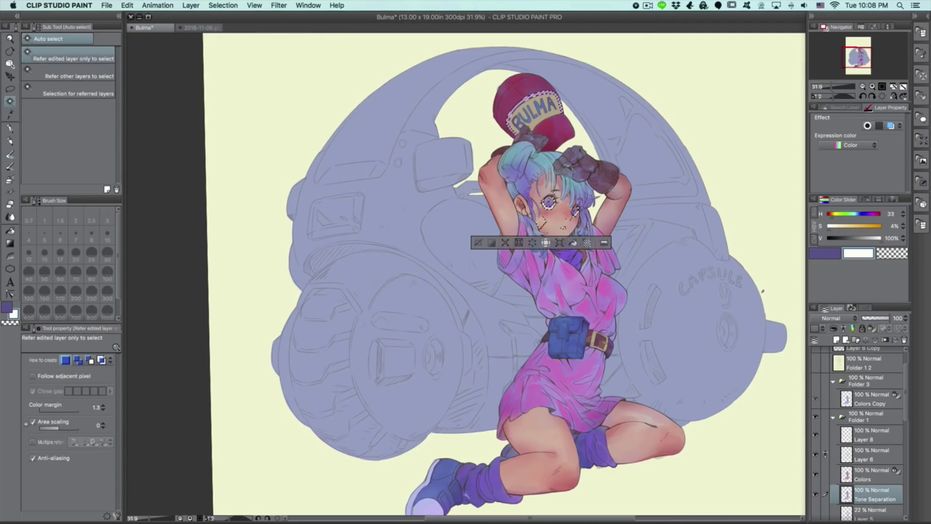
Try painting the sleeve's edge in deep violet with saturation 62 using the Dense watercolor brush at size 20 on Layer 10
key(p)
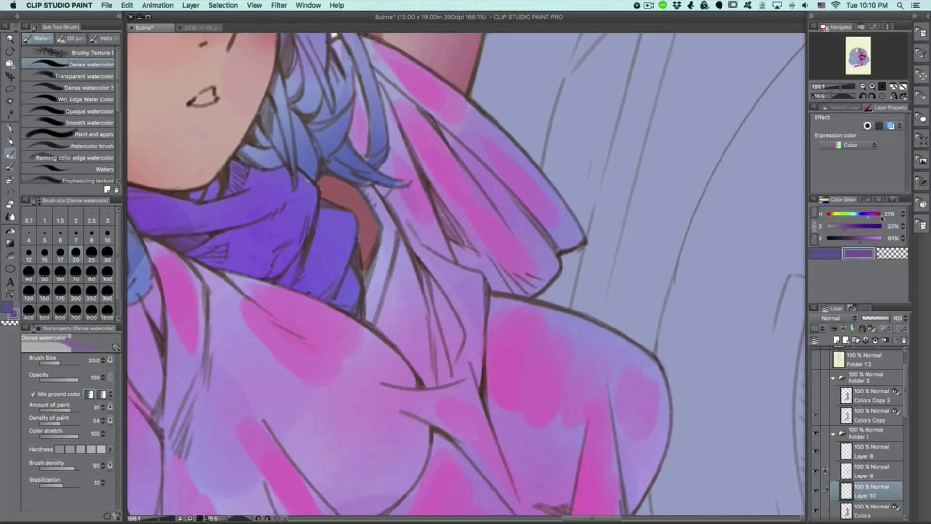
drag(869, 227, 861, 227)
drag(565, 262, 519, 296)
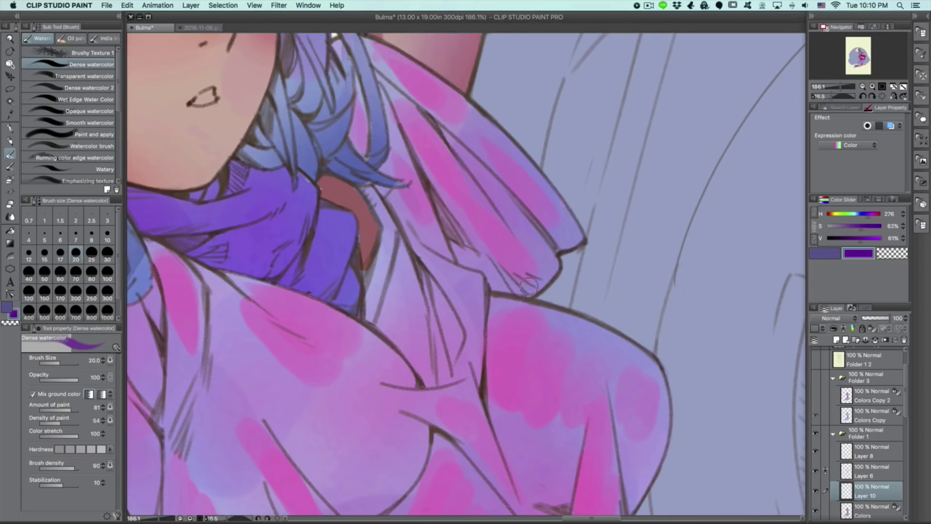
scroll(635, 228, down, 5)
scroll(615, 214, up, 5)
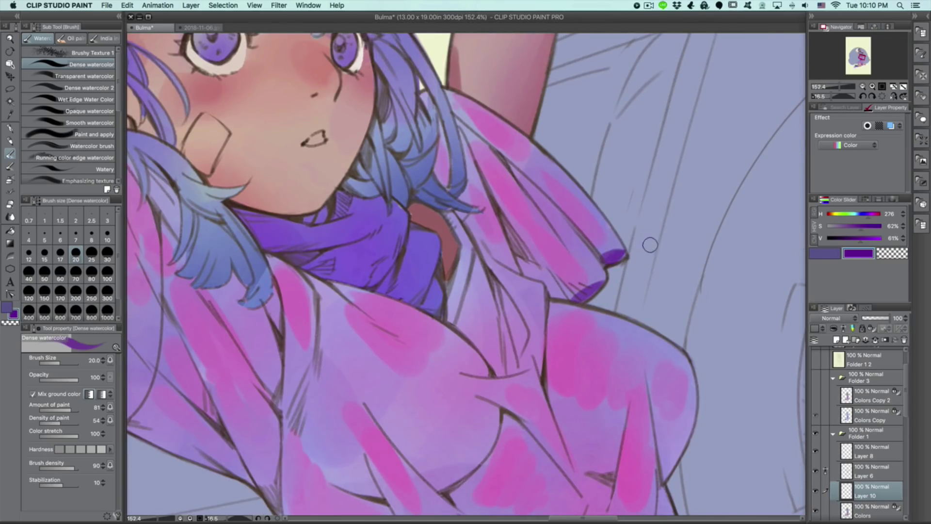
Set the violet's saturation to about 48 and paint the edge of the sleeve on Layer 10
click(854, 226)
click(850, 227)
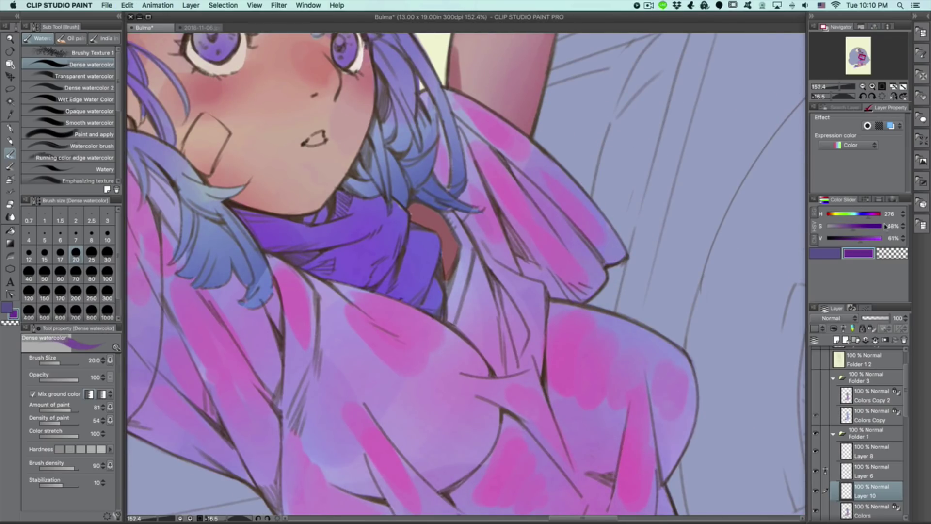
mouse_move(630, 272)
mouse_down()
mouse_move(520, 228)
mouse_move(516, 263)
mouse_move(529, 293)
mouse_move(690, 259)
mouse_up()
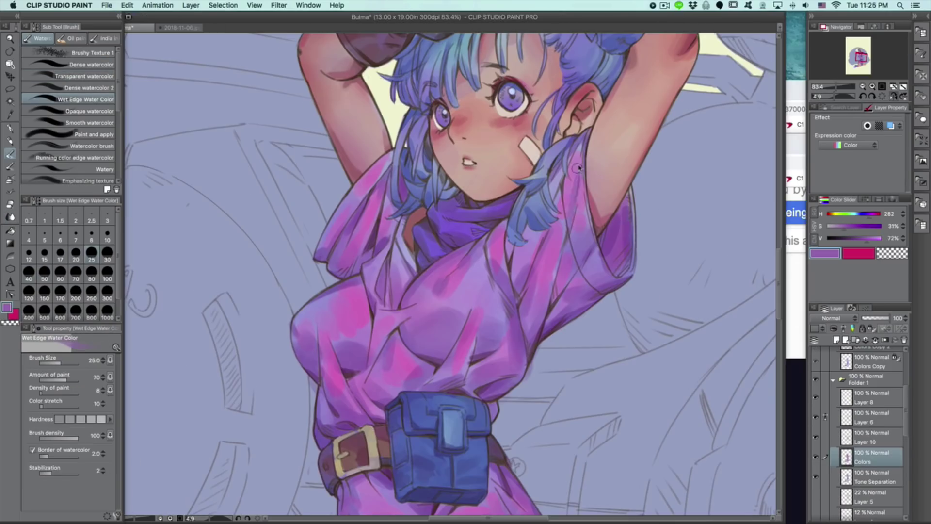
Undo the last two brush strokes and sample a violet from the hem of the sleeve
key(super+z)
key(super+z)
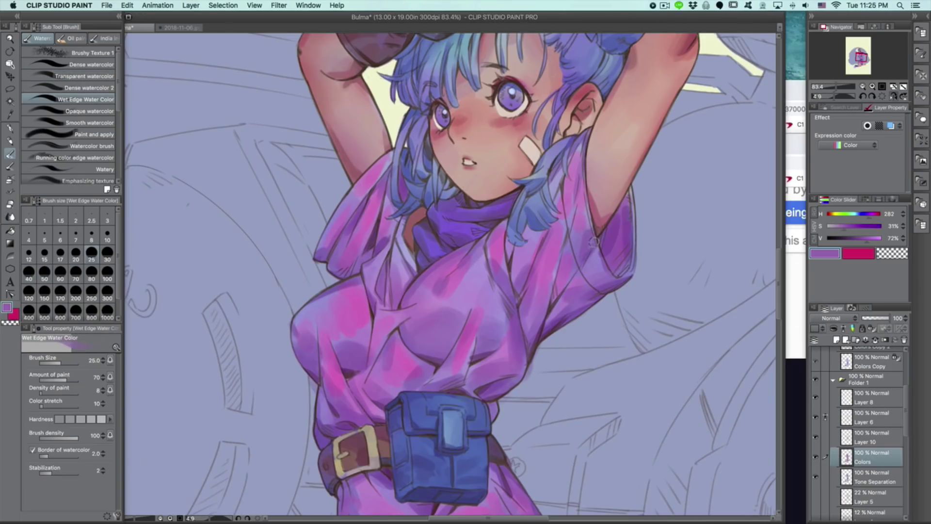
alt+click(597, 276)
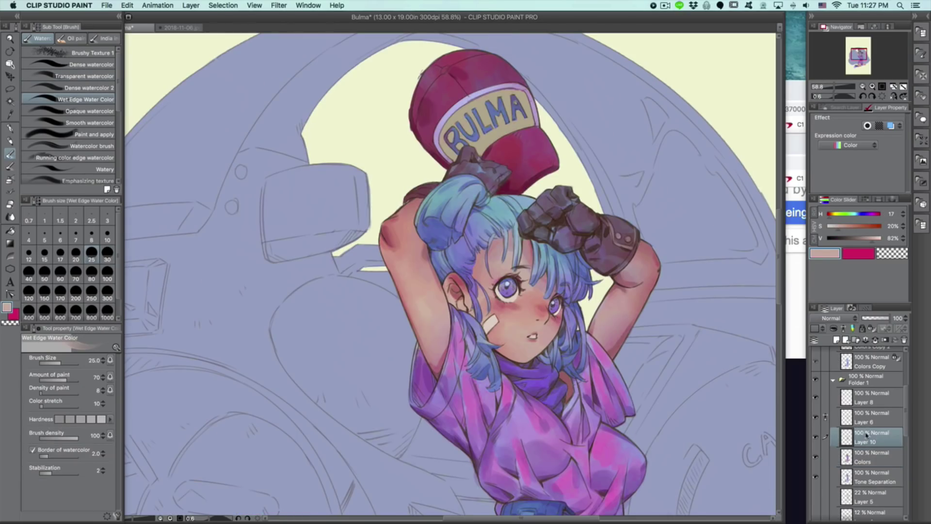
Shade the selected shoe sole in medium blue and the hair lock beside the ear in dark blue with the Dense watercolor brush
right_click(867, 435)
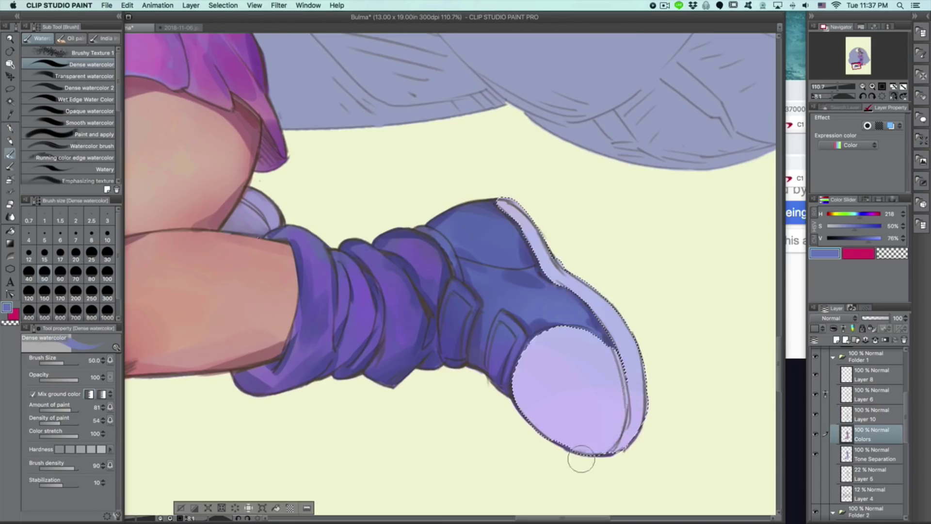
mouse_move(581, 458)
mouse_down()
mouse_move(648, 426)
mouse_move(647, 443)
mouse_move(634, 329)
mouse_up()
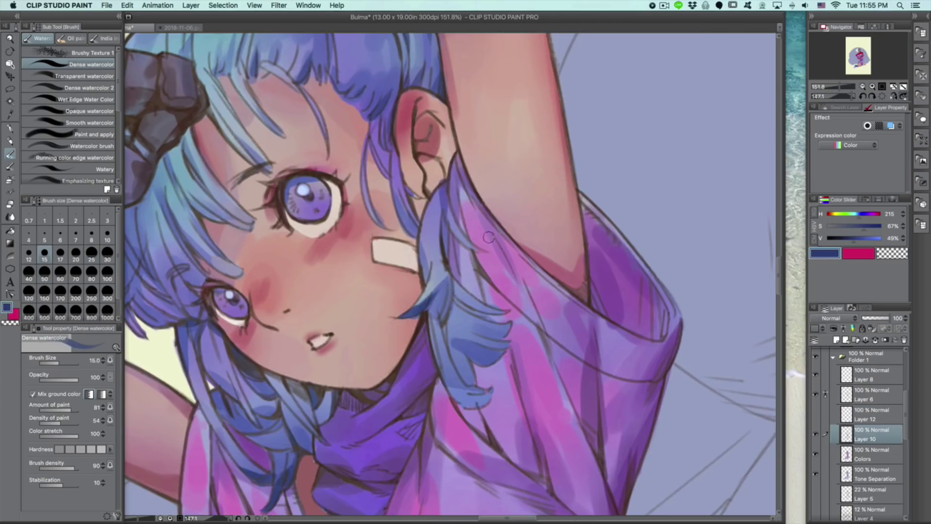
drag(427, 314, 454, 289)
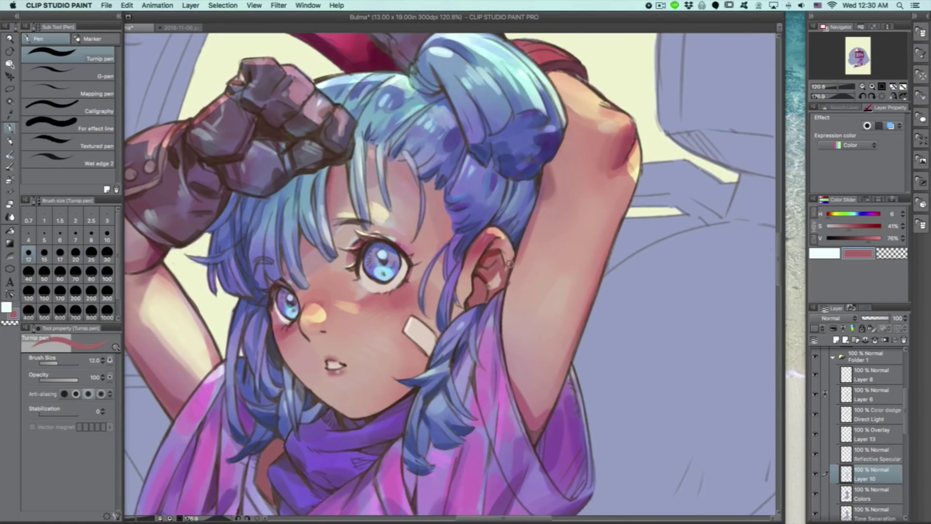
Switch to the Dense watercolor brush and undo the last stroke on the red cap on the Direct Light layer
key(b)
scroll(491, 298, down, 2)
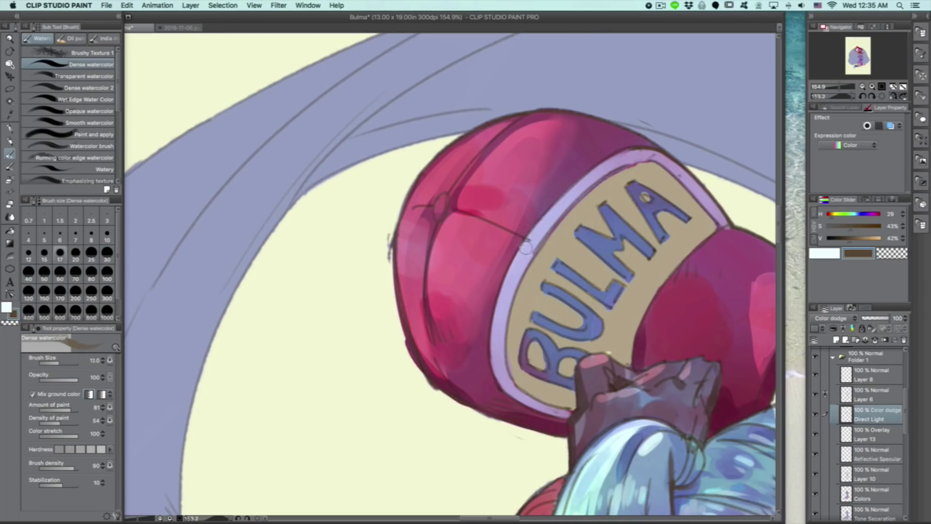
key(super+z)
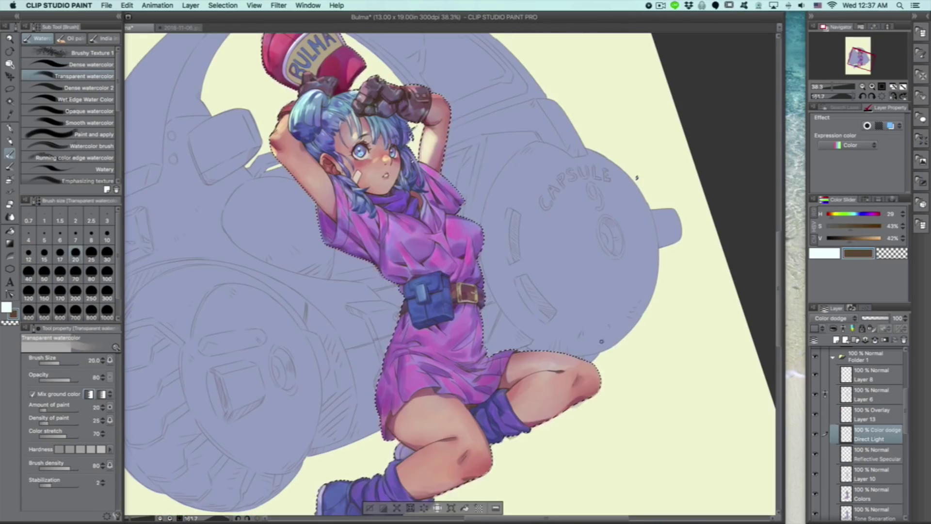
Paint warm direct light on the knees and legs with the Transparent watercolor brush on the Direct Light layer and clear the selection
mouse_move(528, 356)
mouse_down()
mouse_move(577, 361)
mouse_move(537, 390)
mouse_up()
scroll(543, 385, down, 1)
key(h)
drag(407, 427, 422, 436)
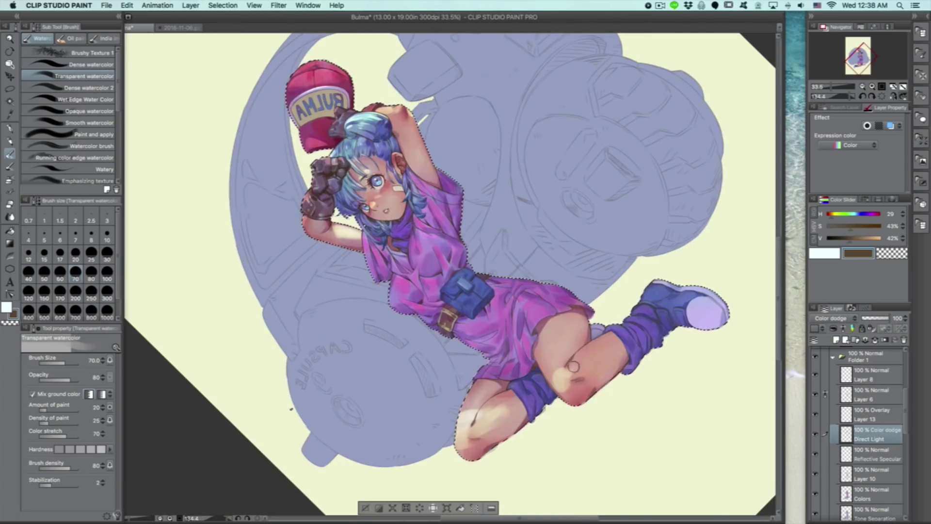
drag(574, 367, 592, 354)
key(^)
drag(374, 437, 396, 410)
key(^)
drag(626, 343, 532, 443)
mouse_move(404, 403)
mouse_down()
mouse_move(394, 416)
mouse_move(567, 346)
mouse_move(464, 349)
mouse_up()
key(super+d)
click(91, 65)
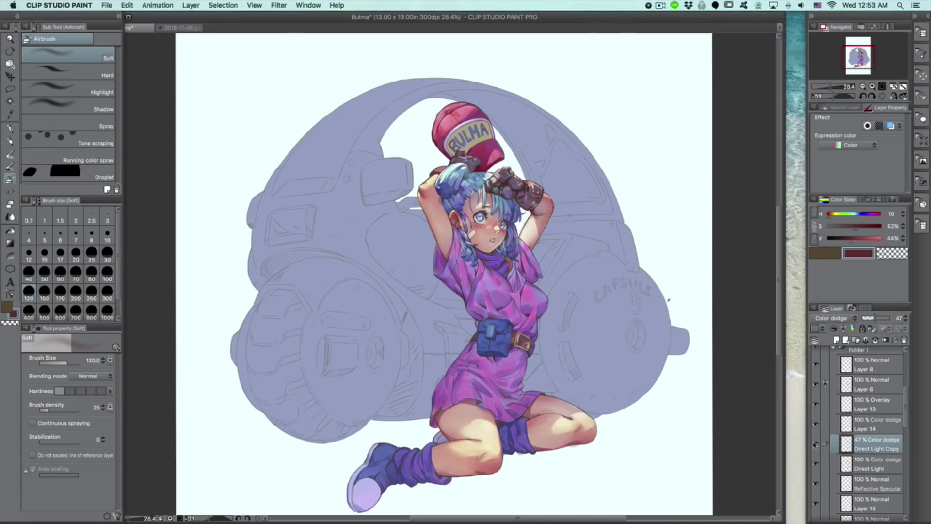
Compare the figure with and without the Direct Light Copy layer, and lower that layer's opacity after trying it at 100
click(816, 443)
click(817, 443)
click(816, 443)
click(816, 444)
drag(873, 320, 918, 311)
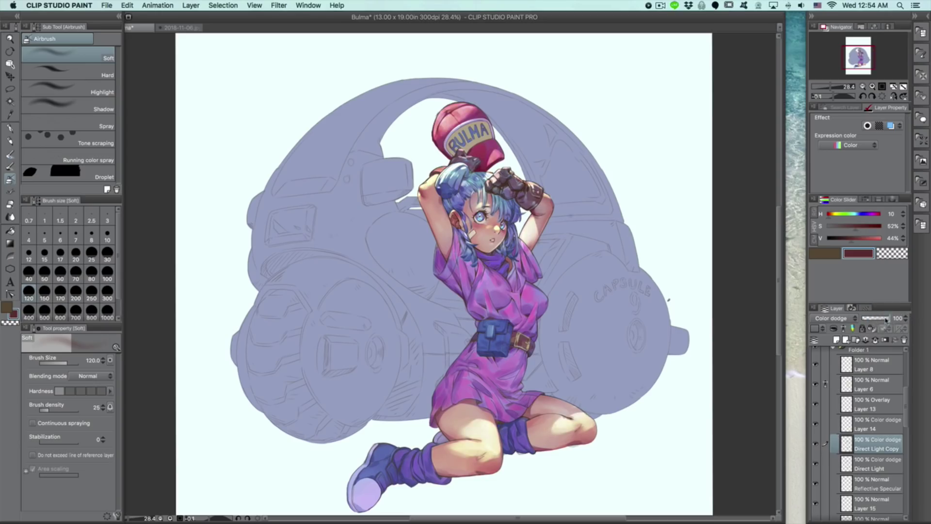
drag(877, 320, 870, 320)
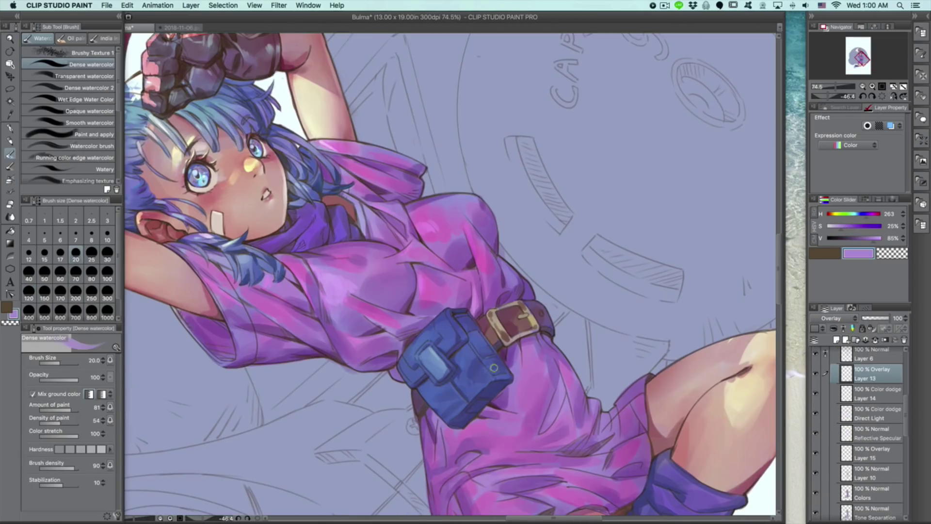
Reduce the Dense watercolor brush by two size steps for painting on Layer 13
key(bracketleft)
key(bracketleft)
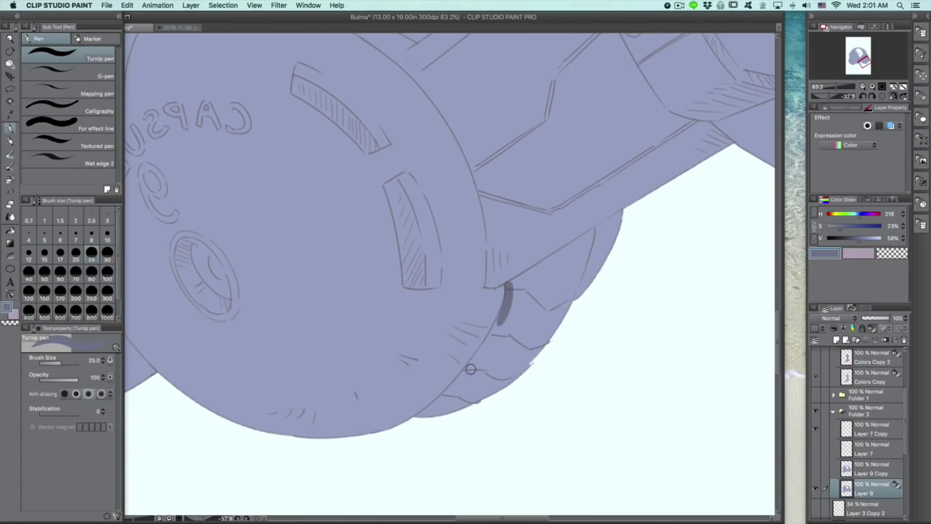
Block in the vehicle's rear and front tires in darker grey-blue with the Turnip pen on Layer 9, undoing the last stroke
drag(507, 286, 424, 416)
drag(502, 322, 485, 369)
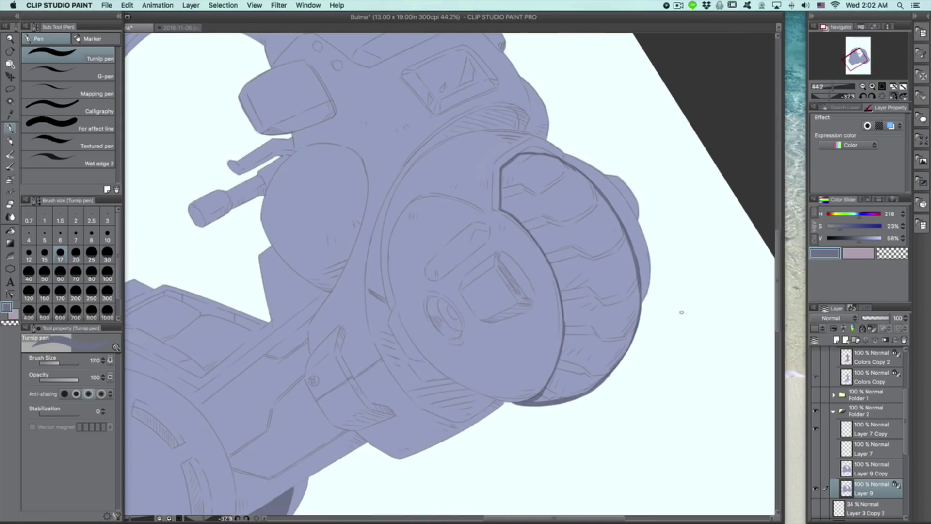
click(872, 421)
click(872, 489)
drag(558, 383, 580, 330)
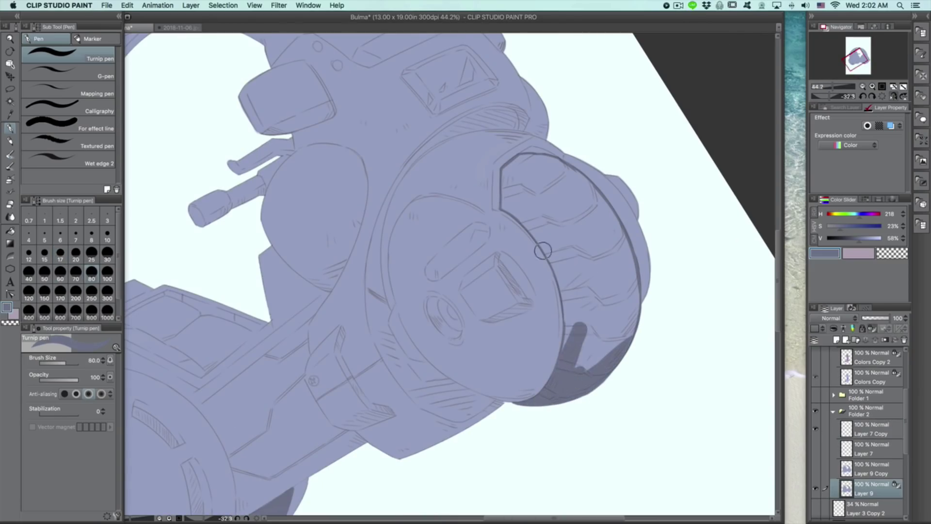
drag(511, 201, 570, 331)
key(super+z)
Fill the round hub recess below the CAPSULE 9 lettering with the Turnip pen at size 60 on Layer 9
scroll(618, 328, up, 3)
click(817, 427)
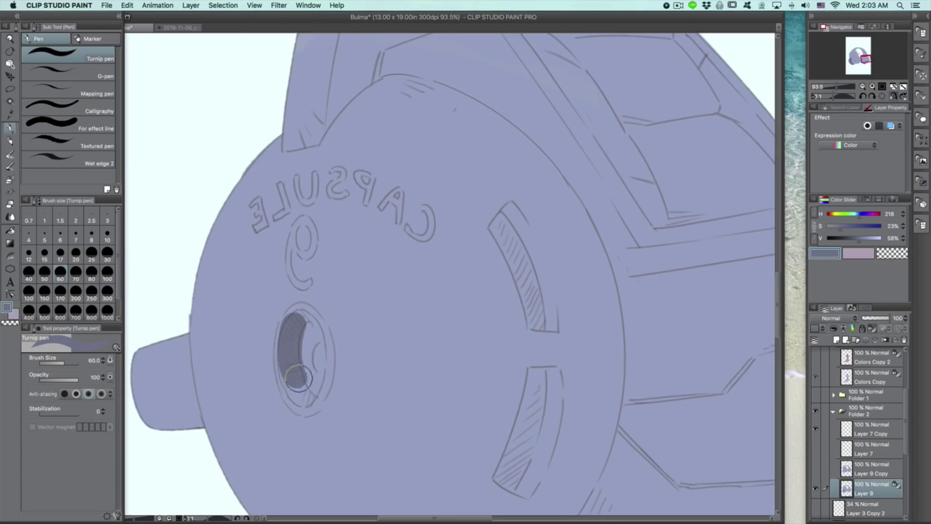
mouse_move(298, 378)
mouse_down()
mouse_move(291, 359)
mouse_move(310, 368)
mouse_move(306, 339)
mouse_up()
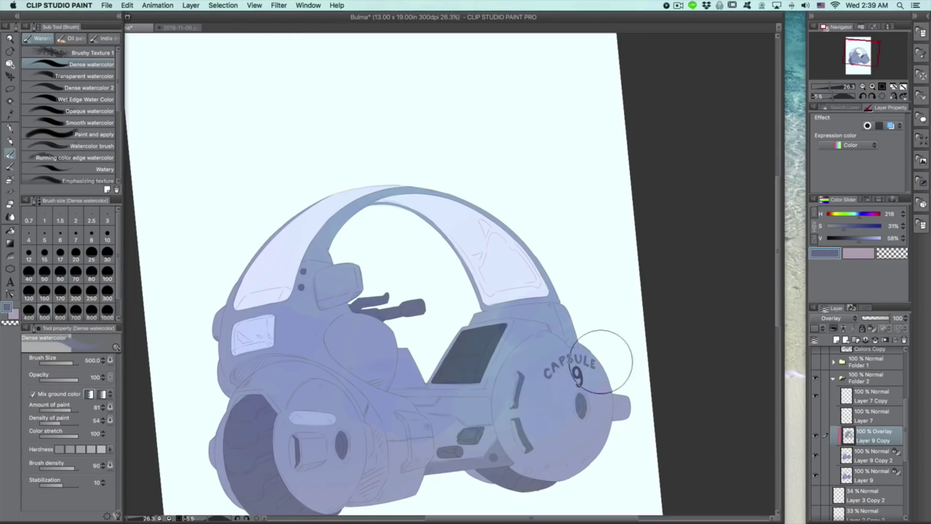
Tint the vehicle body with blue of hue 207 on the overlay Layer 9 Copy using Dense watercolor at size 500
alt+click(562, 427)
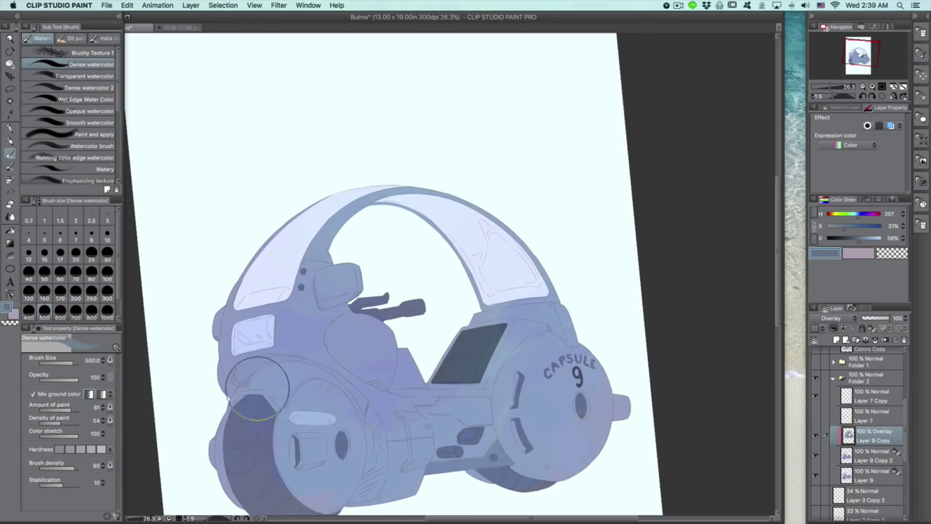
drag(257, 388, 258, 390)
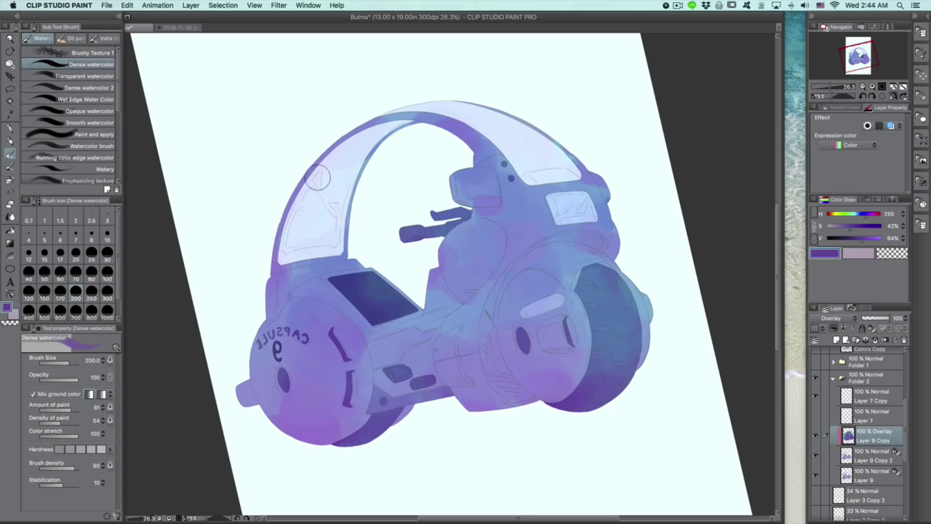
Compare the vehicle with and without the overlay Layer 9 Copy, and adjust that layer's hue and saturation
click(818, 437)
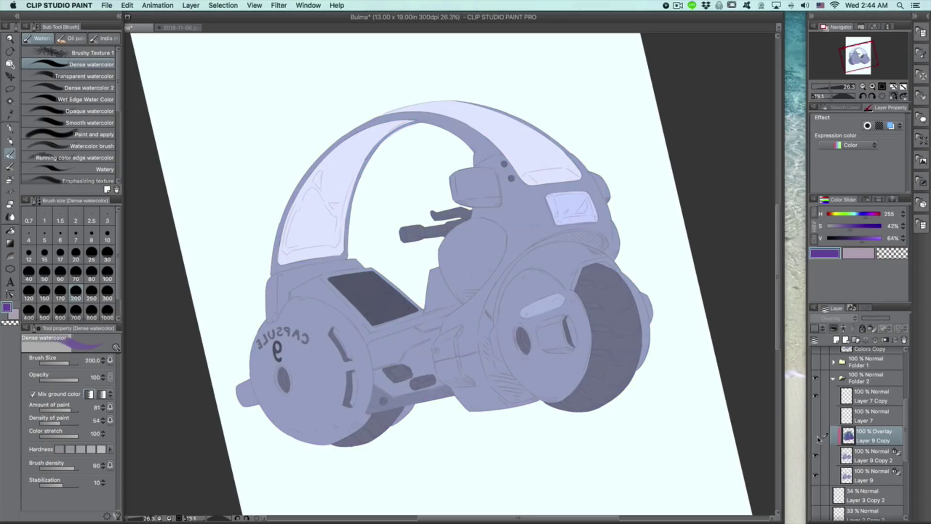
click(817, 435)
key(super+u)
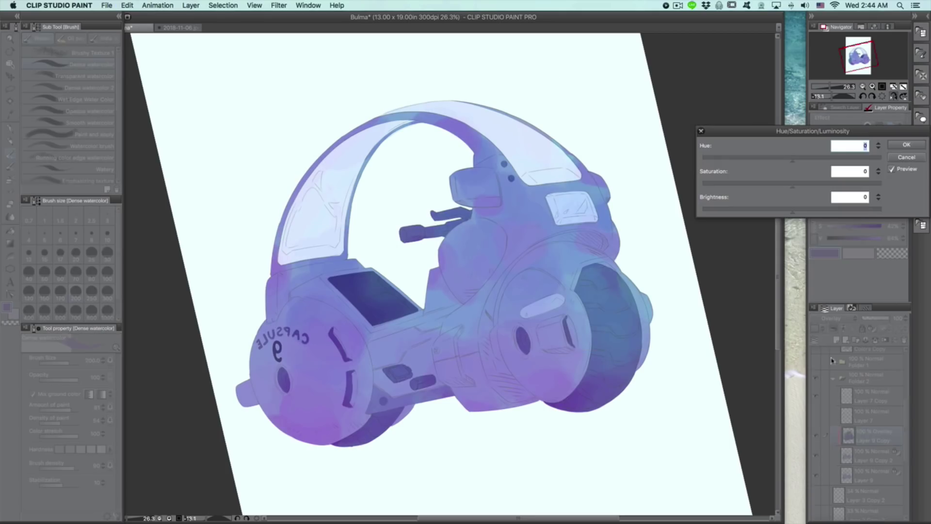
click(799, 183)
click(799, 160)
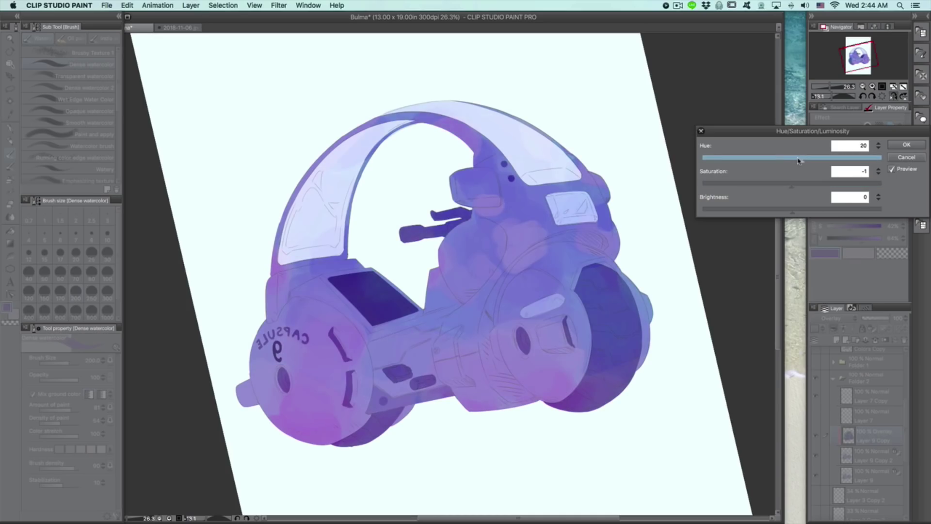
click(897, 144)
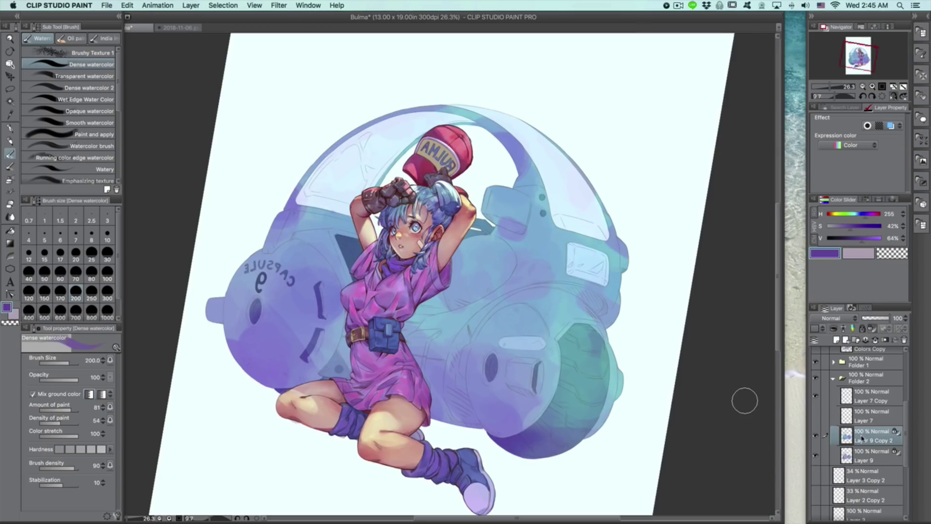
Duplicate the vehicle's Layer 9 Copy 2 and place the duplicate above Layer 7
right_click(864, 437)
click(831, 241)
drag(869, 434, 872, 394)
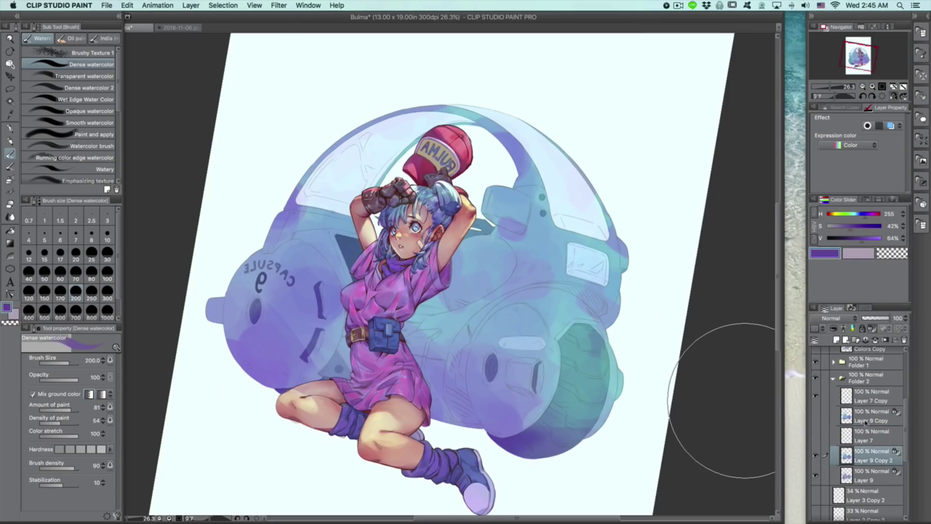
Raise the brightness of Layer 9 Copy 2 slightly with the Hue/Saturation/Luminosity adjustment
key(super+u)
click(804, 210)
drag(803, 211, 798, 211)
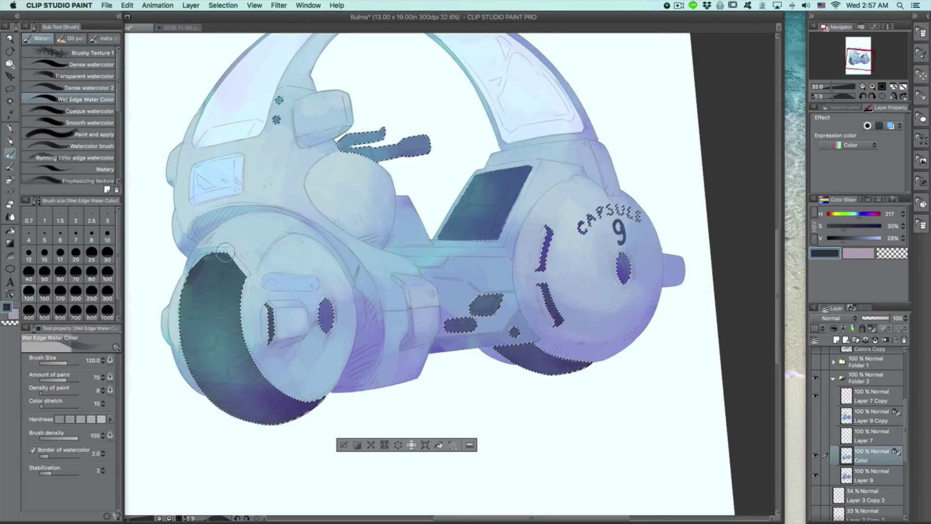
Darken the selected front tire in deep slate blue with the Wet Edge Water Color, Dense watercolor and Transparent watercolor brushes
mouse_move(189, 300)
mouse_down()
mouse_move(226, 252)
mouse_move(221, 261)
mouse_up()
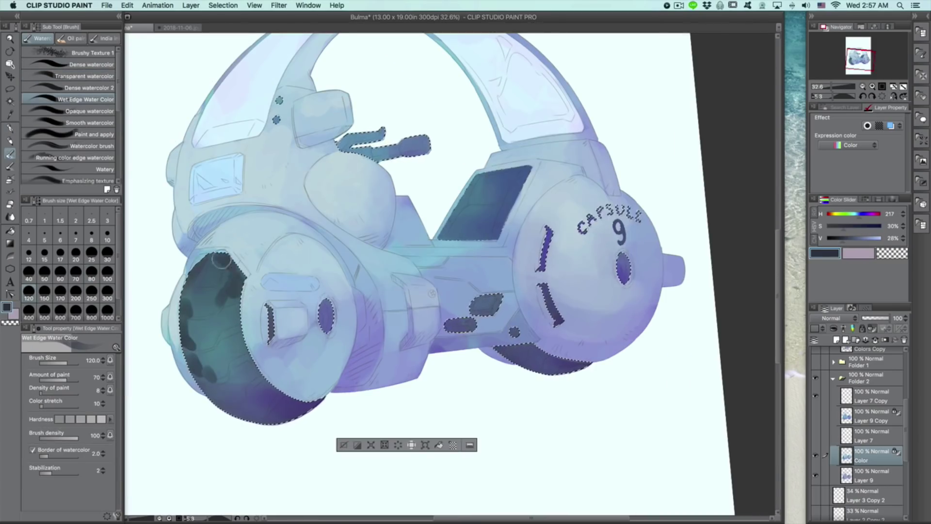
click(82, 65)
mouse_move(262, 376)
mouse_down()
mouse_move(295, 411)
mouse_move(218, 393)
mouse_up()
drag(236, 322, 233, 284)
click(83, 77)
mouse_move(197, 352)
mouse_down()
mouse_move(214, 325)
mouse_move(194, 369)
mouse_up()
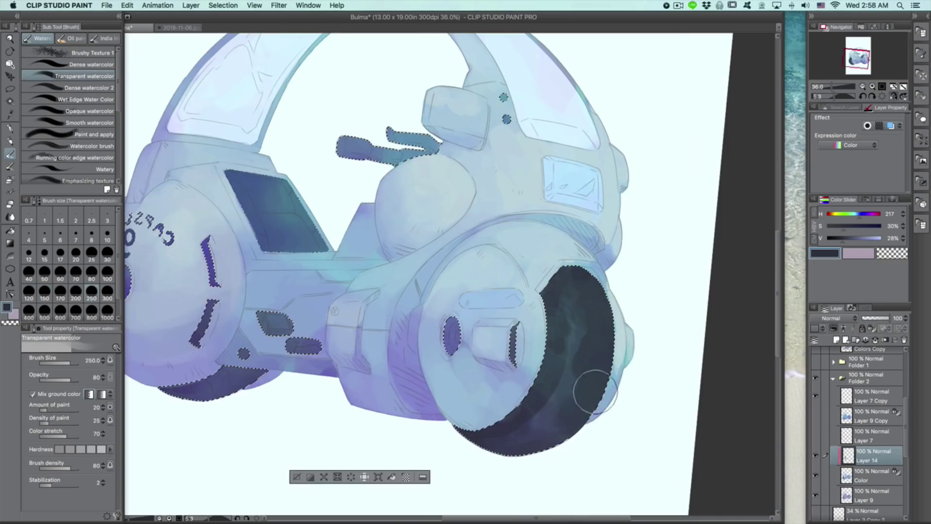
mouse_move(593, 385)
mouse_down()
mouse_move(567, 425)
mouse_move(536, 416)
mouse_up()
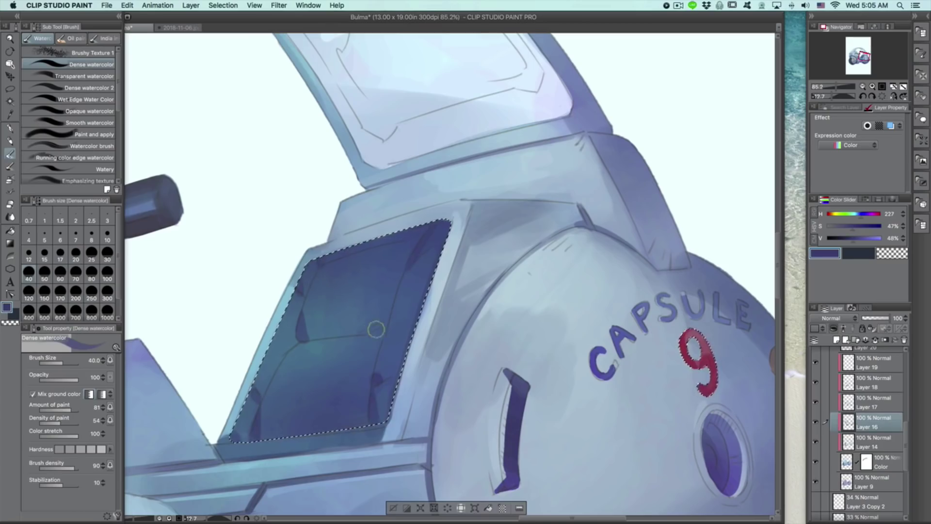
Paint the vehicle's padded seat in dark blue on Layer 16 with Dense watercolor at size 40, softening the strokes with the Blend tool
mouse_move(378, 329)
mouse_down()
mouse_move(393, 310)
mouse_move(405, 321)
mouse_up()
key(j)
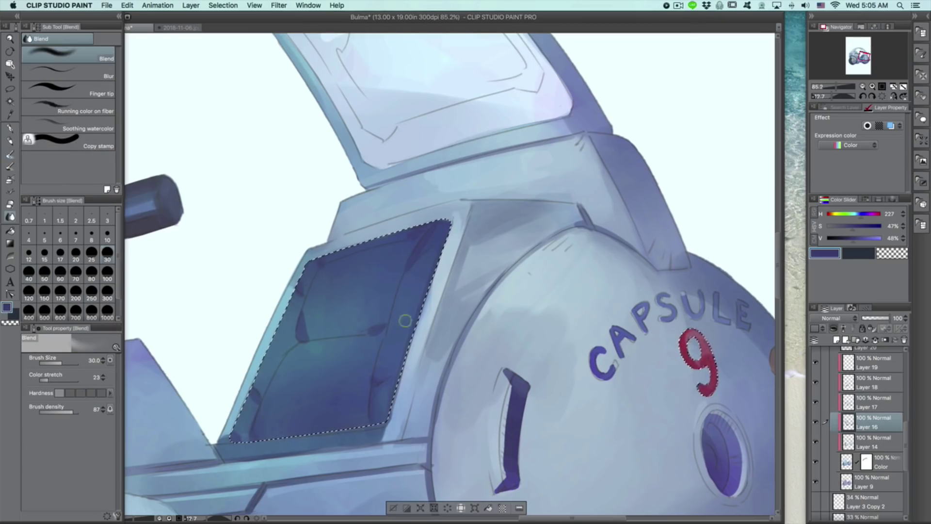
mouse_move(421, 284)
mouse_down()
mouse_move(415, 342)
mouse_move(395, 340)
mouse_up()
key(b)
drag(395, 243, 394, 323)
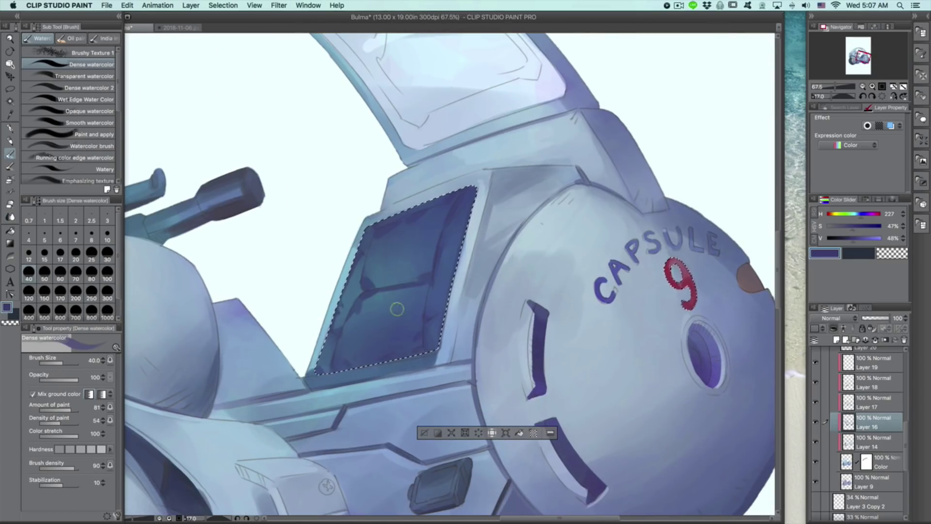
key(j)
mouse_move(358, 322)
mouse_down()
mouse_move(396, 235)
mouse_move(440, 282)
mouse_up()
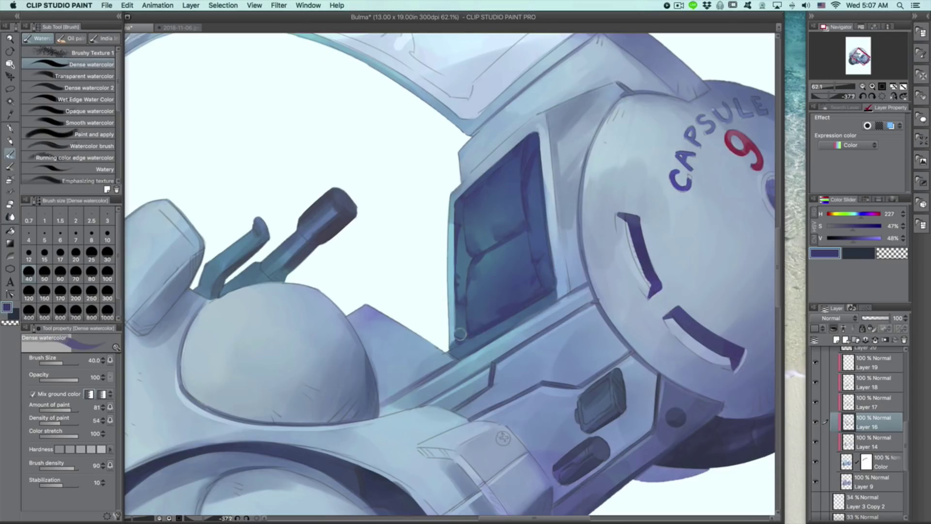
drag(469, 339, 456, 294)
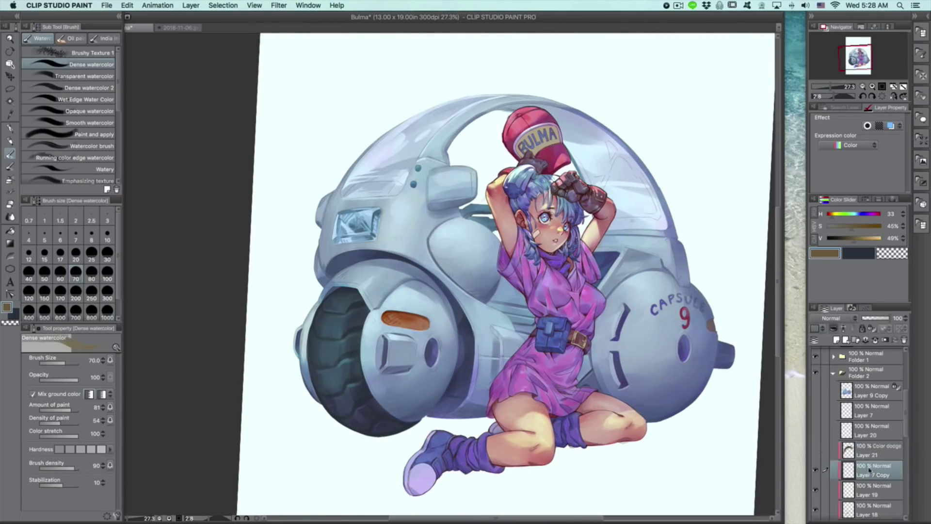
Set Layer 21's hue to 16, saturation to -45 and brightness to 4, and paint light along the front wheel cover's rim on Layer 22
right_click(864, 474)
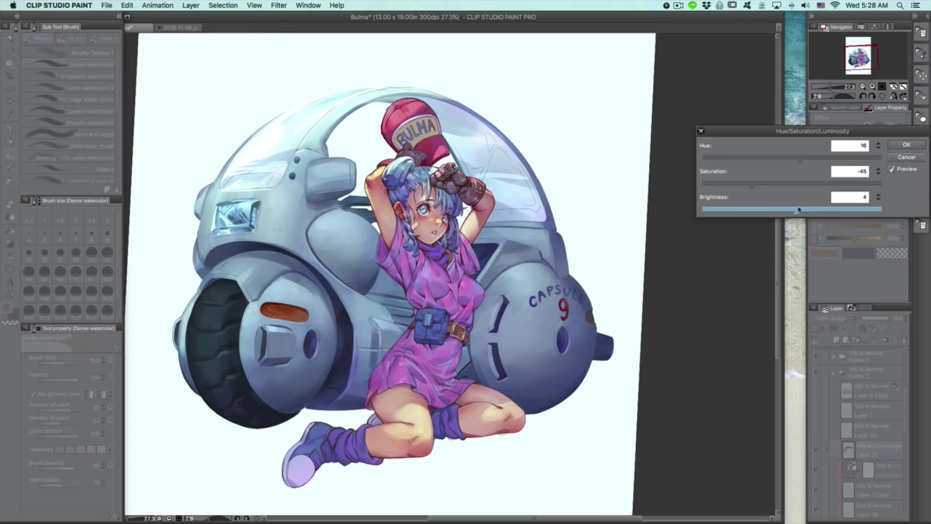
click(905, 146)
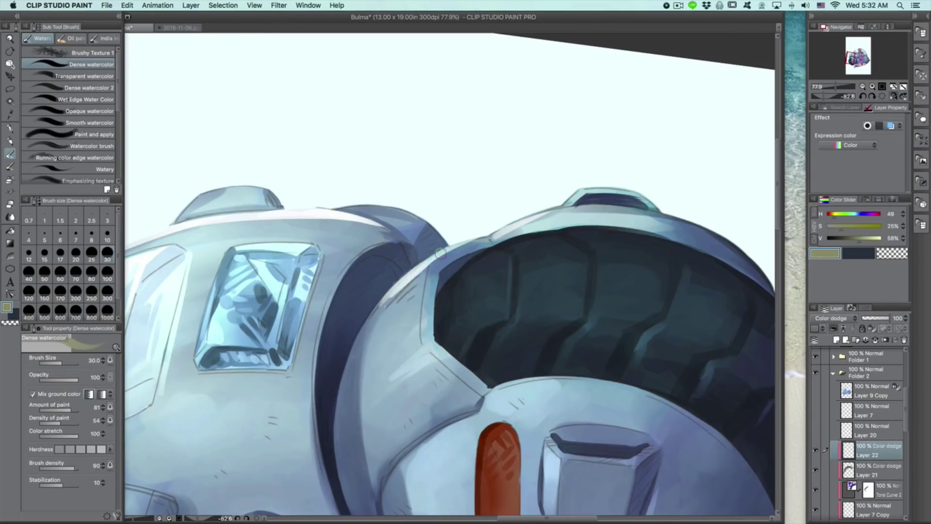
drag(440, 252, 399, 295)
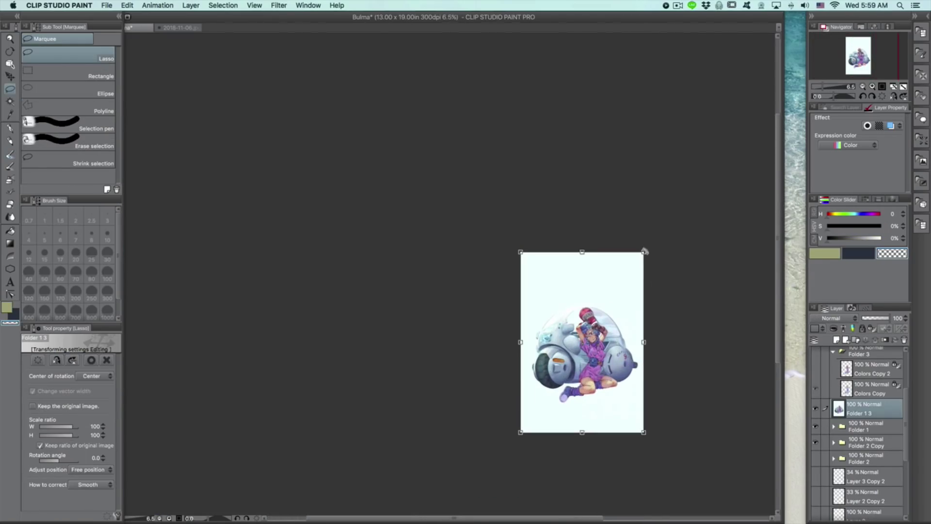
Enlarge the merged Folder 1 3 artwork proportionally from its corner
drag(644, 251, 701, 166)
scroll(618, 451, up, 3)
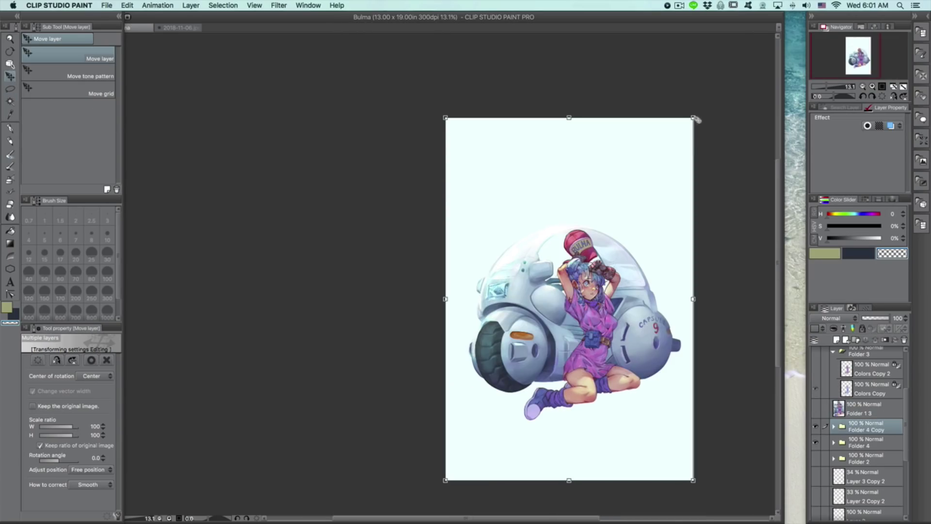
Enlarge the Folder 4 Copy artwork proportionally beyond 132 percent so the vehicle extends past the canvas edges, and undo the last adjustment
drag(697, 119, 699, 120)
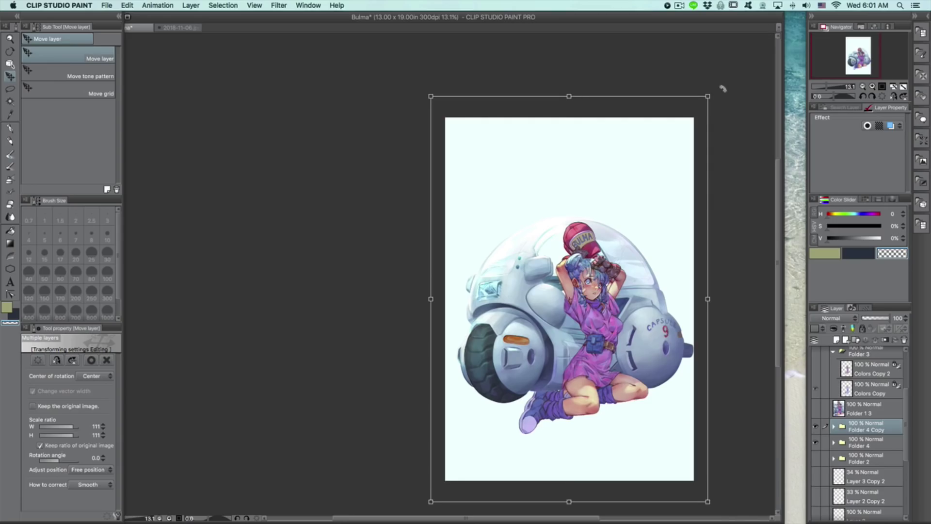
key(Return)
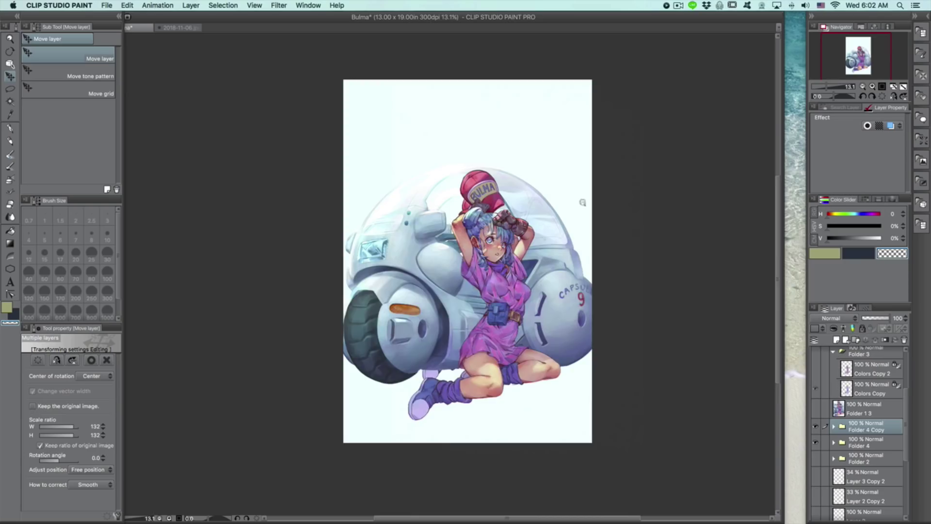
scroll(728, 359, up, 2)
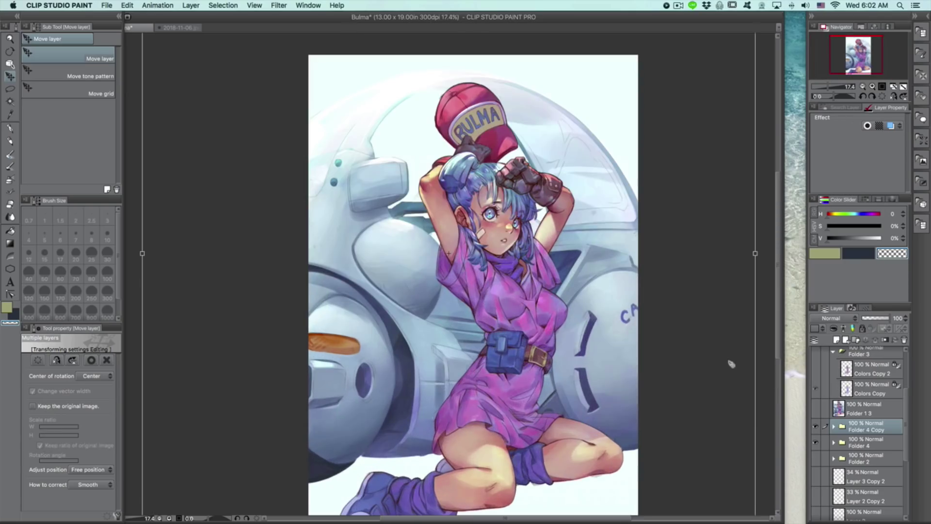
scroll(728, 361, down, 3)
drag(660, 439, 639, 436)
key(super+z)
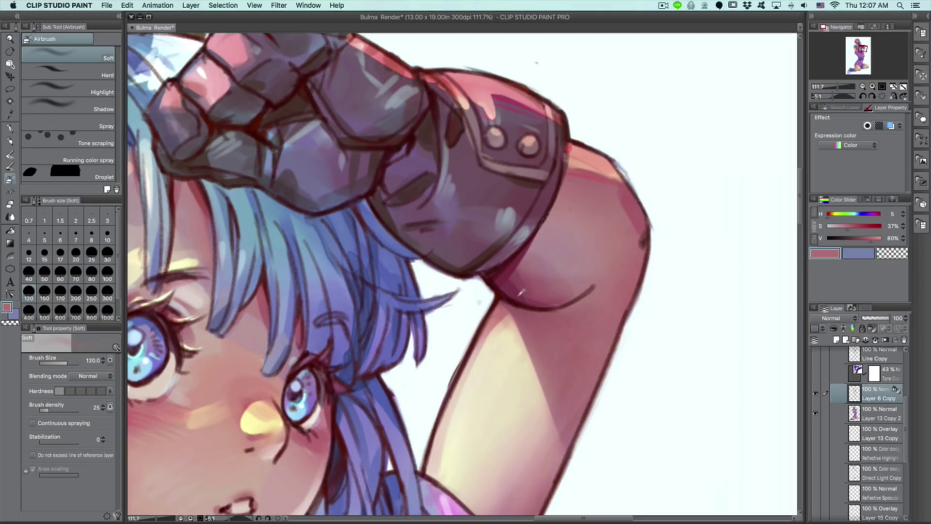
Sample the skin shadow color beneath the glove cuff for the Soft airbrush on Layer 6 Copy
alt+click(521, 293)
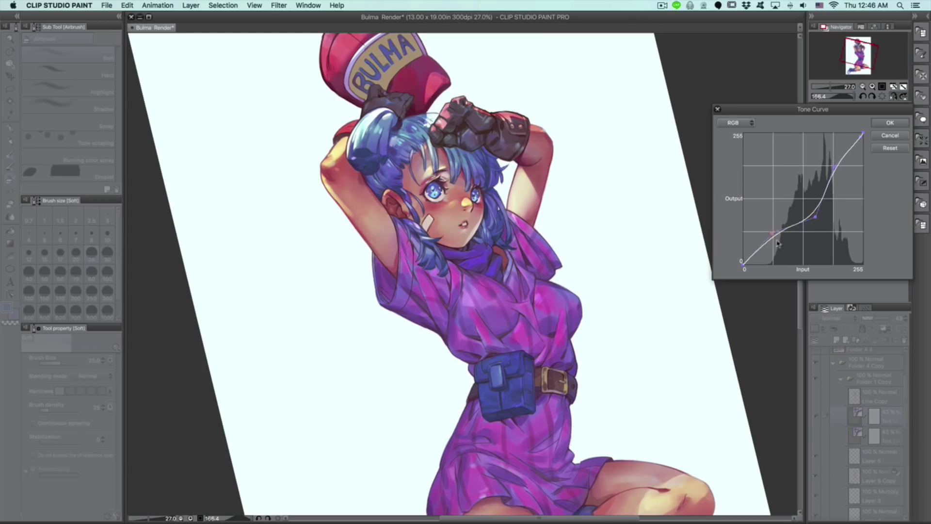
Reshape the RGB tone curve by removing its extra points, lowering the midtones and adding a raised point in the lighter tones
drag(884, 216, 836, 287)
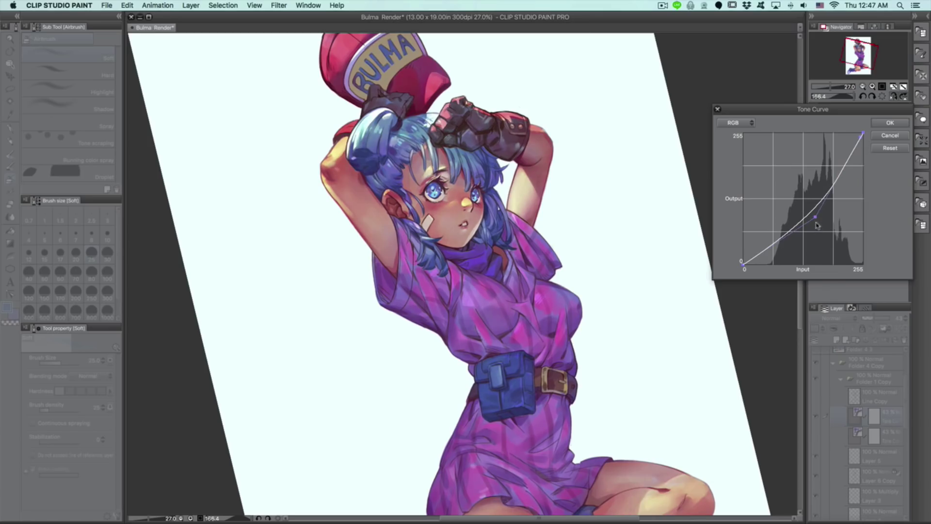
drag(816, 218, 829, 218)
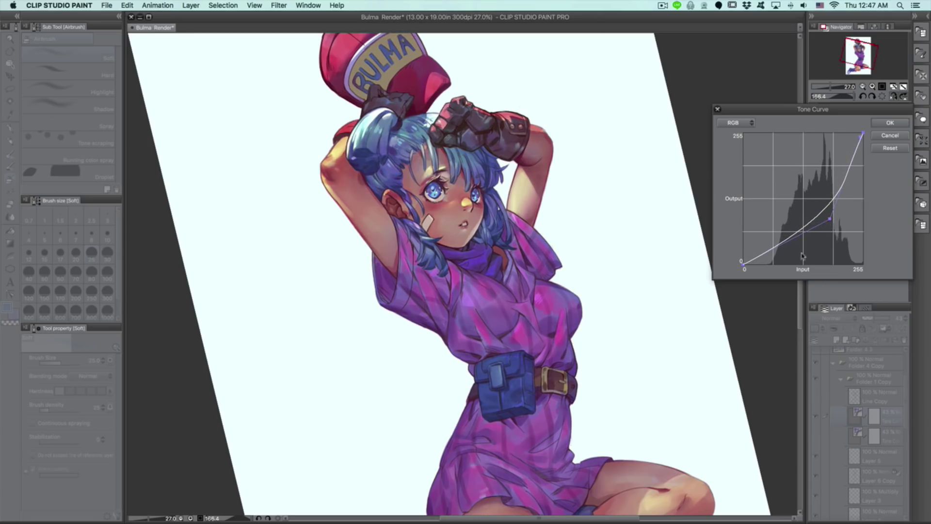
drag(823, 224, 814, 243)
drag(840, 175, 849, 181)
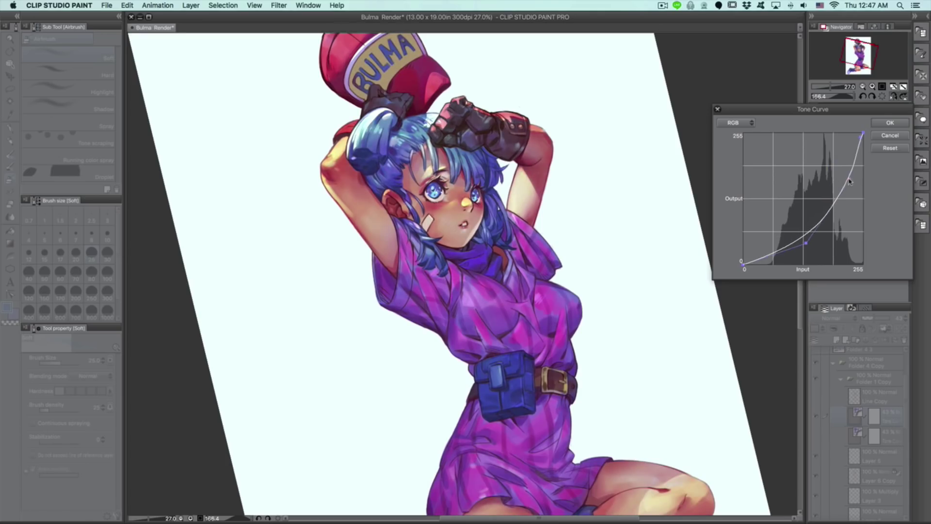
click(806, 245)
mouse_move(802, 249)
mouse_down()
mouse_move(792, 260)
mouse_move(826, 242)
mouse_move(807, 238)
mouse_up()
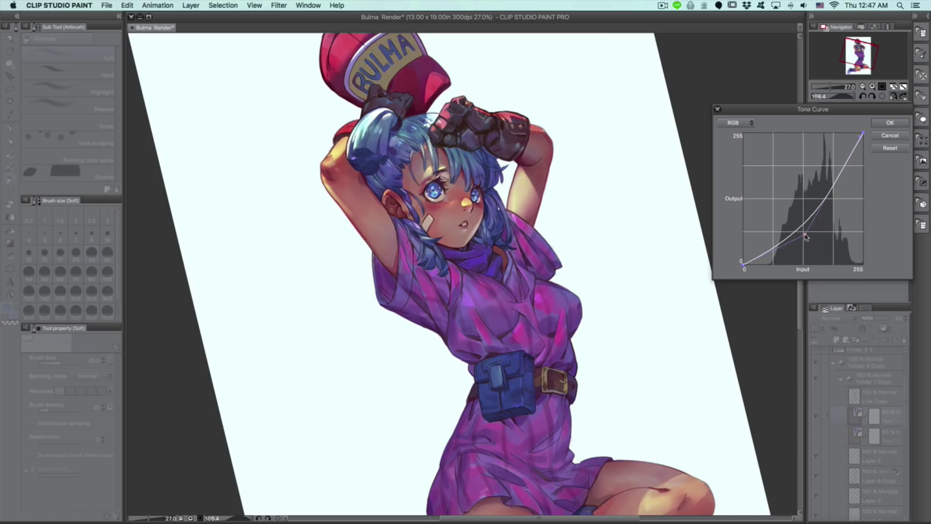
click(823, 184)
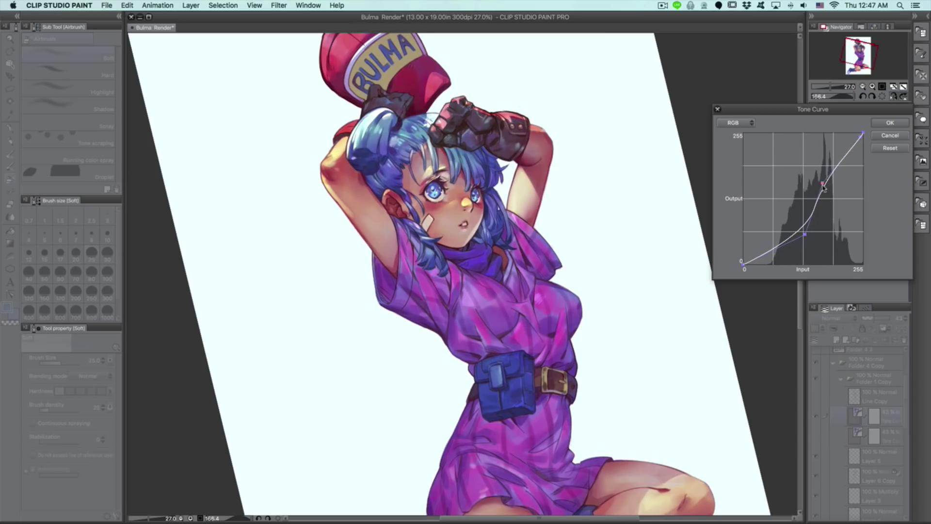
Mask out the upper Tone Curve correction and work on its mask over the figure with the Hard airbrush, reducing the brush size from 700
drag(640, 428, 615, 296)
key(super+minus)
drag(675, 279, 684, 357)
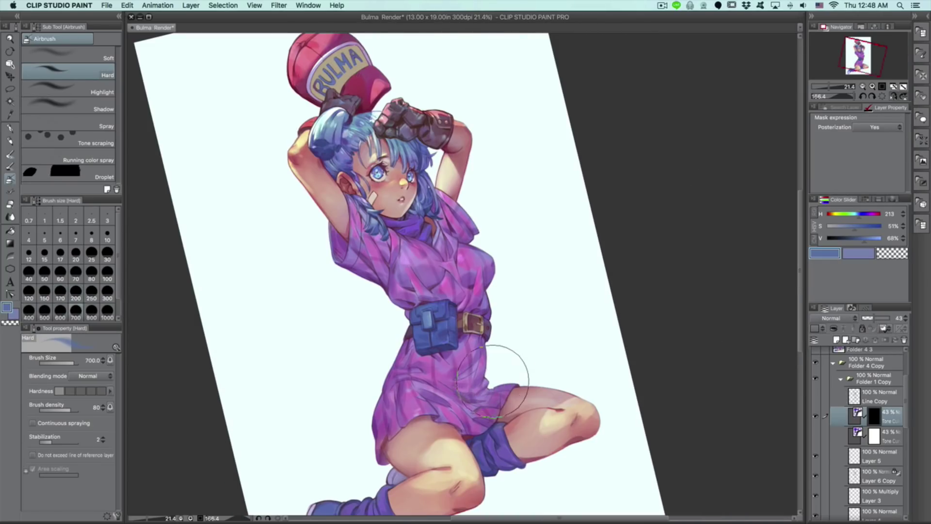
key(bracketleft)
key(bracketleft)
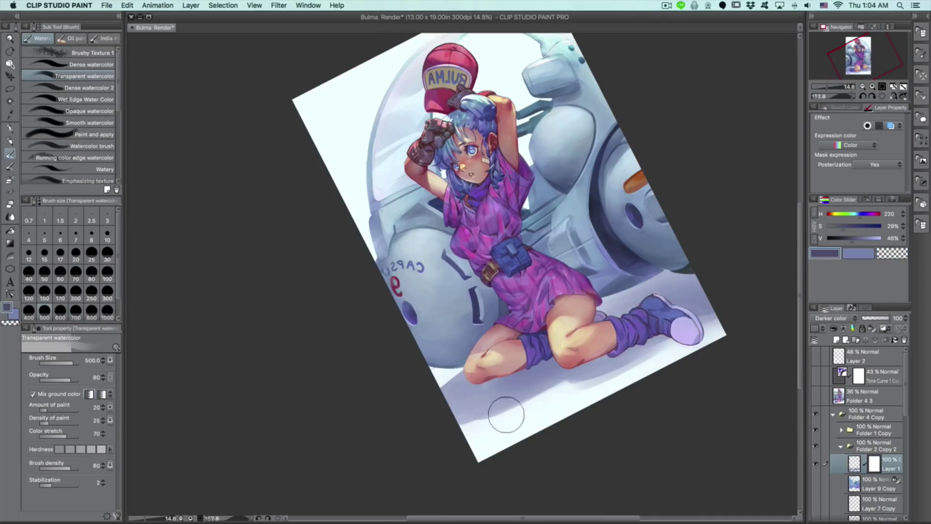
Paint the ground shadow beneath the figure on the Darker color Layer 1 with the Transparent watercolor brush at size 500
mouse_move(503, 416)
mouse_down()
mouse_move(474, 428)
mouse_move(429, 416)
mouse_move(551, 380)
mouse_move(505, 422)
mouse_move(688, 351)
mouse_up()
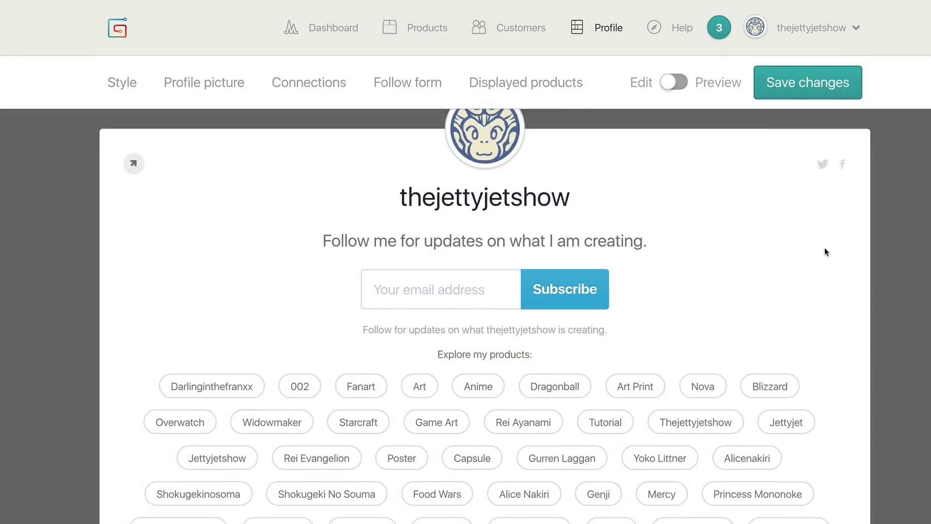
Switch to the Gumroad profile to browse its products and preview the pages of Bulma PDF.pdf
scroll(825, 252, down, 4)
scroll(826, 254, down, 4)
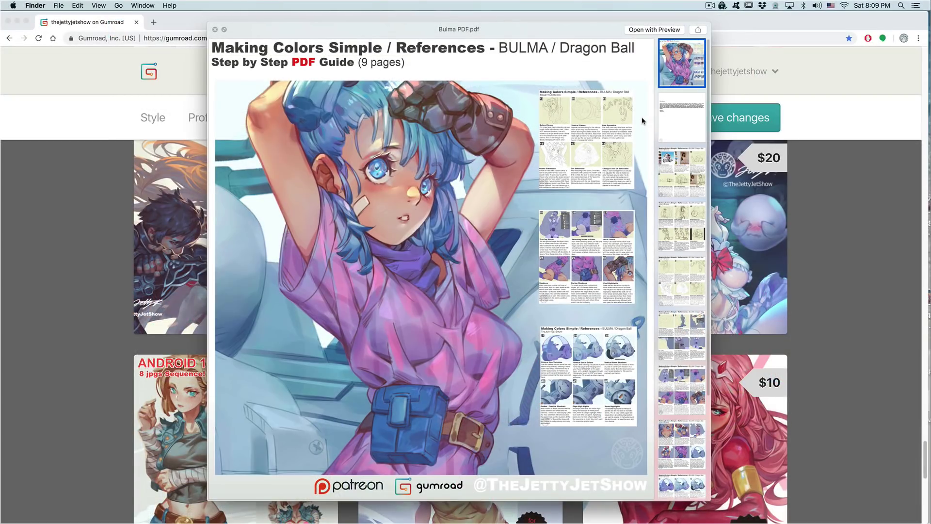
click(675, 188)
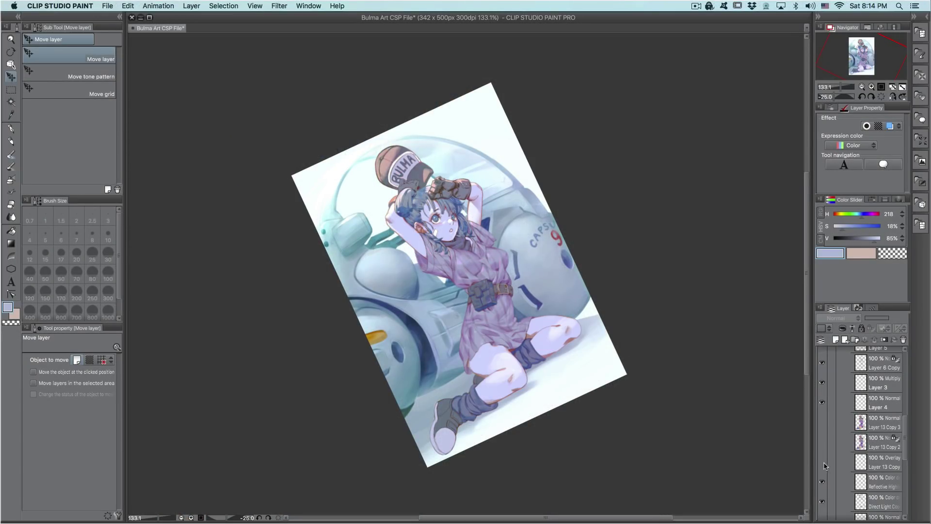
Switch to Bulma Art CSP File in Clip Studio Paint and toggle the direct light and lower color layers to review the layer build-up
click(824, 501)
scroll(829, 494, down, 5)
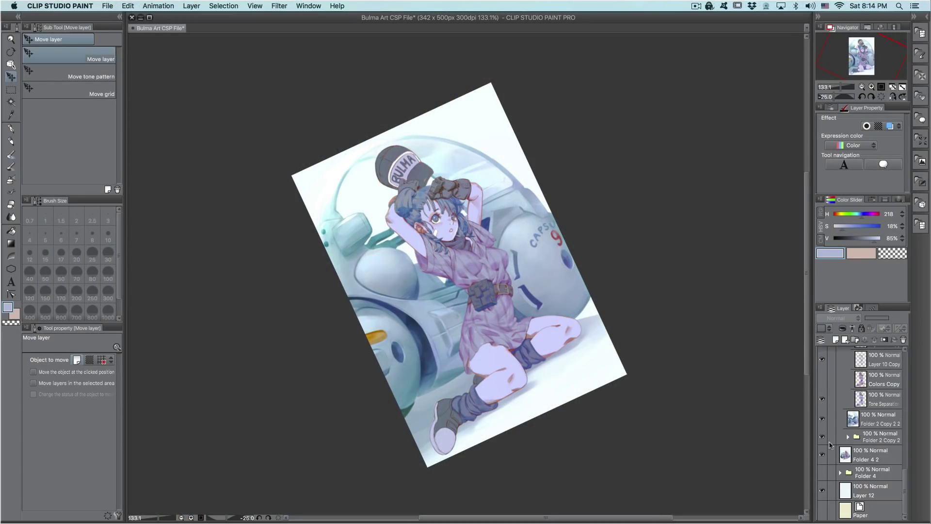
scroll(828, 442, up, 1)
click(825, 374)
click(824, 375)
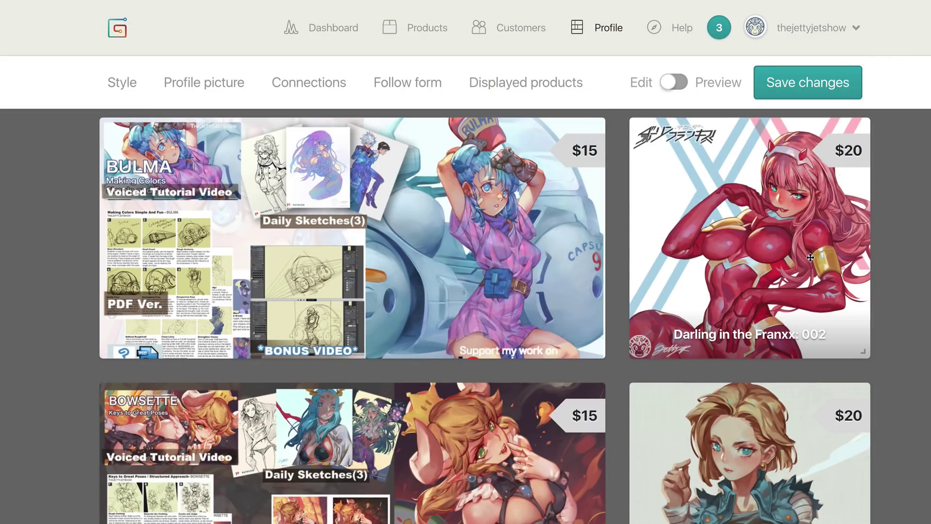
Switch to the browser to look through the Gumroad products and JettyJet's Patreon reward posts, returning to the top of the Patreon page
scroll(810, 258, down, 3)
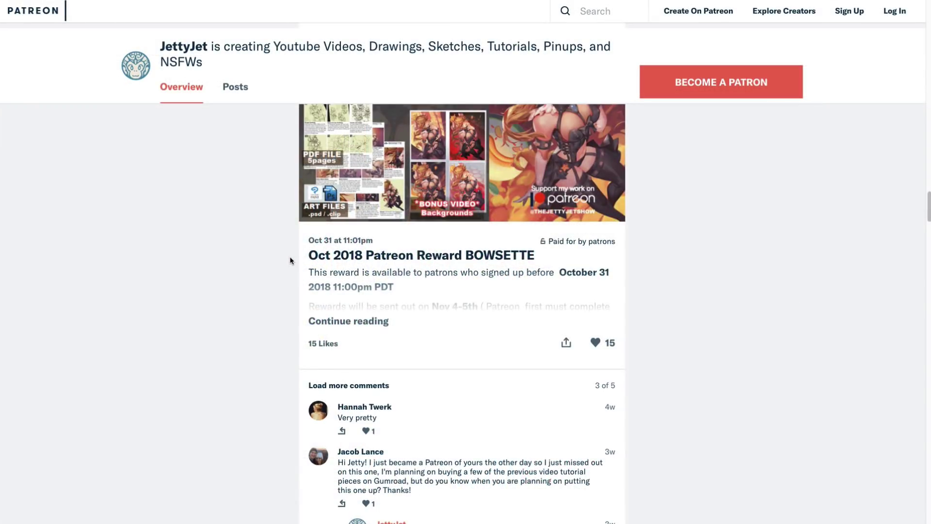
scroll(290, 256, down, 5)
scroll(289, 253, up, 20)
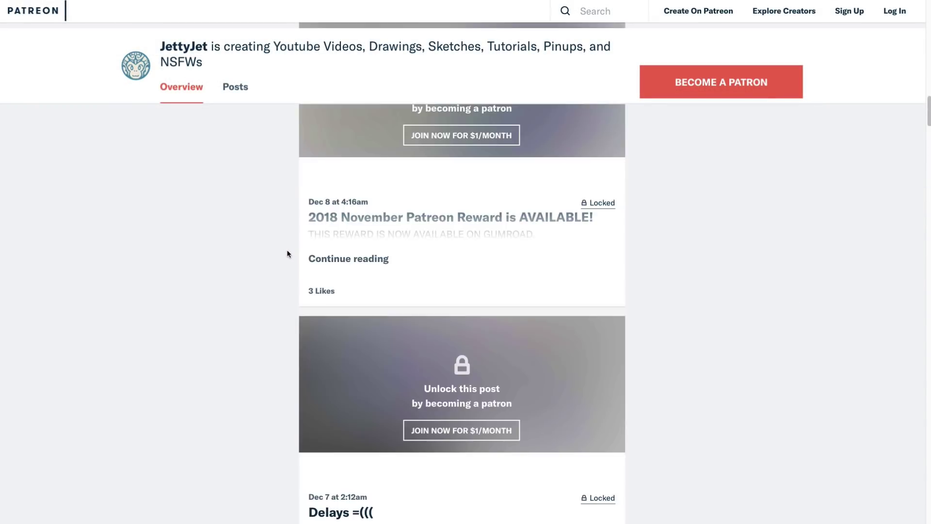
scroll(285, 252, up, 3)
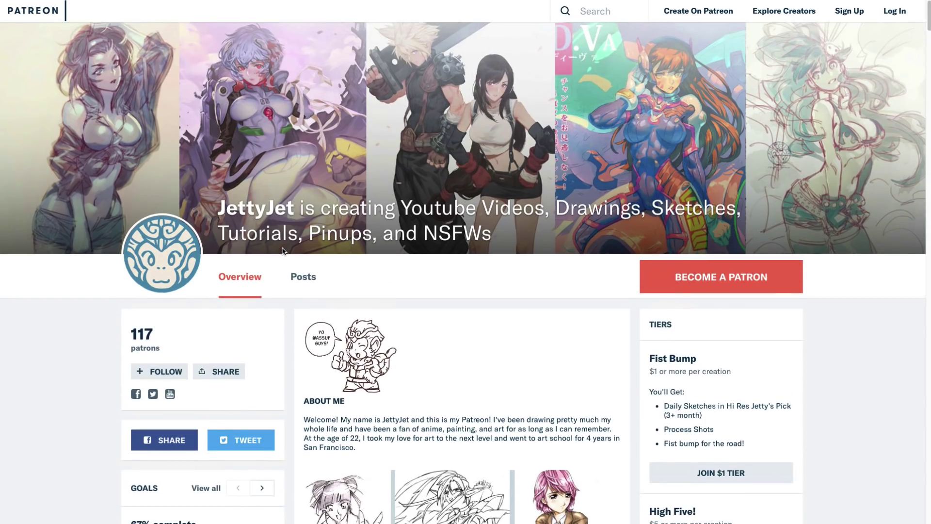